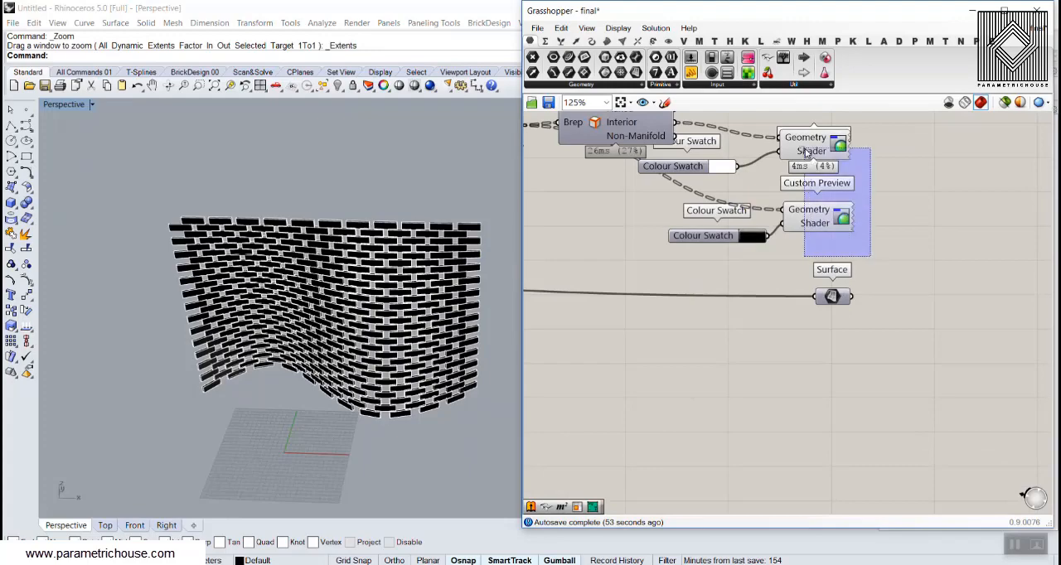
Hide both Custom Preview components and show the base Surface preview to inspect the wall's underlying curved surface
{"action": "right_click", "coordinate": [902, 160]}
{"action": "left_click", "coordinate": [932, 189]}
{"action": "right_click", "coordinate": [832, 296]}
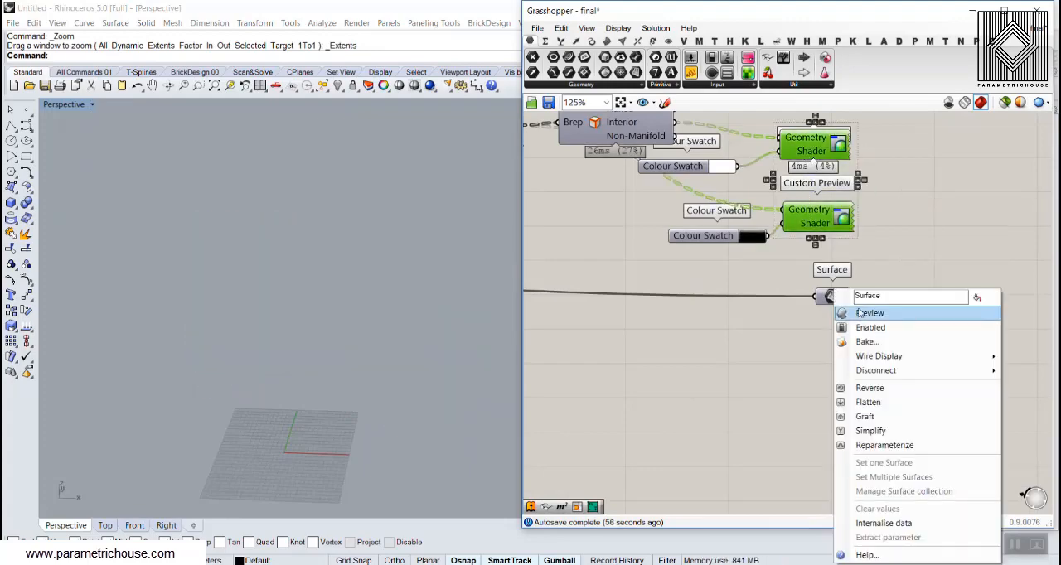
{"action": "left_click", "coordinate": [862, 314]}
{"action": "right_click_drag", "start_coordinate": [495, 289], "coordinate": [282, 346]}
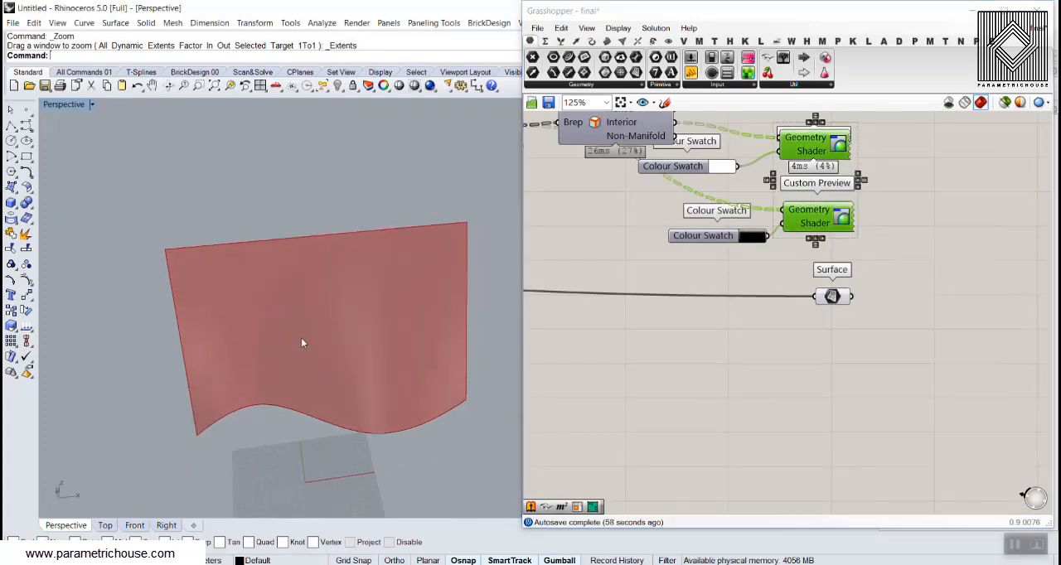
Turn off the base Surface preview and show the bricks from both Custom Preview components again
{"action": "right_click", "coordinate": [832, 296]}
{"action": "left_click", "coordinate": [862, 313]}
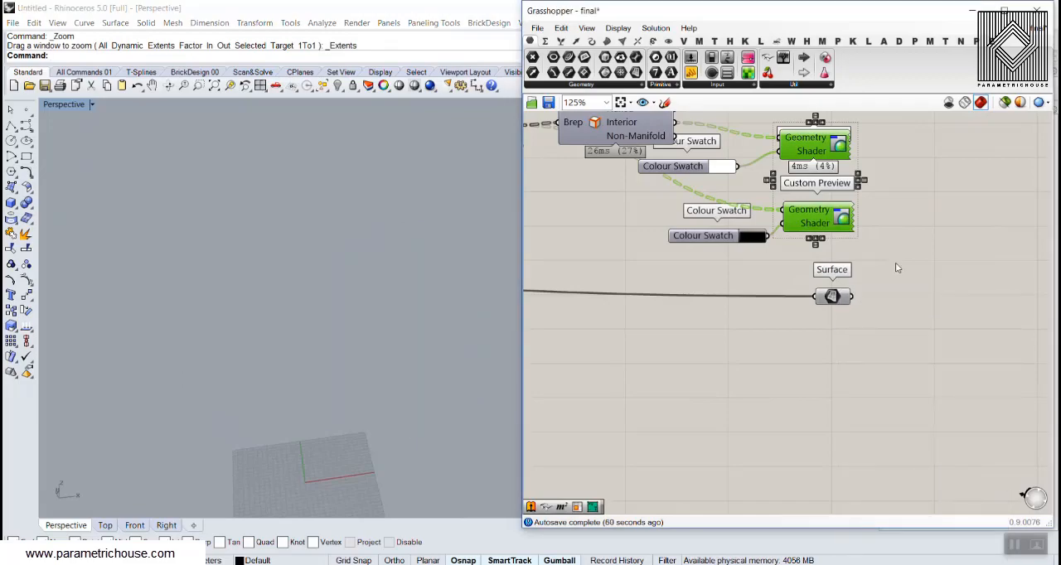
{"action": "left_click_drag", "start_coordinate": [885, 253], "coordinate": [840, 170]}
{"action": "right_click", "coordinate": [890, 165]}
{"action": "left_click", "coordinate": [921, 171]}
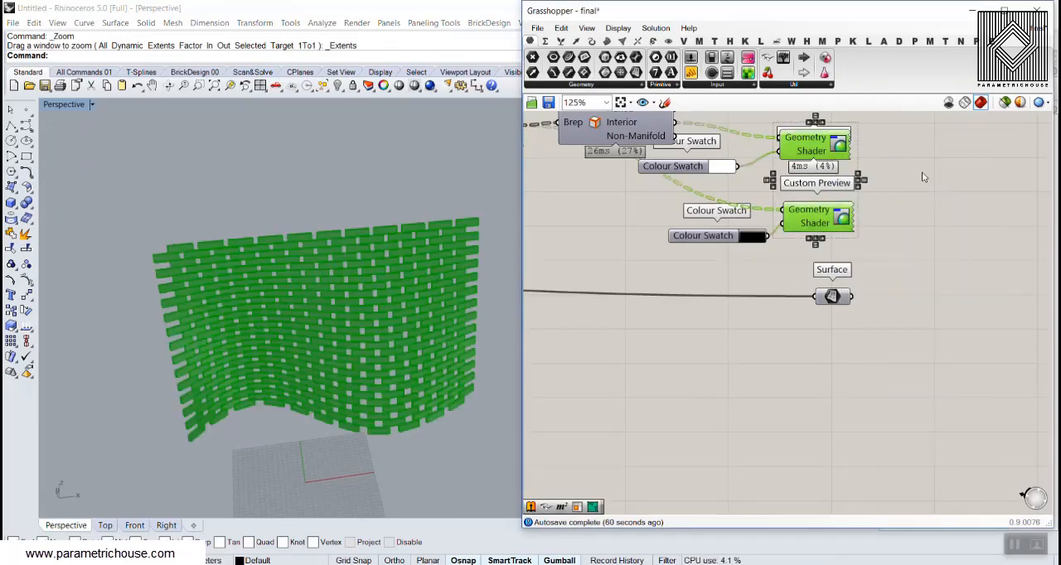
{"action": "left_click", "coordinate": [922, 171]}
Set the Domain Box's X size to 24.3 and its Y size to 9.7
{"action": "right_click_drag", "start_coordinate": [613, 281], "coordinate": [991, 305]}
{"action": "scroll", "coordinate": [738, 296], "scroll_direction": "down", "scroll_amount": 4}
{"action": "scroll", "coordinate": [705, 239], "scroll_direction": "up", "scroll_amount": 6}
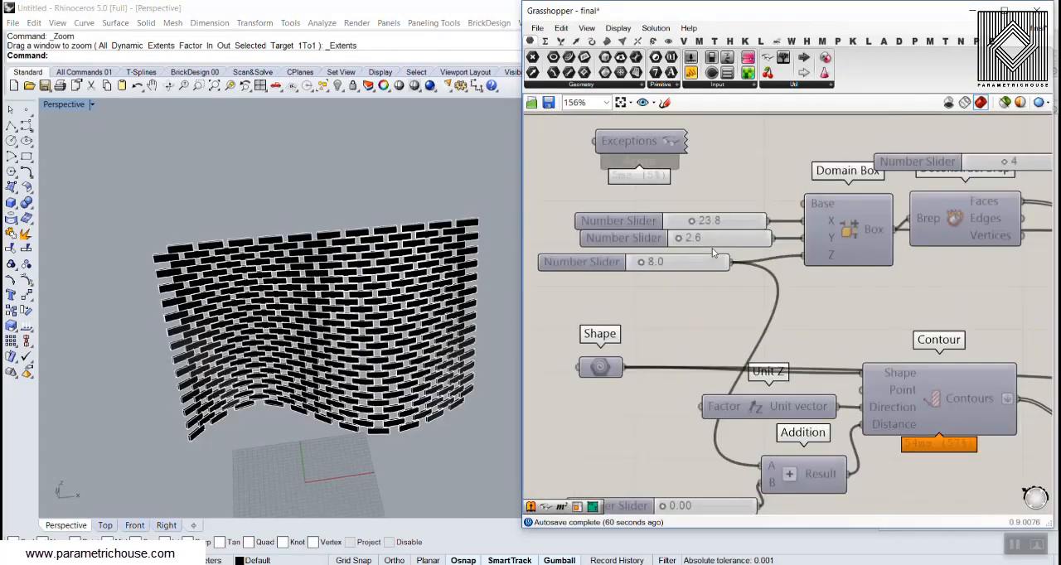
{"action": "scroll", "coordinate": [306, 255], "scroll_direction": "up", "scroll_amount": 5}
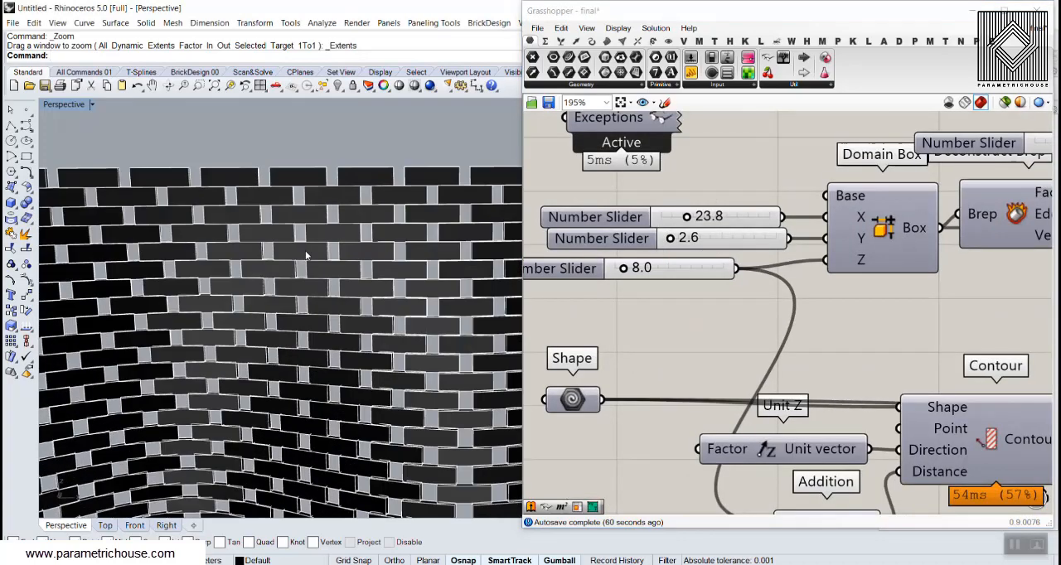
{"action": "left_click_drag", "start_coordinate": [686, 216], "coordinate": [679, 244]}
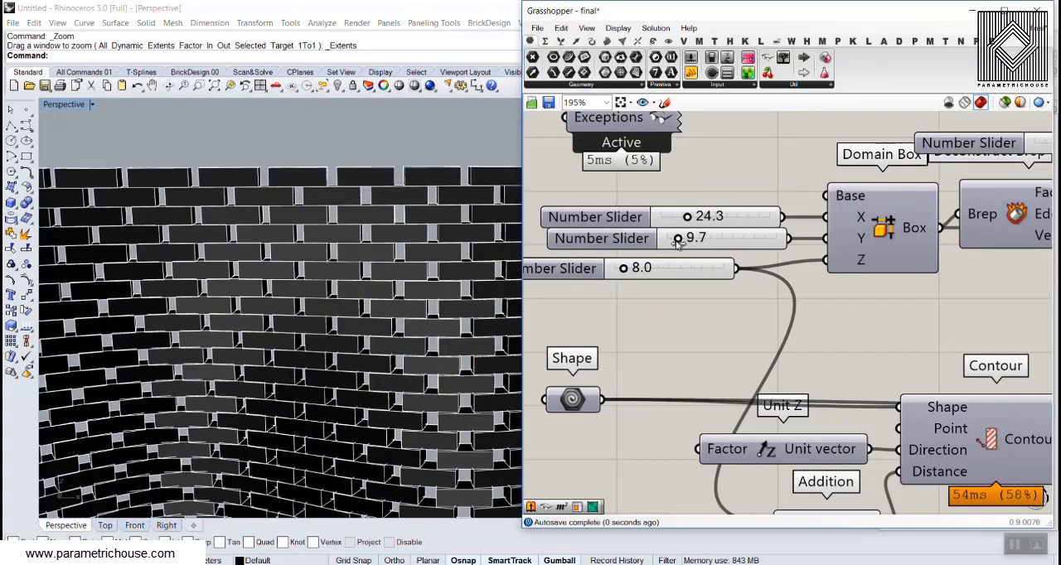
Set the brick box's Y size to 7.2, keeping its Z size at 8.0
{"action": "right_click_drag", "start_coordinate": [356, 240], "coordinate": [307, 267]}
{"action": "scroll", "coordinate": [316, 255], "scroll_direction": "up", "scroll_amount": 4}
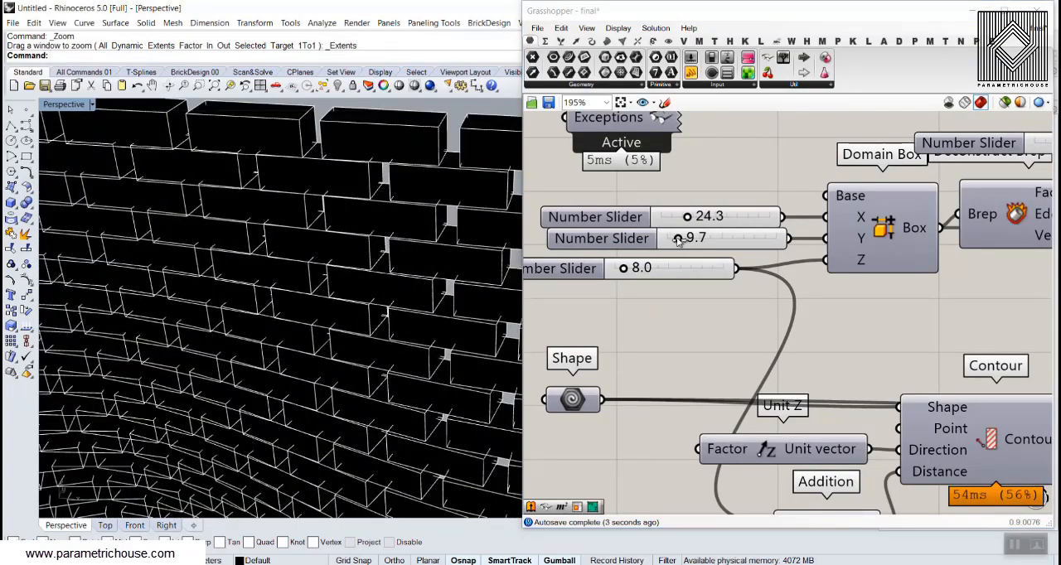
{"action": "left_click_drag", "start_coordinate": [678, 239], "coordinate": [675, 239]}
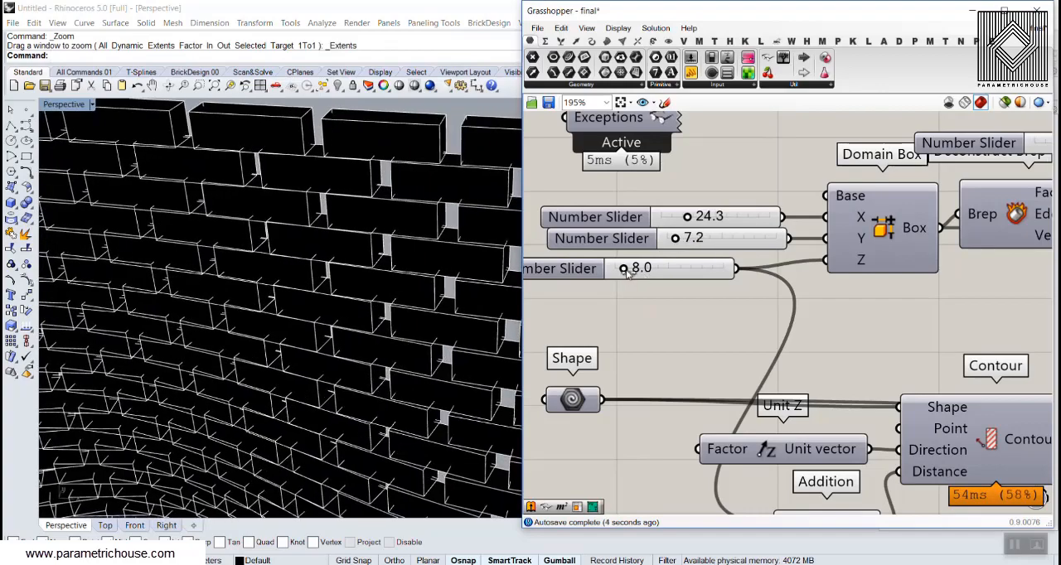
{"action": "left_click_drag", "start_coordinate": [627, 272], "coordinate": [626, 276]}
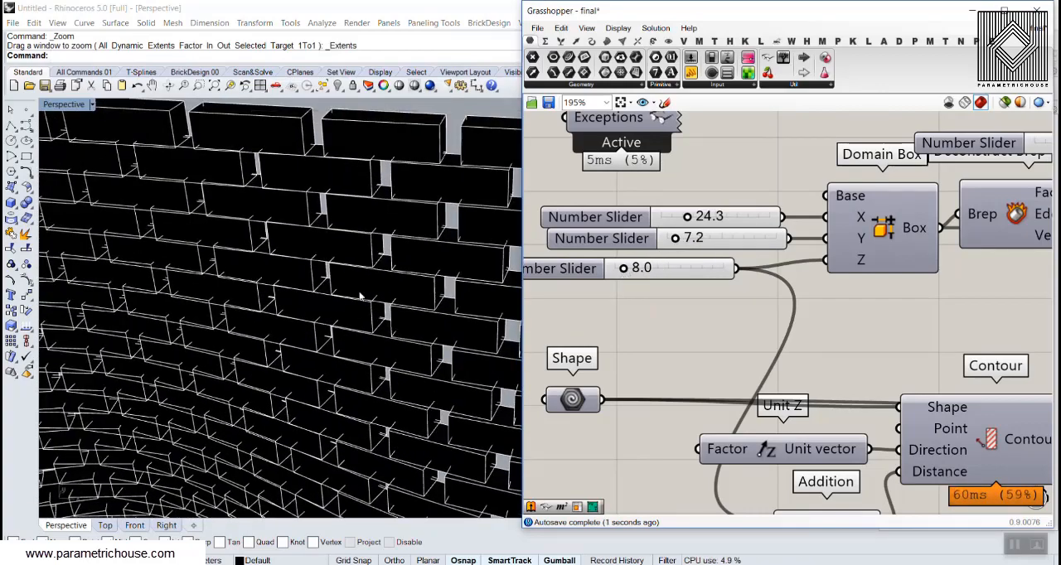
Try varying the extra value added to the contour distance, and return it to 0.00
{"action": "scroll", "coordinate": [359, 296], "scroll_direction": "down", "scroll_amount": 5}
{"action": "right_click_drag", "start_coordinate": [360, 290], "coordinate": [357, 213]}
{"action": "scroll", "coordinate": [667, 414], "scroll_direction": "down", "scroll_amount": 3}
{"action": "right_click_drag", "start_coordinate": [680, 485], "coordinate": [711, 358]}
{"action": "scroll", "coordinate": [715, 365], "scroll_direction": "up", "scroll_amount": 5}
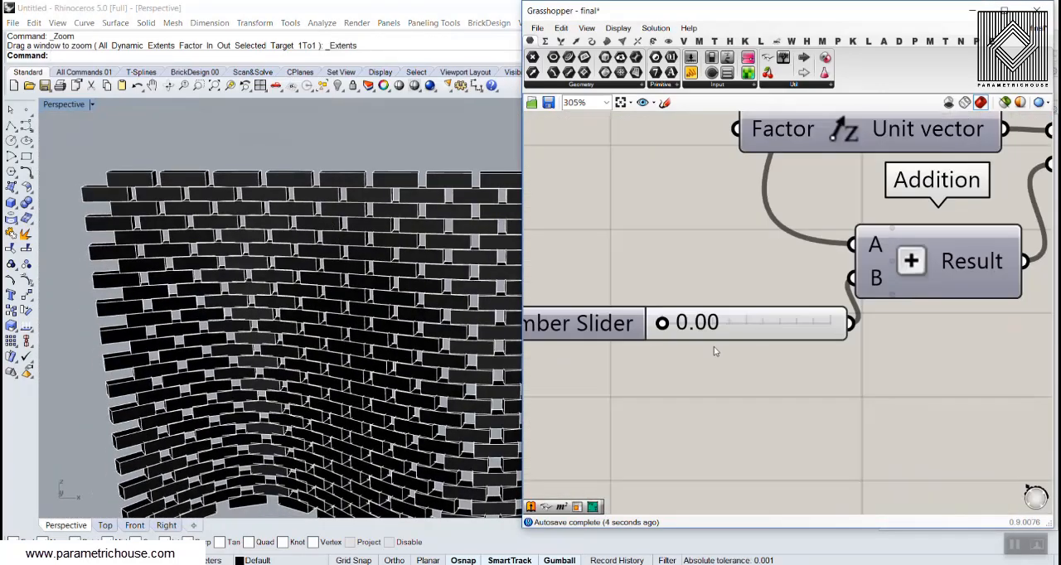
{"action": "scroll", "coordinate": [690, 326], "scroll_direction": "up", "scroll_amount": 1}
{"action": "left_click_drag", "start_coordinate": [655, 324], "coordinate": [605, 325]}
{"action": "scroll", "coordinate": [280, 263], "scroll_direction": "up", "scroll_amount": 5}
{"action": "scroll", "coordinate": [295, 293], "scroll_direction": "down", "scroll_amount": 5}
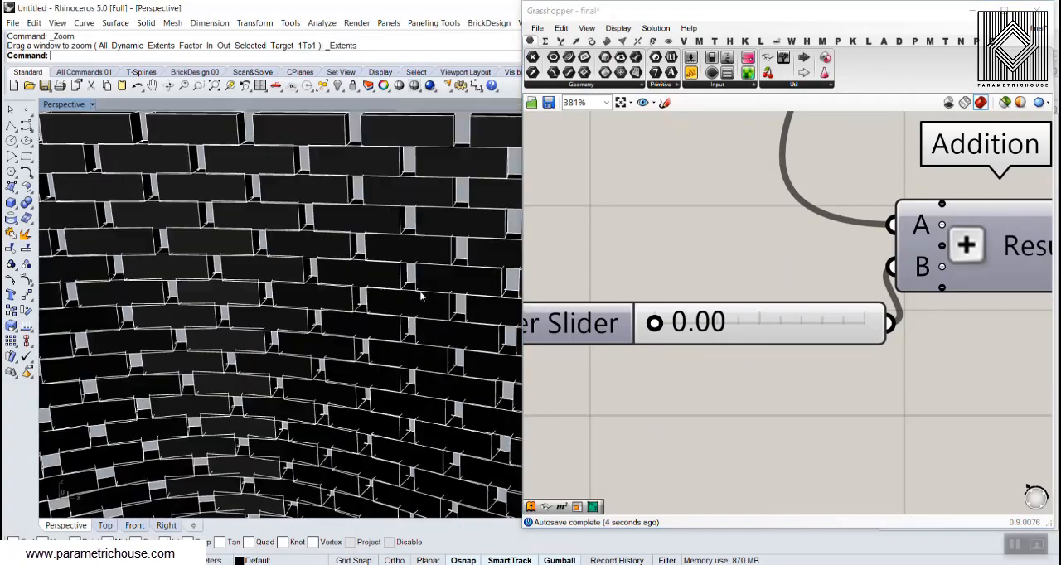
Try a count of 15 for both Horizontal Frames components, and set it back to 21
{"action": "scroll", "coordinate": [742, 324], "scroll_direction": "down", "scroll_amount": 8}
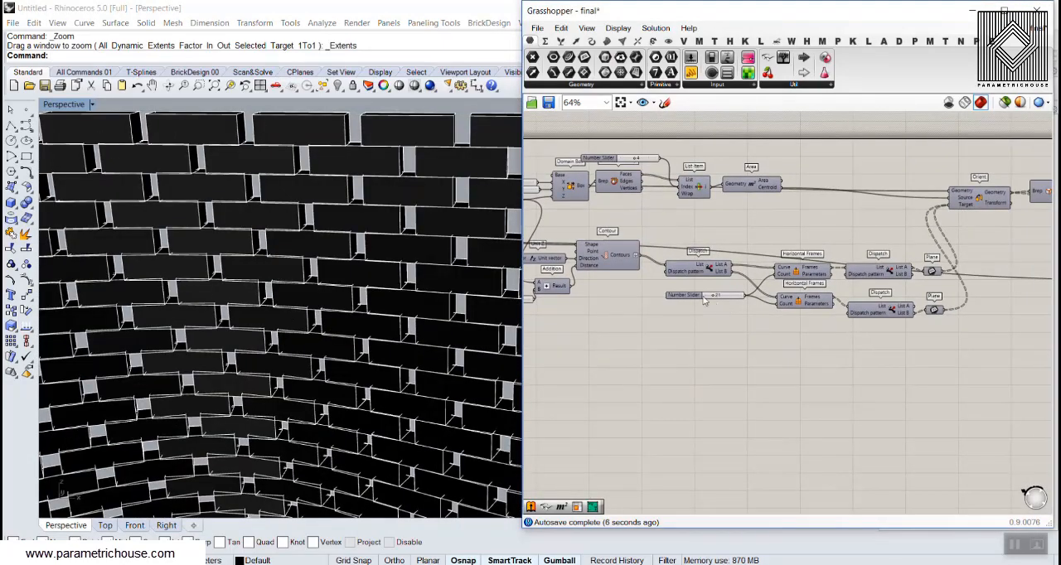
{"action": "scroll", "coordinate": [705, 301], "scroll_direction": "up", "scroll_amount": 4}
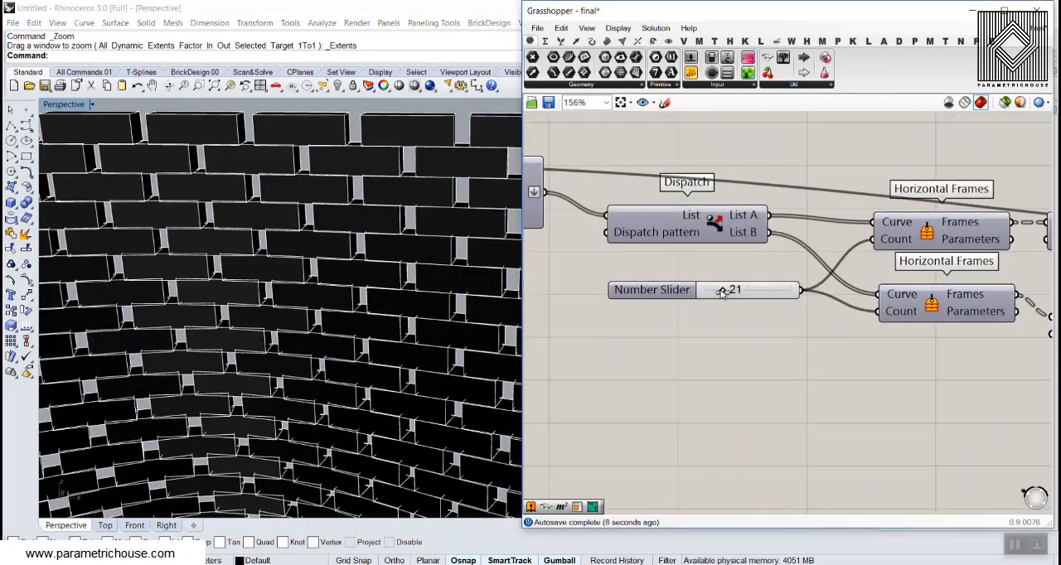
{"action": "left_click_drag", "start_coordinate": [723, 290], "coordinate": [718, 293]}
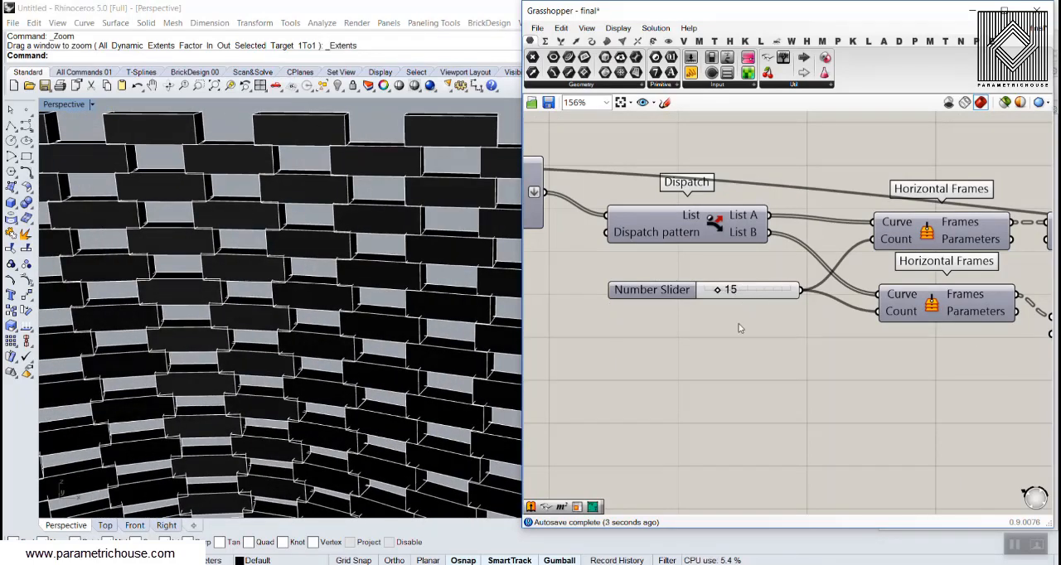
{"action": "scroll", "coordinate": [317, 304], "scroll_direction": "down", "scroll_amount": 5}
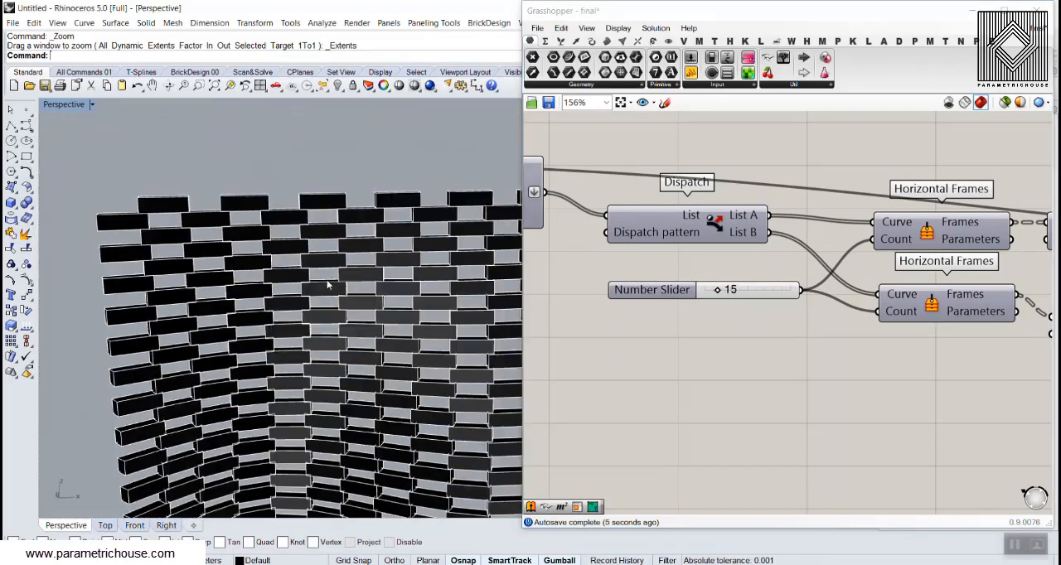
{"action": "scroll", "coordinate": [381, 292], "scroll_direction": "up", "scroll_amount": 3}
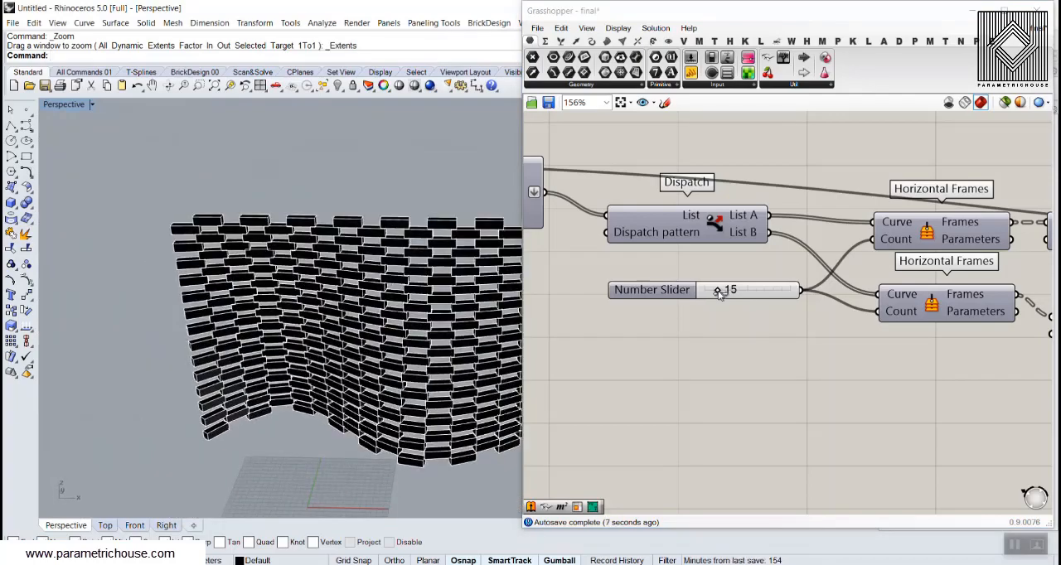
{"action": "left_click_drag", "start_coordinate": [721, 293], "coordinate": [725, 294]}
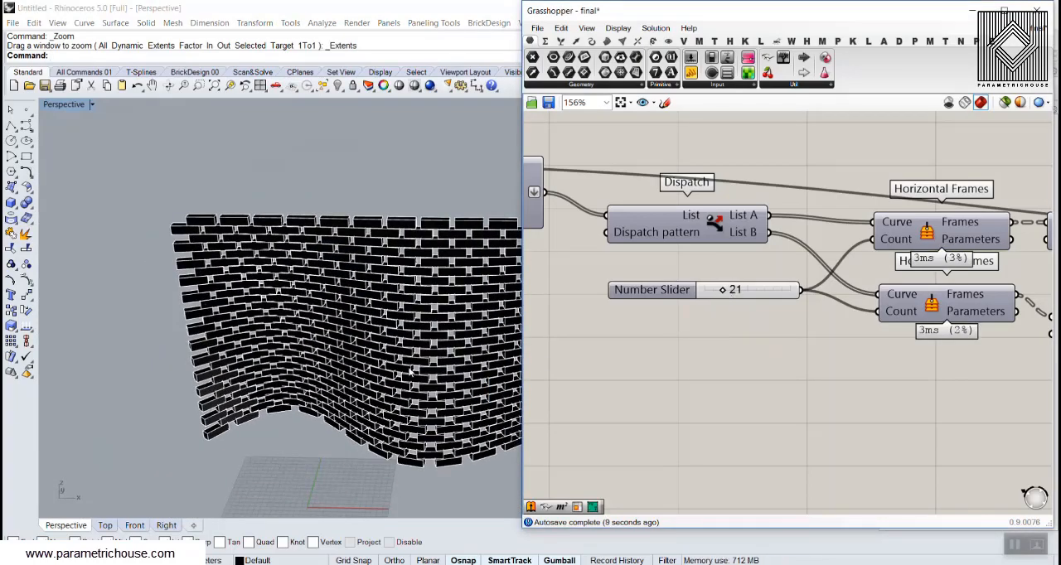
Examine the finished brick wall and the definition from the Domain Box and Contour through Orient to the Custom Previews
{"action": "right_click_drag", "start_coordinate": [410, 369], "coordinate": [320, 343]}
{"action": "scroll", "coordinate": [359, 359], "scroll_direction": "up", "scroll_amount": 4}
{"action": "scroll", "coordinate": [736, 370], "scroll_direction": "down", "scroll_amount": 3}
{"action": "right_click_drag", "start_coordinate": [676, 360], "coordinate": [794, 373]}
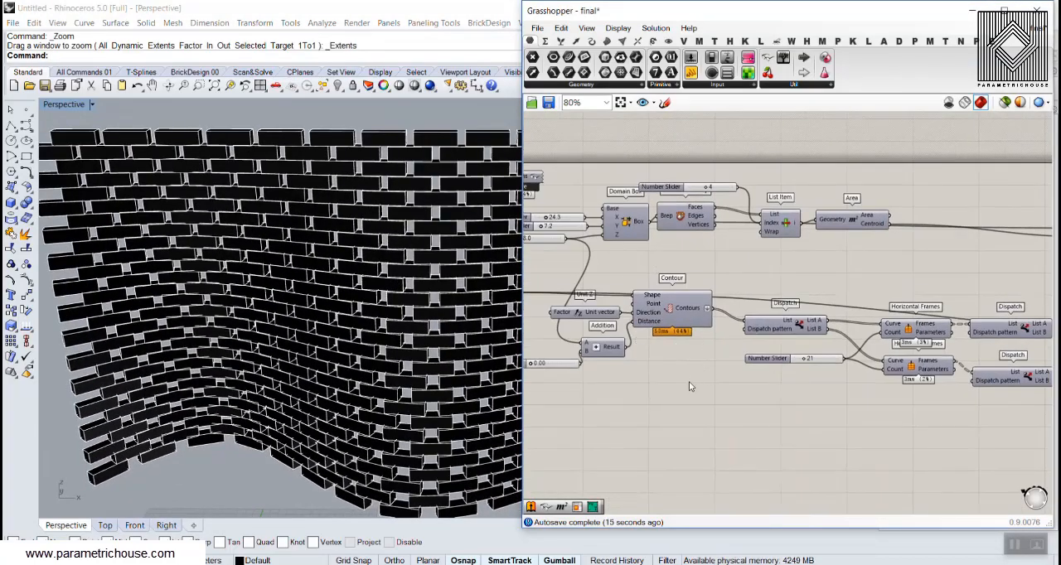
{"action": "right_click_drag", "start_coordinate": [971, 307], "coordinate": [762, 301]}
{"action": "right_click_drag", "start_coordinate": [942, 286], "coordinate": [791, 306]}
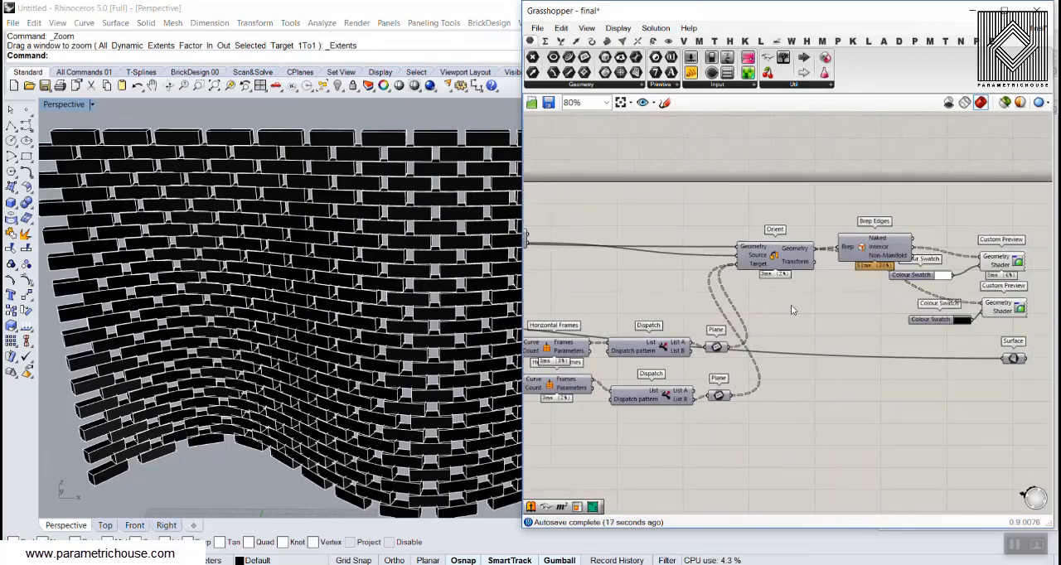
{"action": "right_click_drag", "start_coordinate": [364, 331], "coordinate": [345, 298]}
{"action": "scroll", "coordinate": [383, 345], "scroll_direction": "up", "scroll_amount": 6}
{"action": "scroll", "coordinate": [331, 315], "scroll_direction": "down", "scroll_amount": 10}
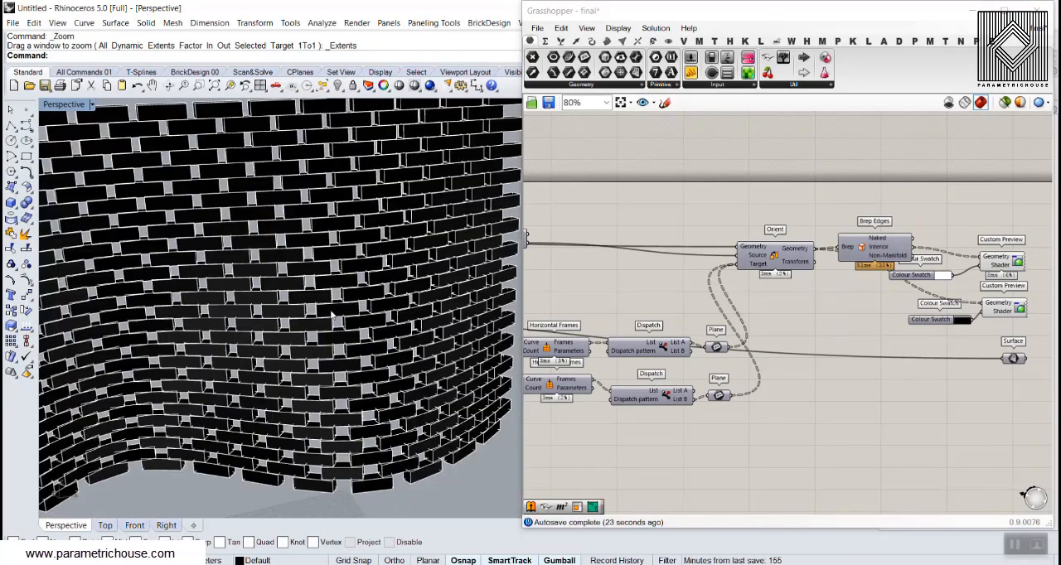
{"action": "scroll", "coordinate": [331, 315], "scroll_direction": "up", "scroll_amount": 4}
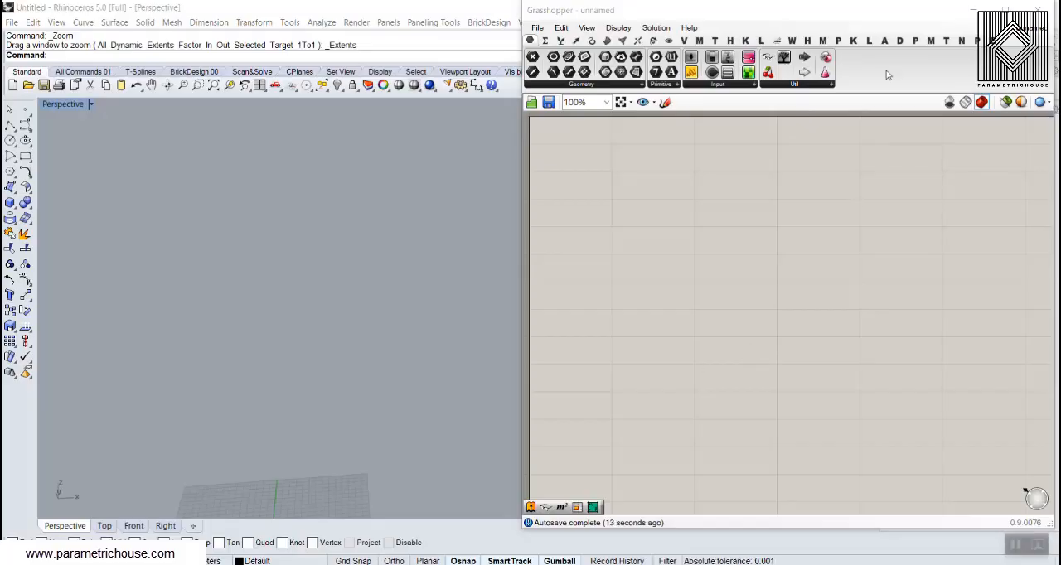
In the Rhino Perspective view, draw a single-segment straight polyline across the grid, roughly parallel to the X axis
{"action": "left_click", "coordinate": [973, 10]}
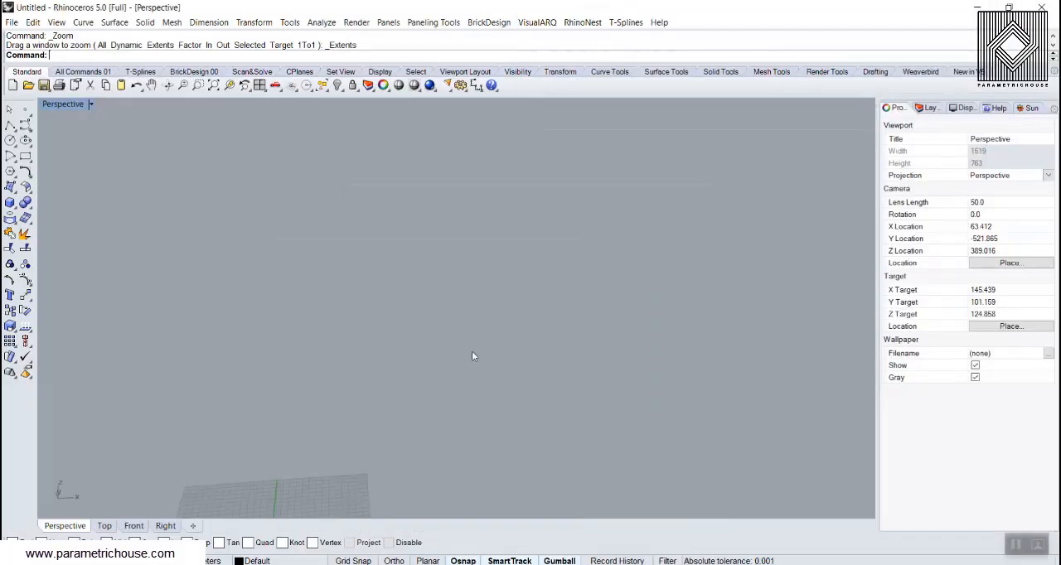
{"action": "scroll", "coordinate": [472, 353], "scroll_direction": "down", "scroll_amount": 5}
{"action": "right_click_drag", "start_coordinate": [472, 353], "coordinate": [385, 364]}
{"action": "scroll", "coordinate": [386, 364], "scroll_direction": "up", "scroll_amount": 5}
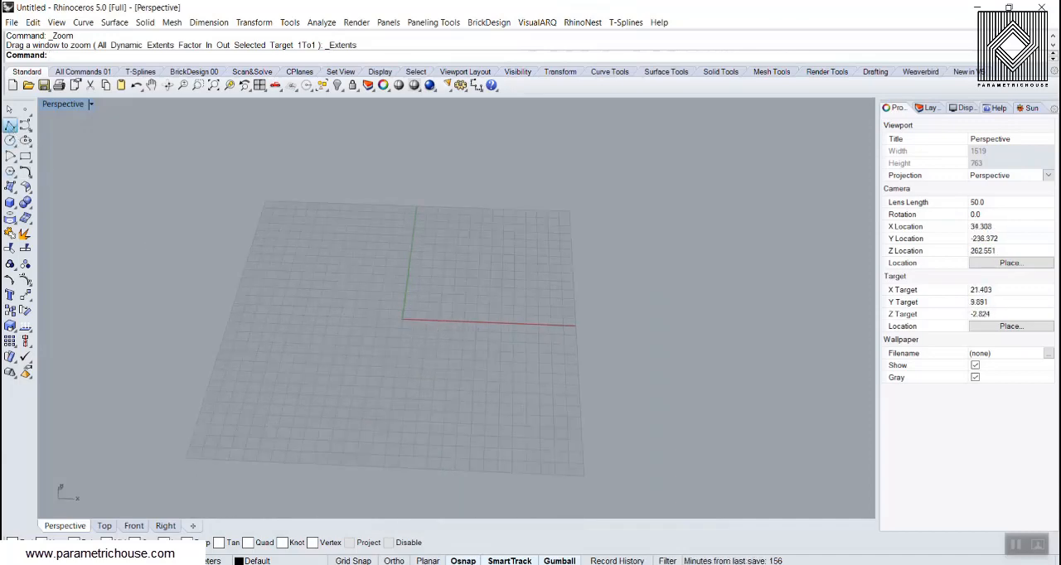
{"action": "left_click", "coordinate": [10, 124]}
{"action": "left_click", "coordinate": [291, 298]}
{"action": "left_click", "coordinate": [534, 309]}
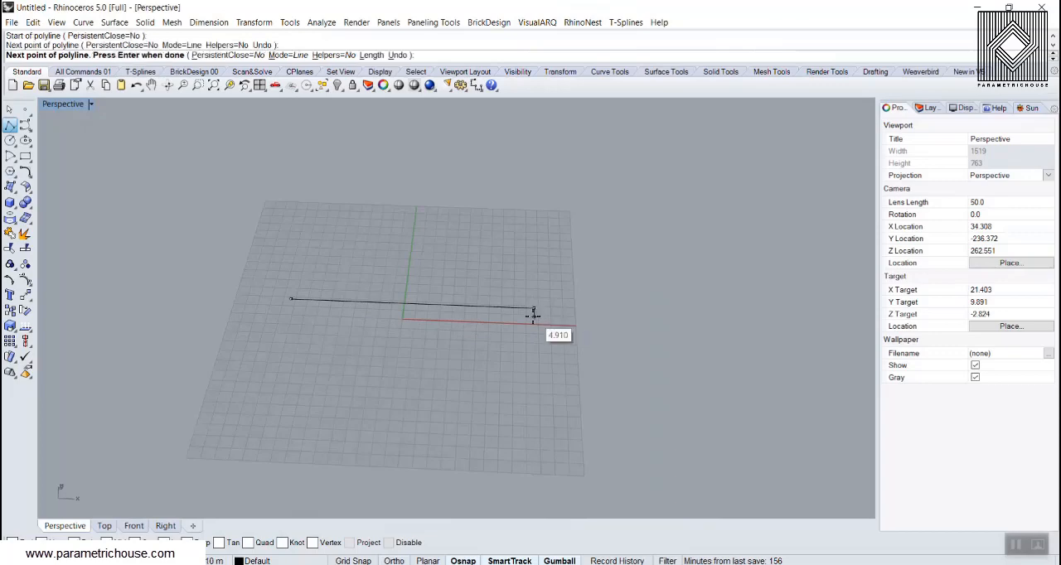
{"action": "right_click", "coordinate": [533, 316]}
Draw a degree-3 interpolated S-shaped curve between the straight line's two endpoints, with two intermediate points on opposite sides of it
{"action": "scroll", "coordinate": [452, 315], "scroll_direction": "up", "scroll_amount": 4}
{"action": "right_click_drag", "start_coordinate": [270, 324], "coordinate": [253, 290]}
{"action": "right_click_drag", "start_coordinate": [325, 292], "coordinate": [327, 317]}
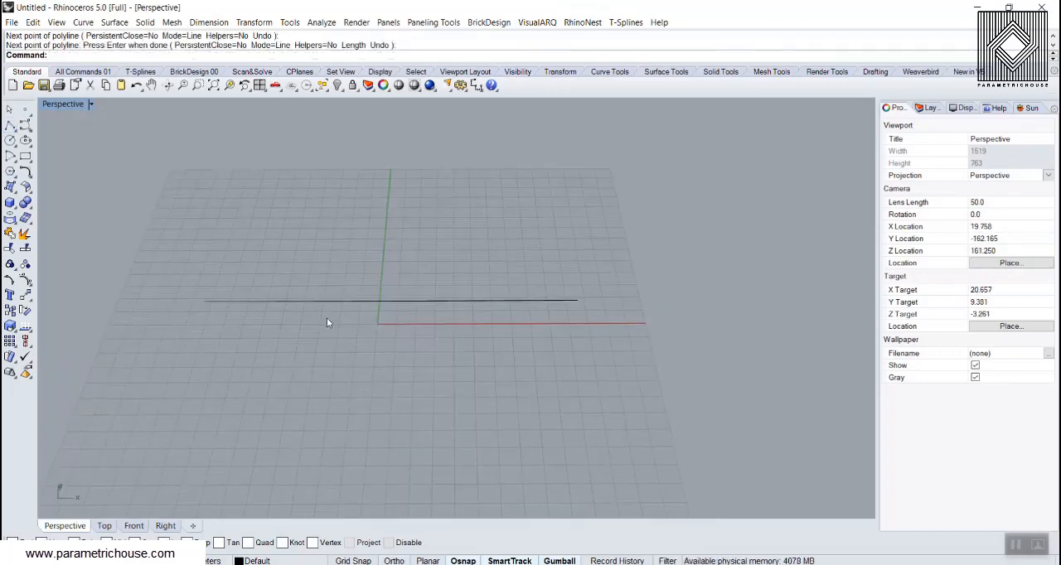
{"action": "left_click", "coordinate": [25, 126]}
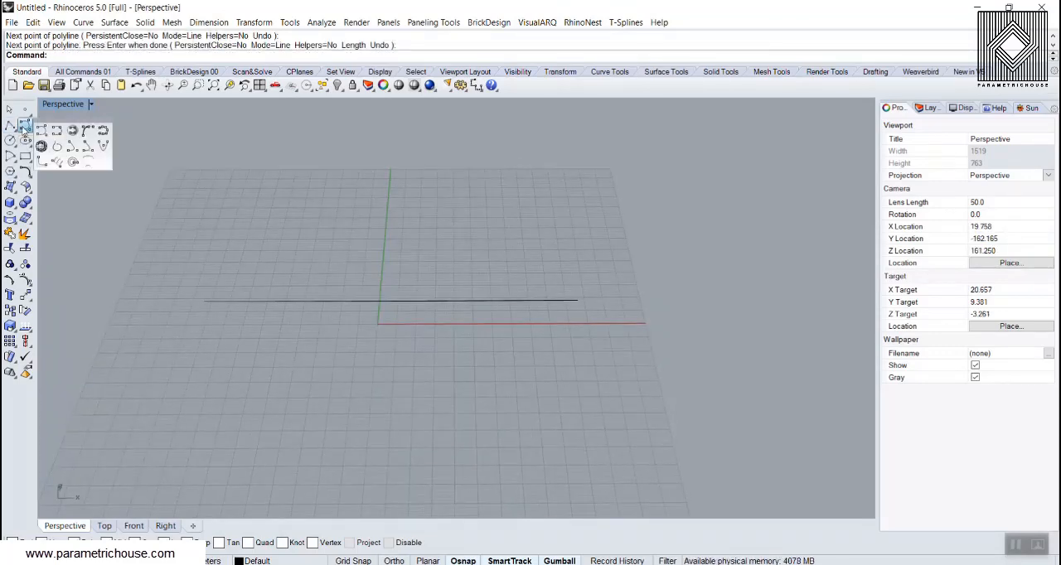
{"action": "left_click", "coordinate": [56, 131]}
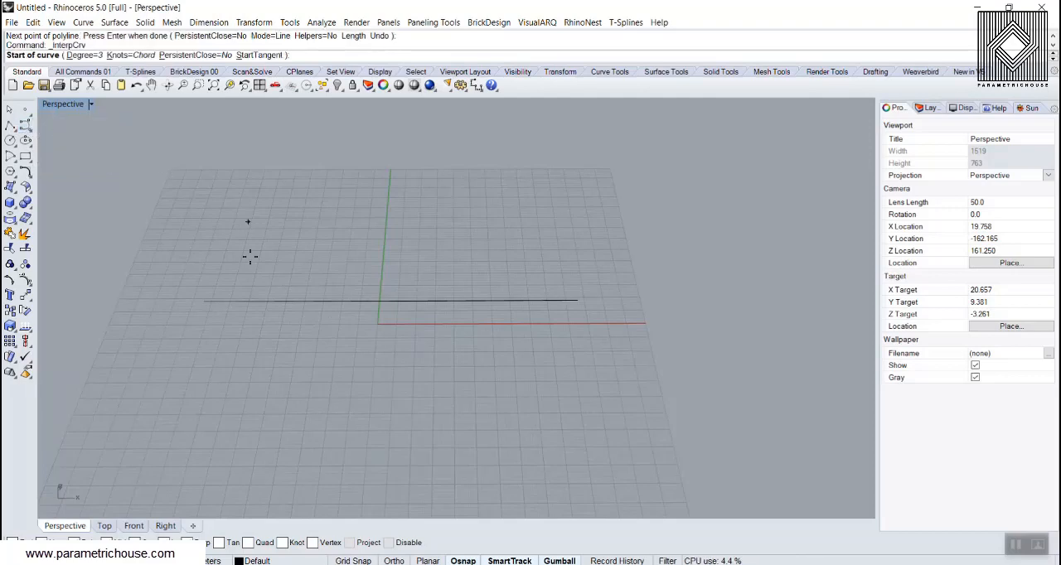
{"action": "left_click", "coordinate": [205, 300]}
{"action": "left_click", "coordinate": [269, 278]}
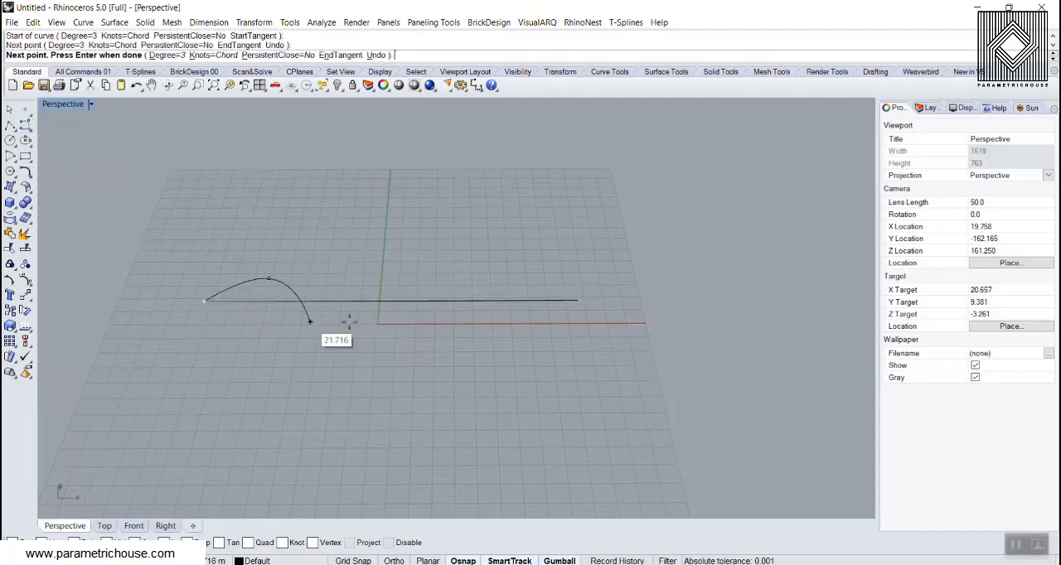
{"action": "left_click", "coordinate": [370, 325]}
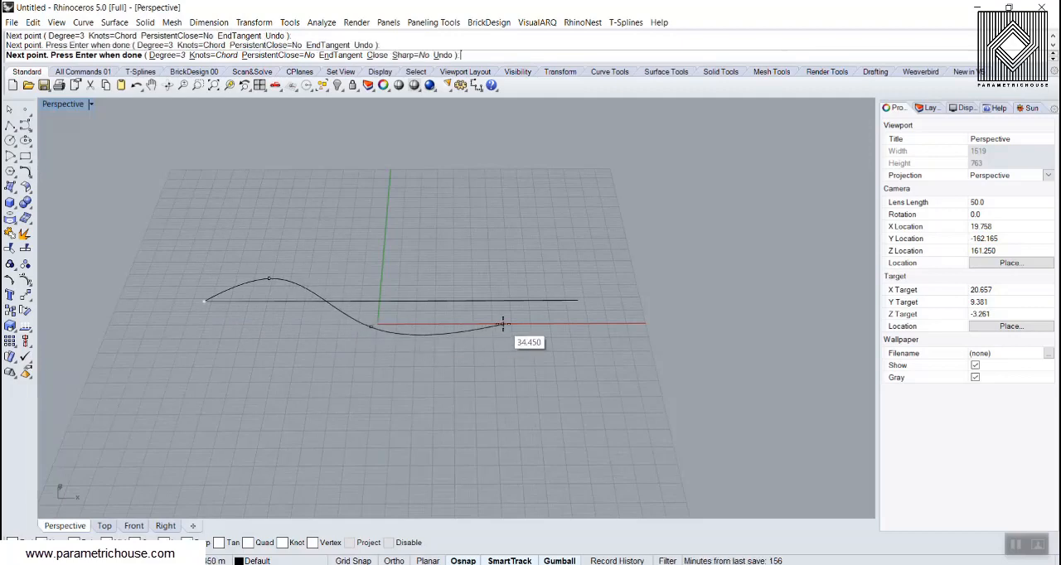
{"action": "left_click", "coordinate": [578, 301]}
{"action": "key", "text": "Return"}
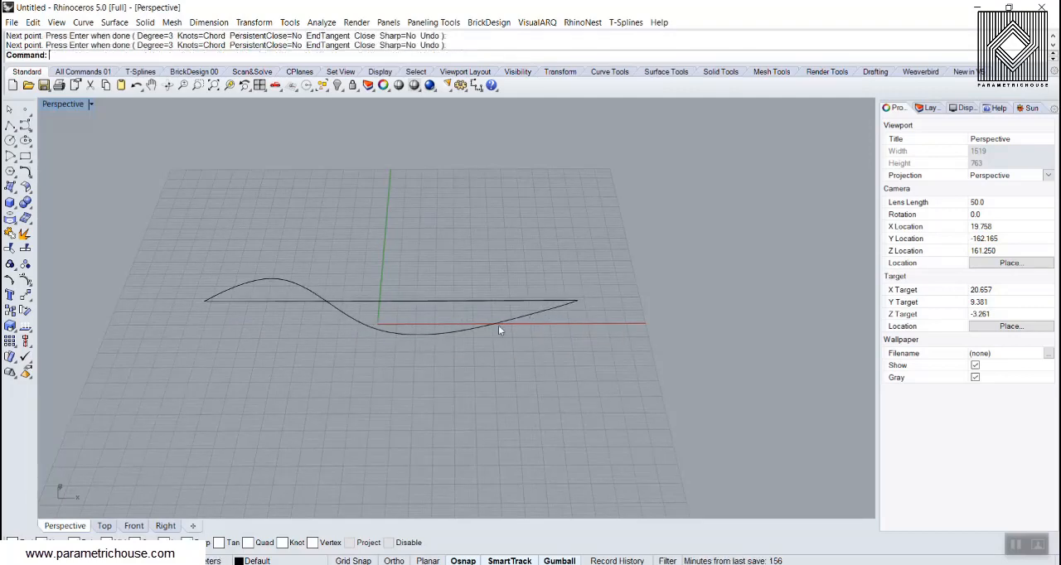
Move the straight line vertically up along Z so it sits well above the S-shaped curve
{"action": "right_click_drag", "start_coordinate": [427, 300], "coordinate": [395, 278]}
{"action": "left_click", "coordinate": [413, 297]}
{"action": "scroll", "coordinate": [391, 297], "scroll_direction": "down", "scroll_amount": 4}
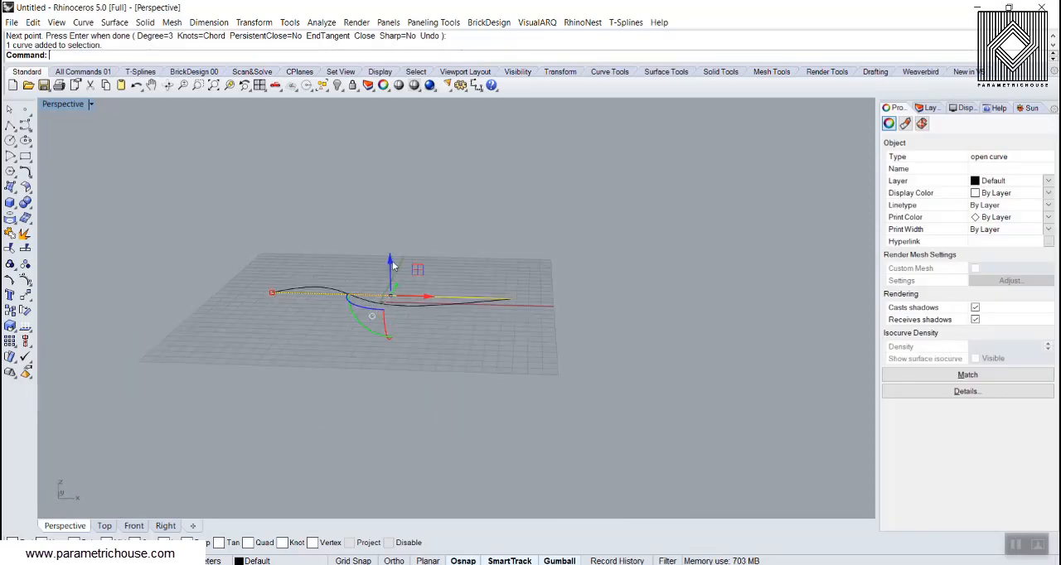
{"action": "left_click_drag", "start_coordinate": [392, 262], "coordinate": [418, 126]}
{"action": "scroll", "coordinate": [424, 165], "scroll_direction": "down", "scroll_amount": 5}
{"action": "left_click", "coordinate": [550, 145]}
{"action": "right_click_drag", "start_coordinate": [549, 150], "coordinate": [393, 247]}
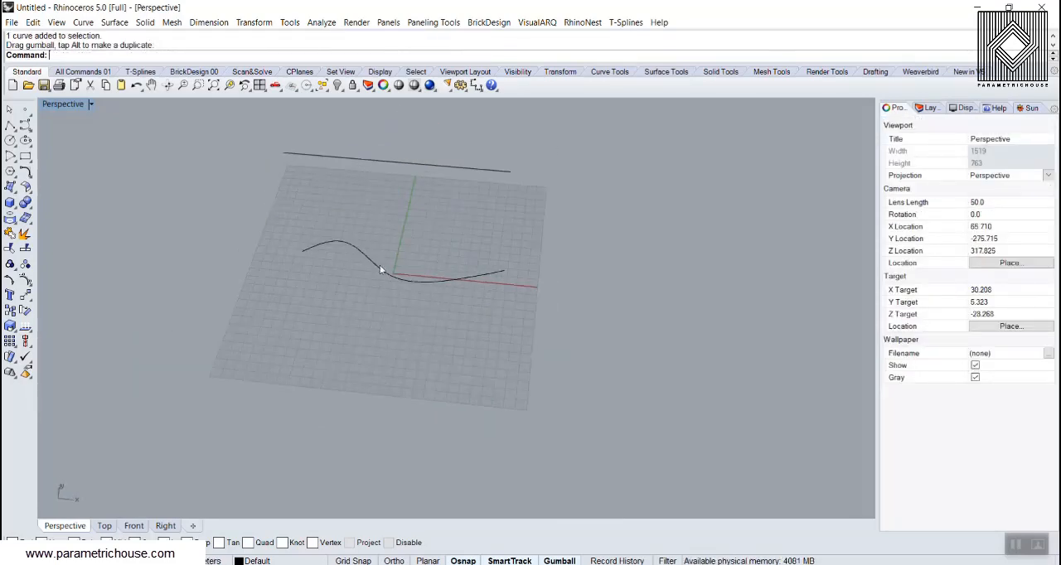
{"action": "right_click_drag", "start_coordinate": [362, 286], "coordinate": [345, 300], "text": "shift"}
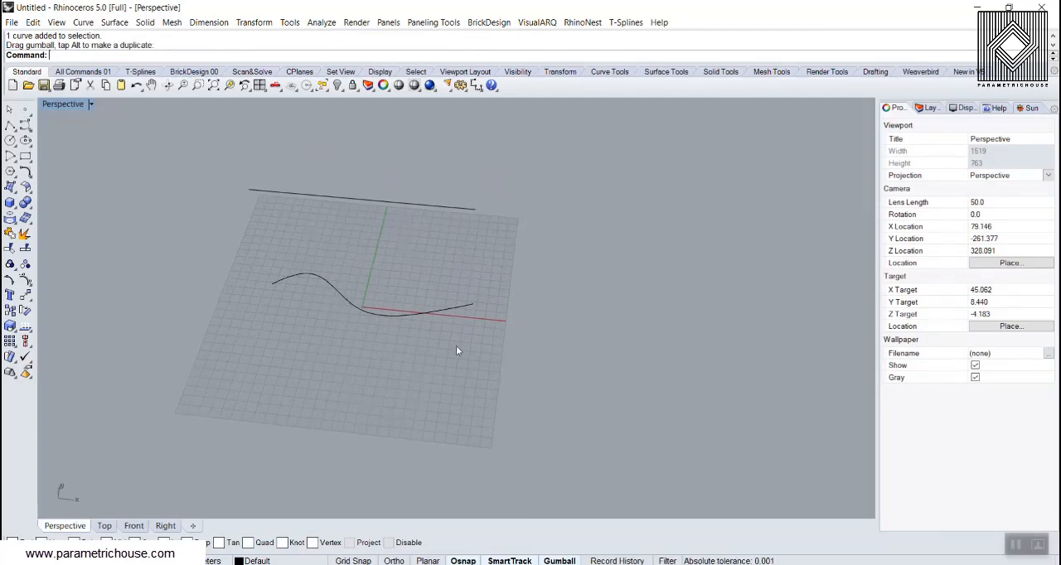
{"action": "right_click_drag", "start_coordinate": [395, 321], "coordinate": [275, 239]}
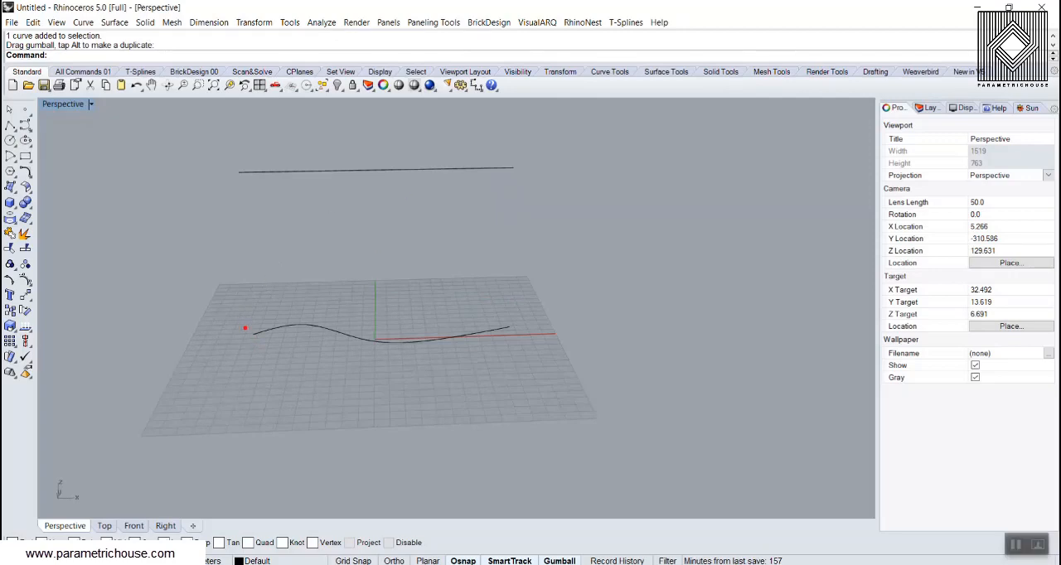
{"action": "mouse_move", "coordinate": [252, 336]}
{"action": "left_mouse_down", "text": "shift"}
{"action": "mouse_move", "coordinate": [244, 155]}
{"action": "mouse_move", "coordinate": [236, 153]}
{"action": "mouse_move", "coordinate": [252, 156]}
{"action": "left_mouse_up", "text": "shift"}
{"action": "key", "text": "Escape"}
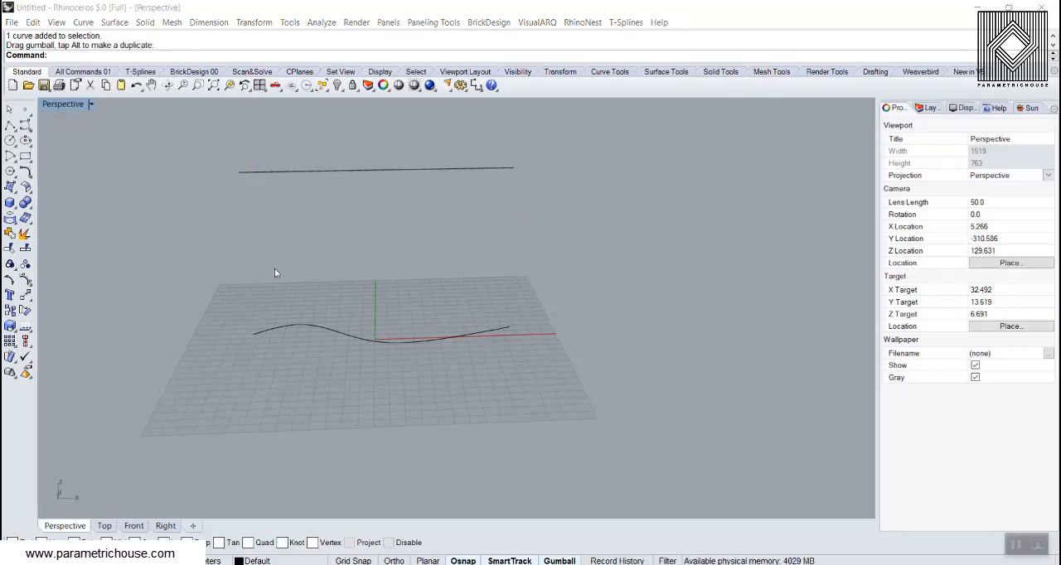
Scale the upper straight line along its length so it is longer than the S-shaped curve
{"action": "left_click", "coordinate": [291, 171]}
{"action": "left_click_drag", "start_coordinate": [240, 174], "coordinate": [199, 174]}
{"action": "left_click", "coordinate": [265, 217]}
{"action": "right_click_drag", "start_coordinate": [286, 257], "coordinate": [302, 308]}
Loft a surface with straight sections between the lengthened line and the S-shaped curve
{"action": "left_click_drag", "start_coordinate": [354, 363], "coordinate": [290, 177]}
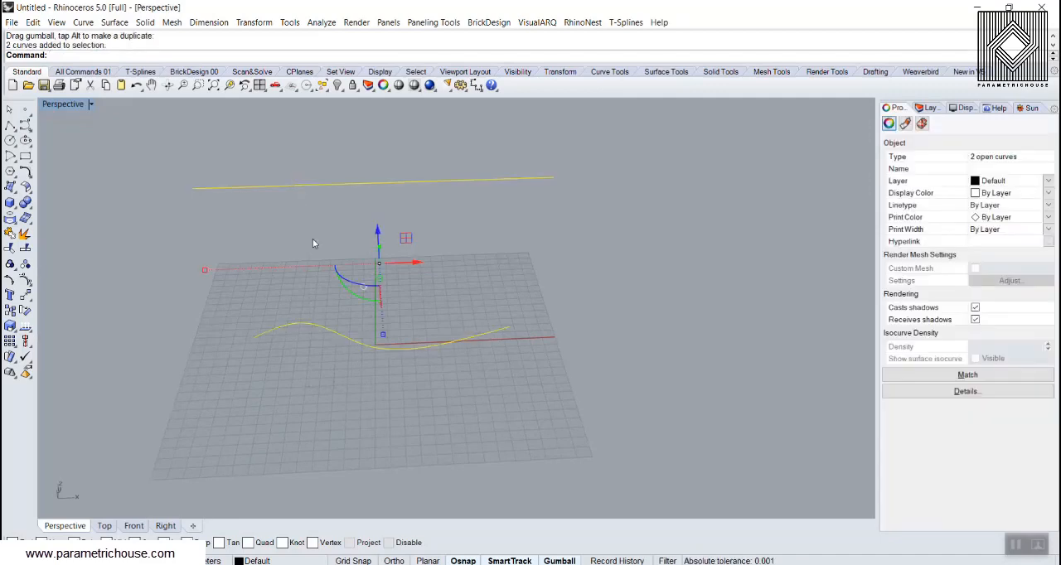
{"action": "type", "text": "oft"}
{"action": "key", "text": "Return"}
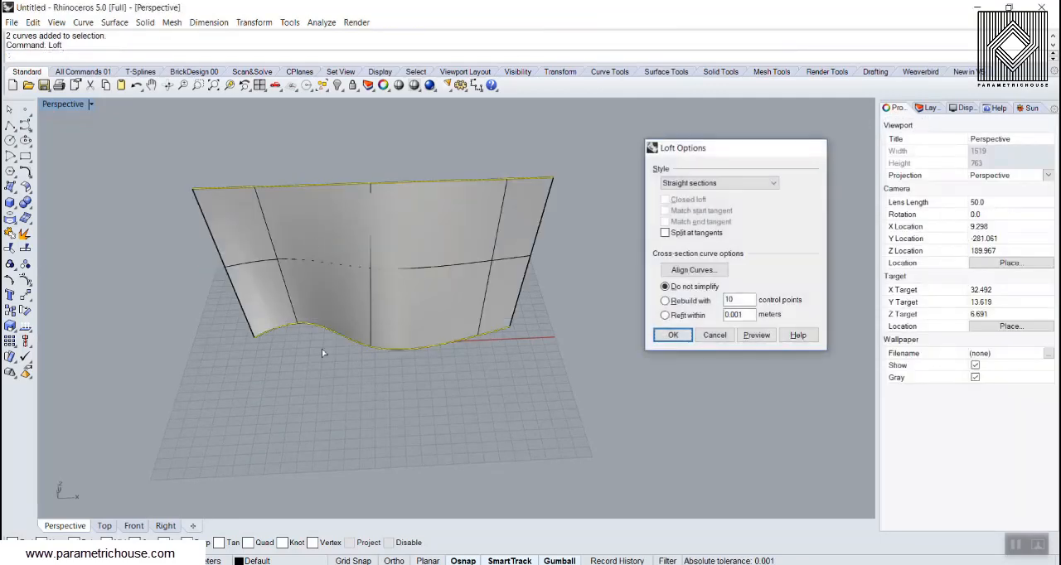
{"action": "key", "text": "Return"}
{"action": "right_click_drag", "start_coordinate": [274, 343], "coordinate": [254, 277]}
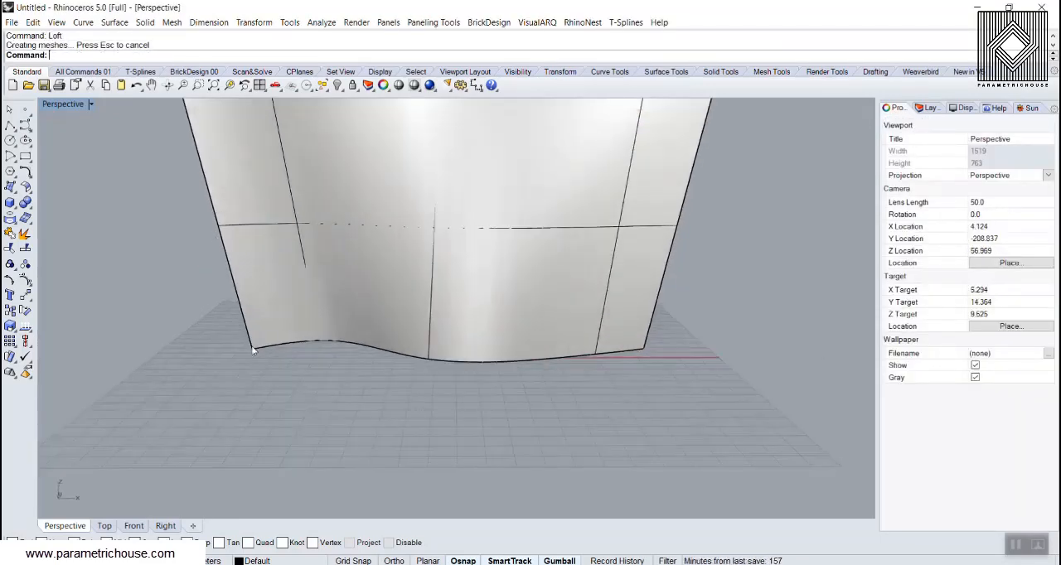
{"action": "scroll", "coordinate": [254, 276], "scroll_direction": "down", "scroll_amount": 3}
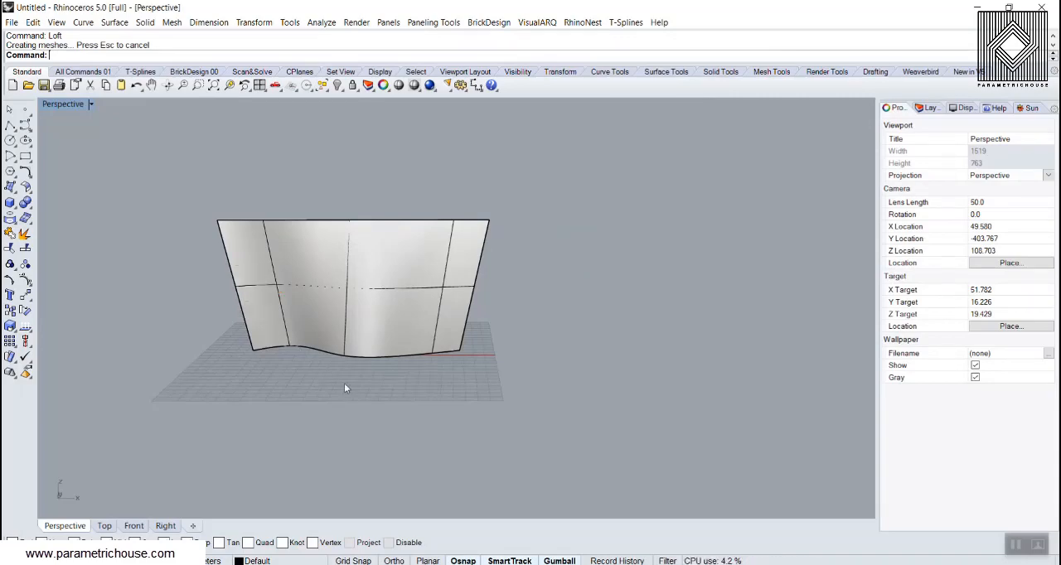
Undo the loft and the straight line's lengthening, and check the two curves' alignment in the Top view
{"action": "key", "text": "ctrl+z"}
{"action": "left_click", "coordinate": [302, 220]}
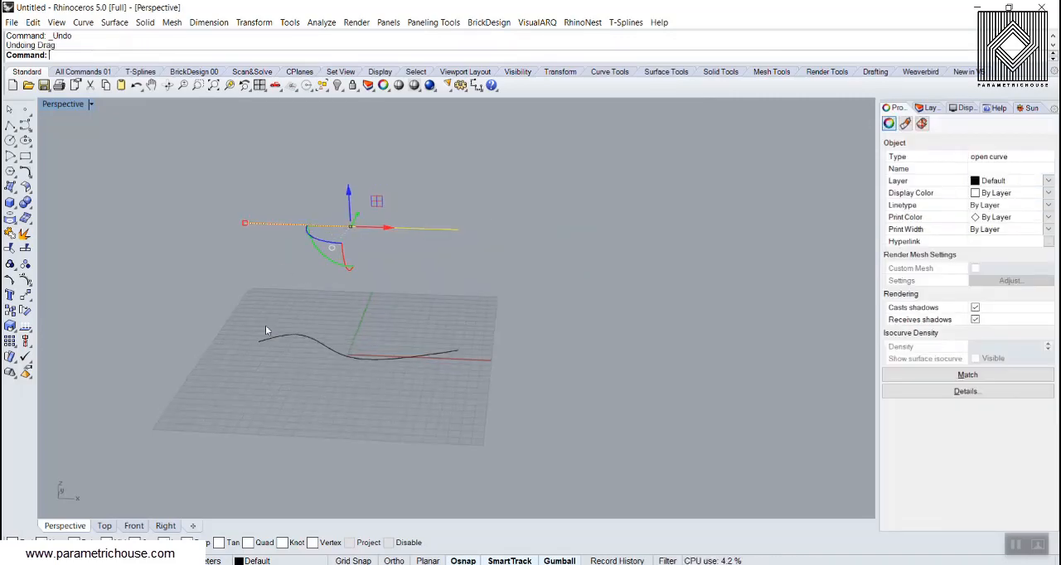
{"action": "right_click_drag", "start_coordinate": [304, 329], "coordinate": [312, 389]}
{"action": "left_click", "coordinate": [104, 526]}
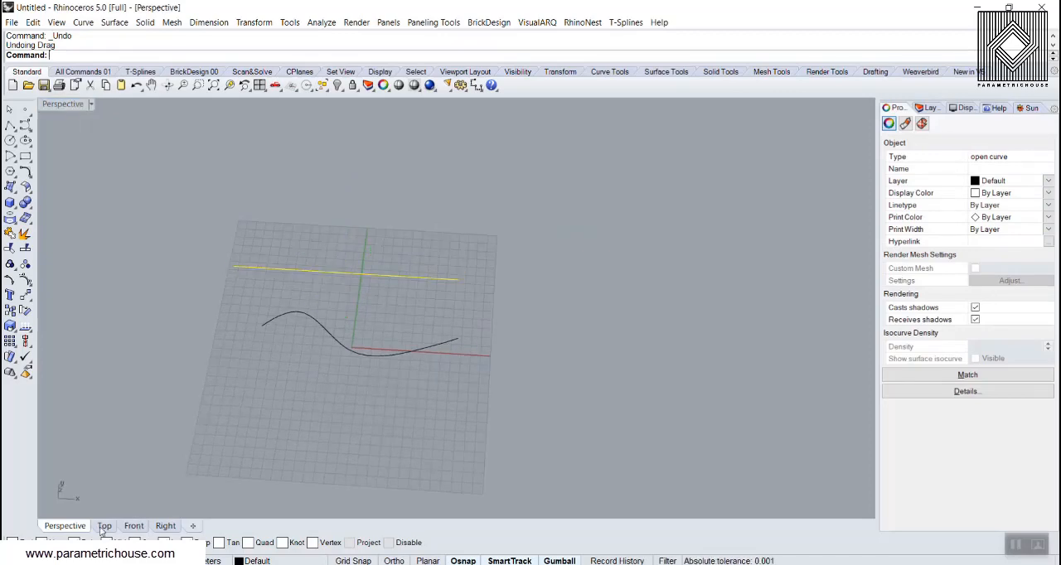
{"action": "scroll", "coordinate": [319, 369], "scroll_direction": "up", "scroll_amount": 6}
{"action": "scroll", "coordinate": [324, 360], "scroll_direction": "down", "scroll_amount": 6}
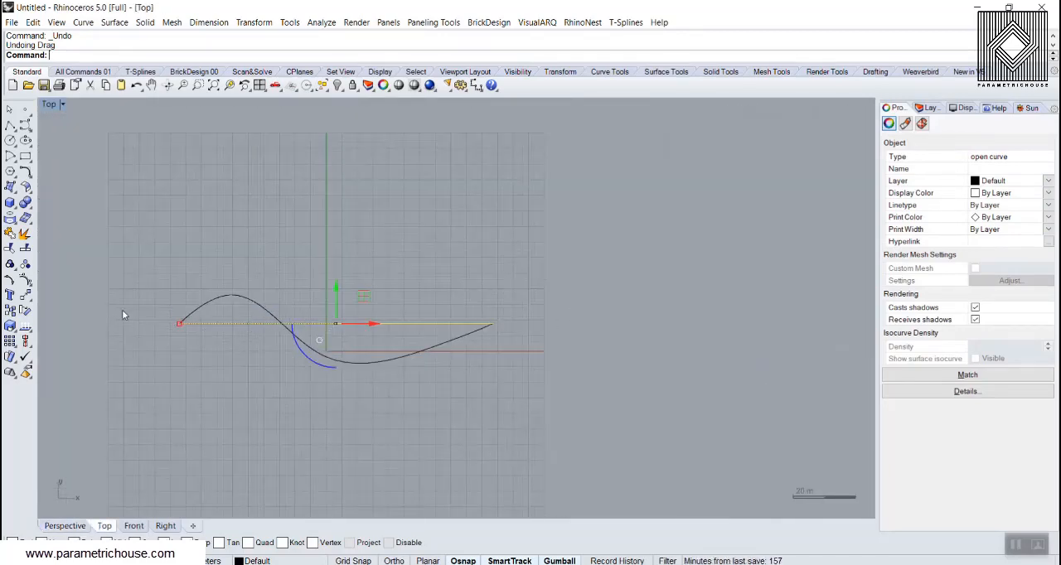
{"action": "left_click", "coordinate": [65, 526]}
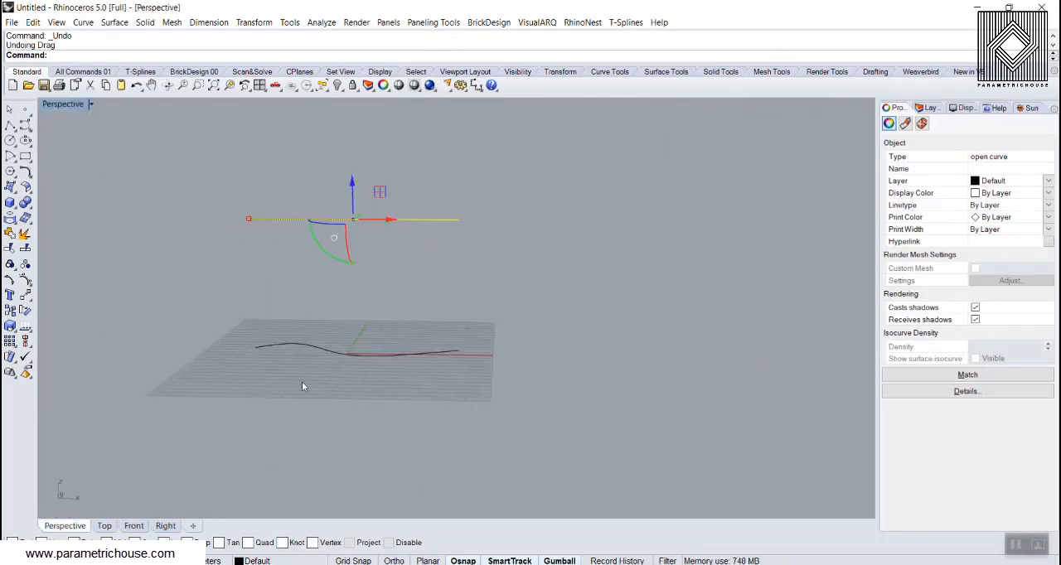
In the Perspective view, loft the straight line and the S-shaped curve with straight sections and no simplification
{"action": "right_click_drag", "start_coordinate": [302, 386], "coordinate": [410, 419]}
{"action": "left_click_drag", "start_coordinate": [409, 420], "coordinate": [300, 204]}
{"action": "type", "text": "Lof"}
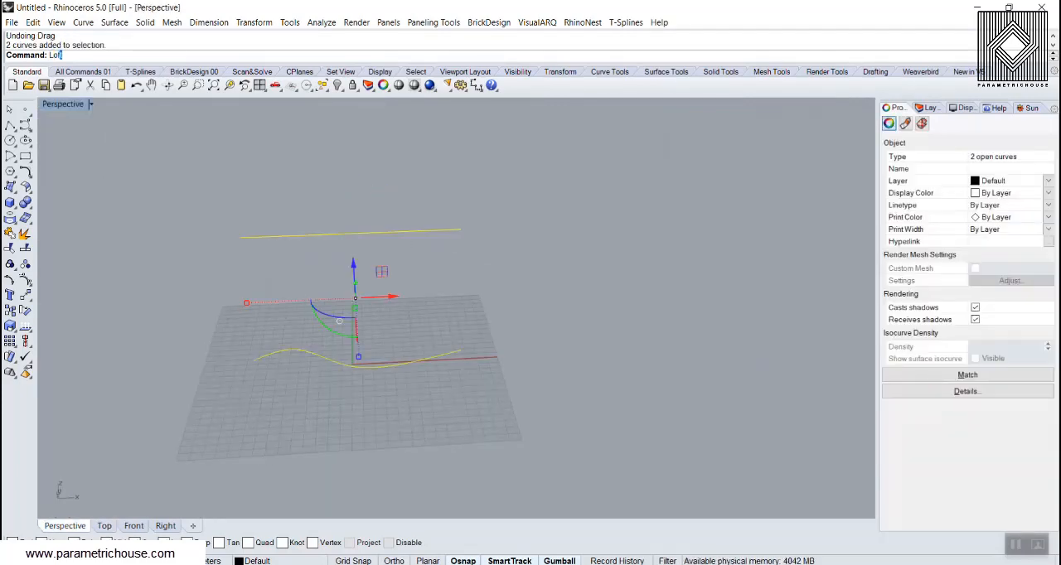
{"action": "type", "text": "t"}
{"action": "key", "text": "Return"}
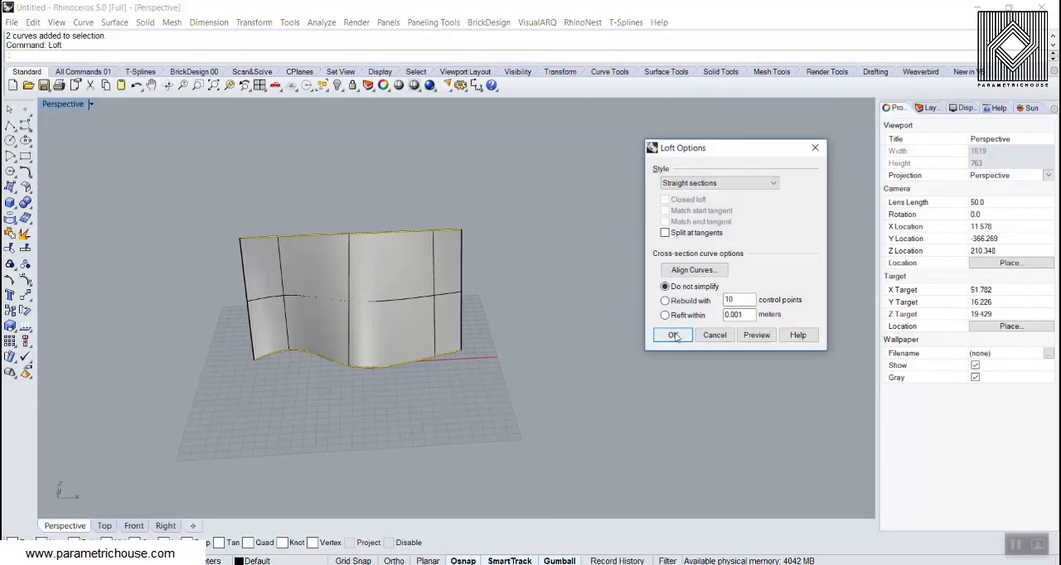
{"action": "left_click", "coordinate": [674, 336]}
Rebuild the lofted surface with 30 points in U and 30 in V, degree 3 in both directions
{"action": "left_click", "coordinate": [294, 282]}
{"action": "scroll", "coordinate": [348, 290], "scroll_direction": "up", "scroll_amount": 3}
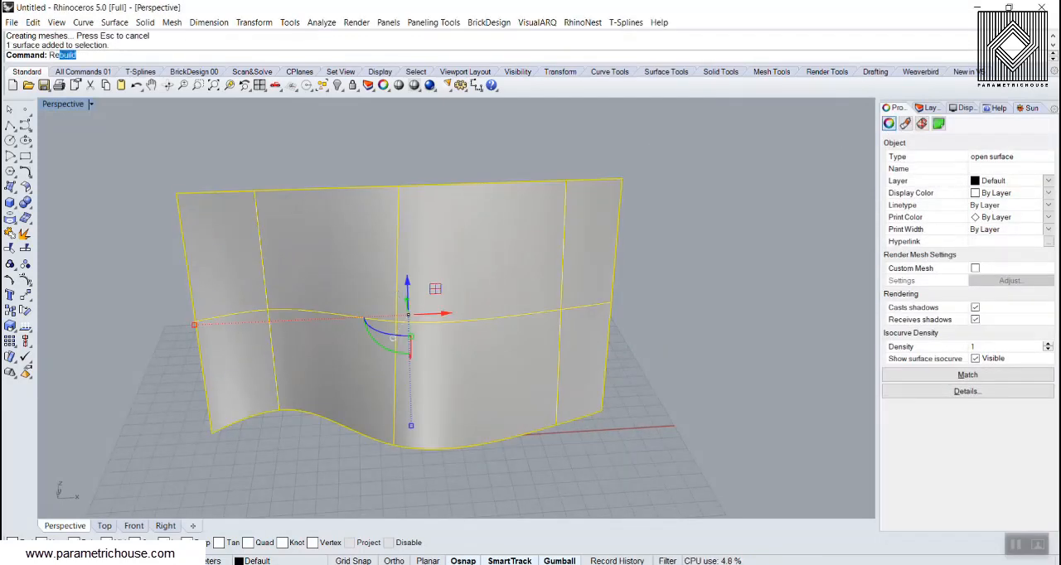
{"action": "type", "text": "Re"}
{"action": "key", "text": "Return"}
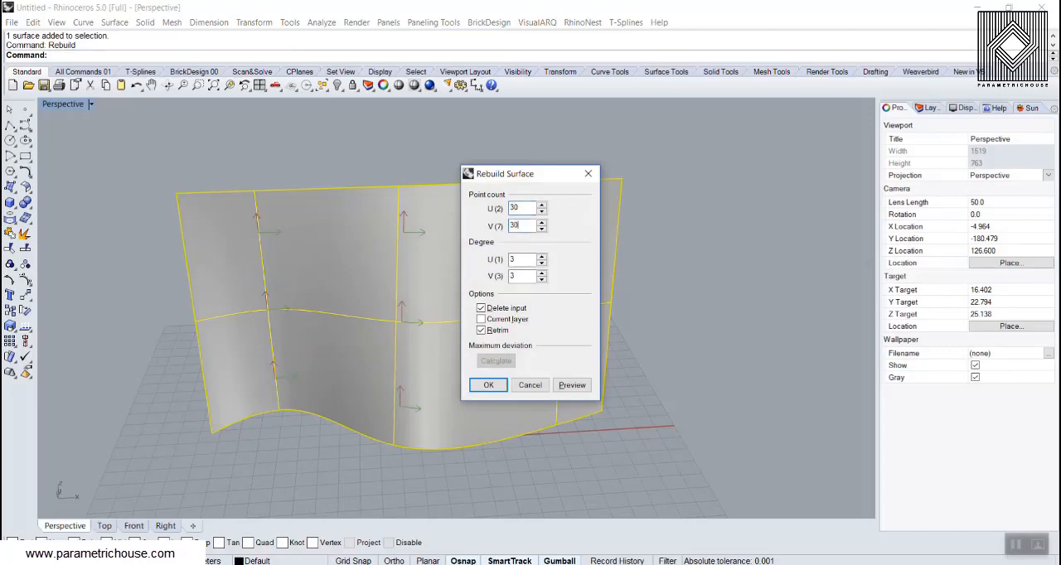
{"action": "key", "text": "Return"}
{"action": "left_click", "coordinate": [642, 278]}
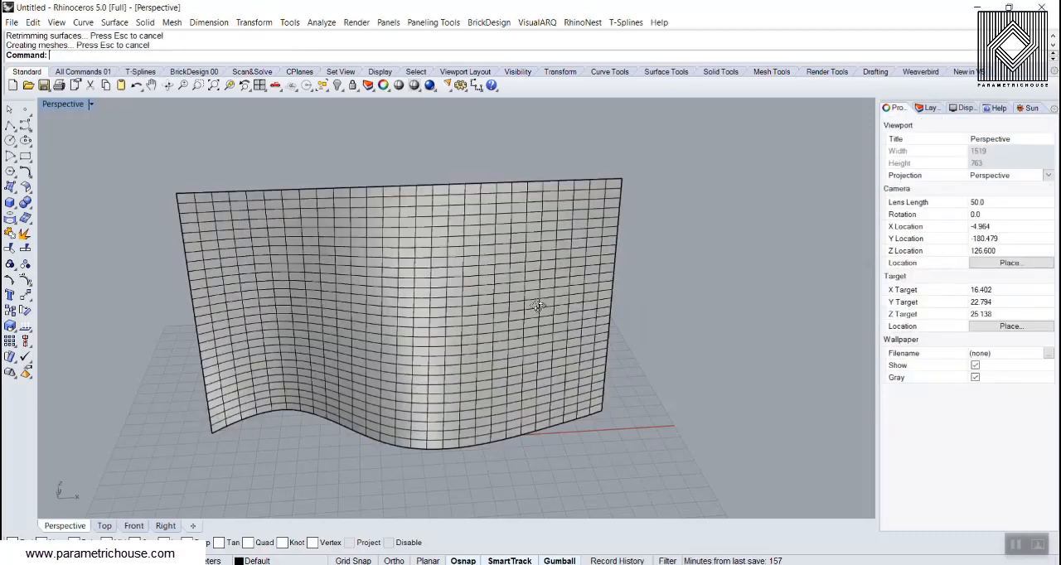
Switch to Grasshopper and place a Surface parameter on the empty canvas
{"action": "right_click_drag", "start_coordinate": [642, 277], "coordinate": [422, 303]}
{"action": "left_click", "coordinate": [56, 560]}
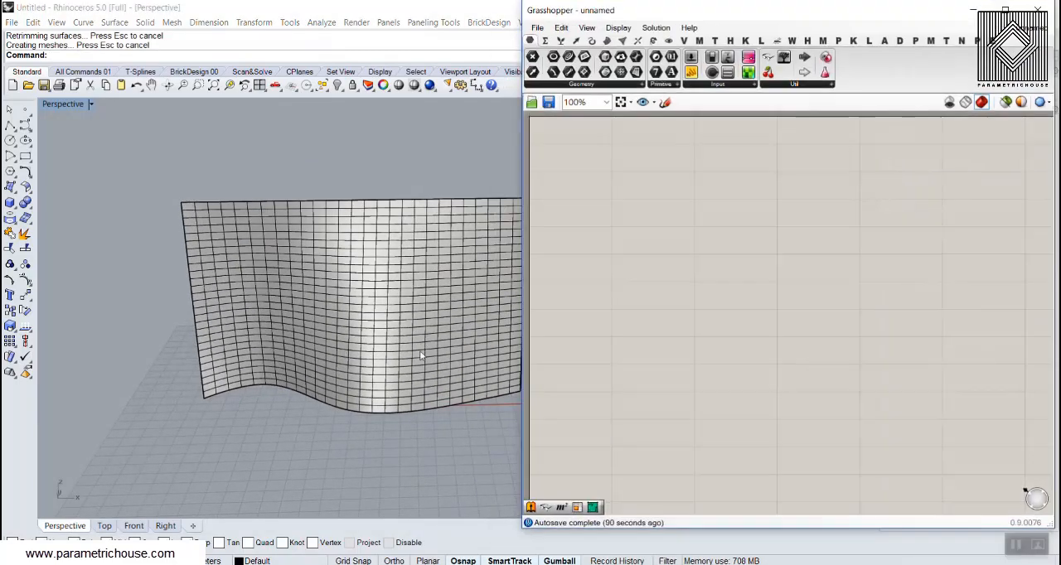
{"action": "right_click_drag", "start_coordinate": [503, 319], "coordinate": [462, 325], "text": "shift"}
{"action": "left_click", "coordinate": [638, 73]}
{"action": "left_click", "coordinate": [689, 234]}
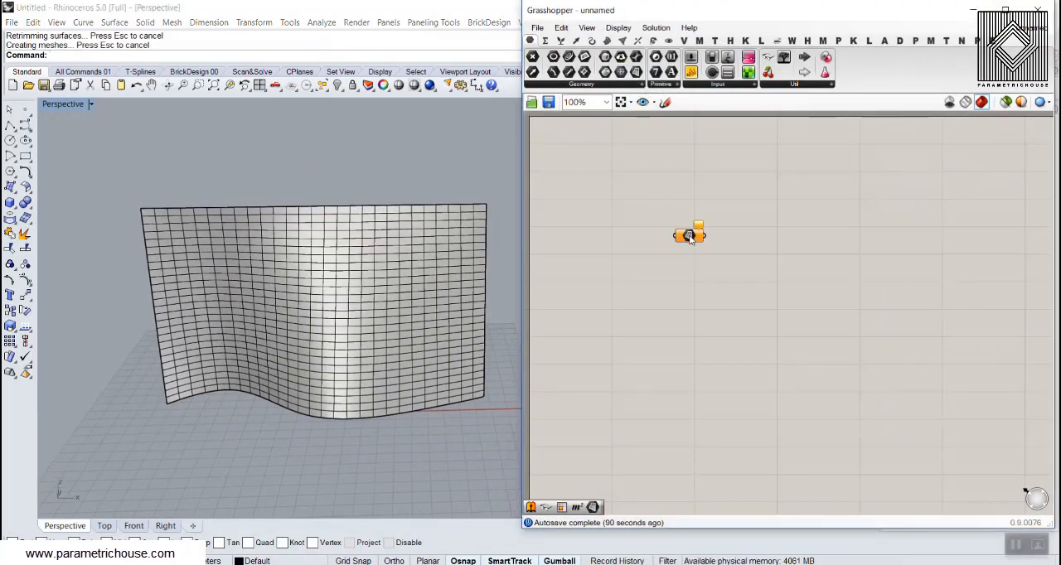
Add the utility component that shows name labels above components, and move it away from the Surface parameter
{"action": "scroll", "coordinate": [689, 234], "scroll_direction": "up", "scroll_amount": 3}
{"action": "left_click", "coordinate": [768, 58]}
{"action": "left_click", "coordinate": [621, 234]}
{"action": "scroll", "coordinate": [756, 303], "scroll_direction": "down", "scroll_amount": 2}
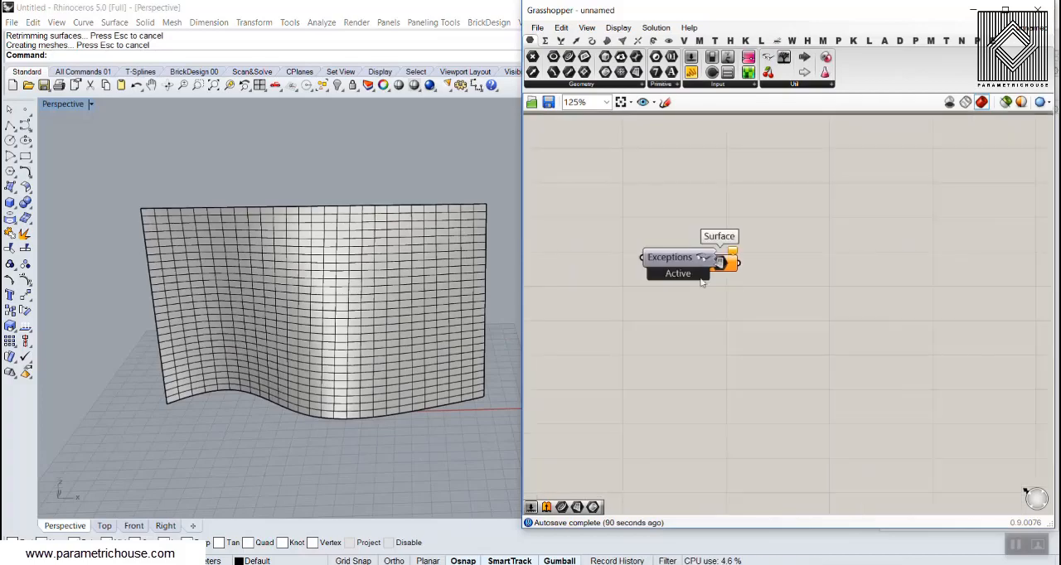
{"action": "left_click_drag", "start_coordinate": [678, 263], "coordinate": [596, 191]}
{"action": "scroll", "coordinate": [709, 278], "scroll_direction": "up", "scroll_amount": 4}
{"action": "right_click_drag", "start_coordinate": [711, 280], "coordinate": [604, 327]}
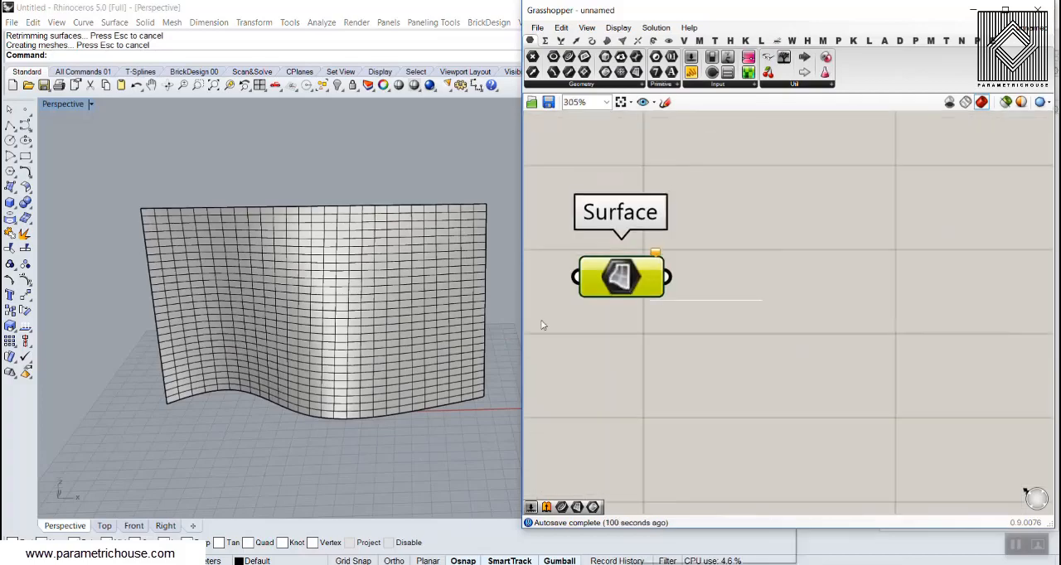
Reference the rebuilt Rhino surface in the Surface parameter, and hide the original surface in Rhino
{"action": "right_click", "coordinate": [628, 284]}
{"action": "left_click", "coordinate": [664, 462]}
{"action": "left_click", "coordinate": [415, 279]}
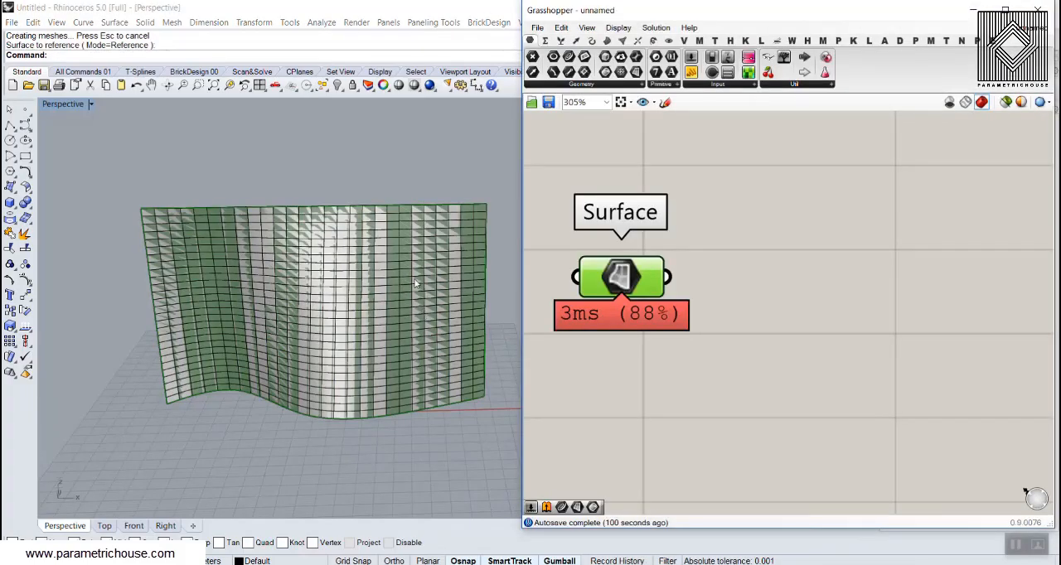
{"action": "left_click", "coordinate": [338, 85]}
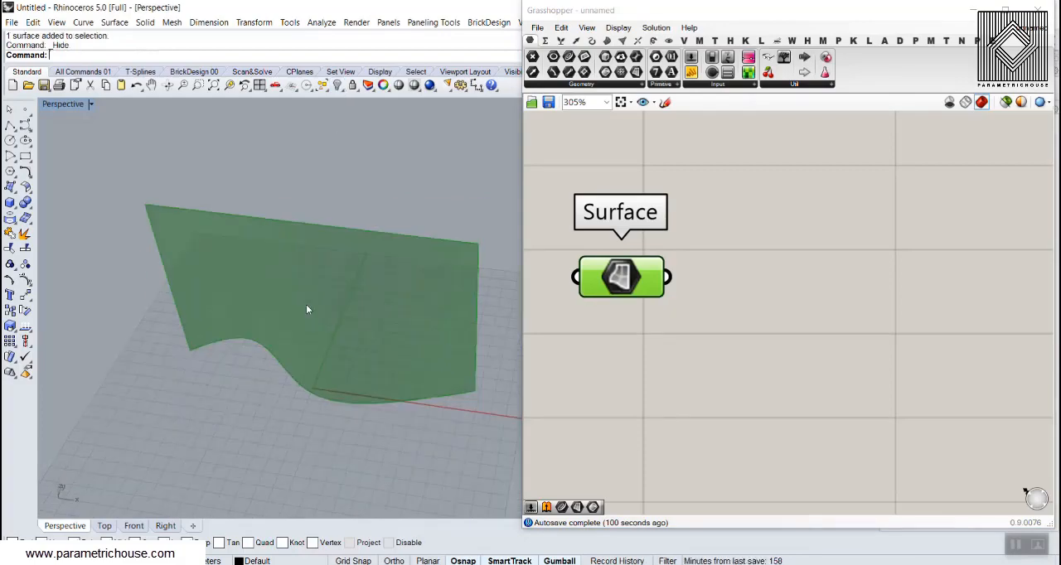
{"action": "scroll", "coordinate": [642, 327], "scroll_direction": "down", "scroll_amount": 3}
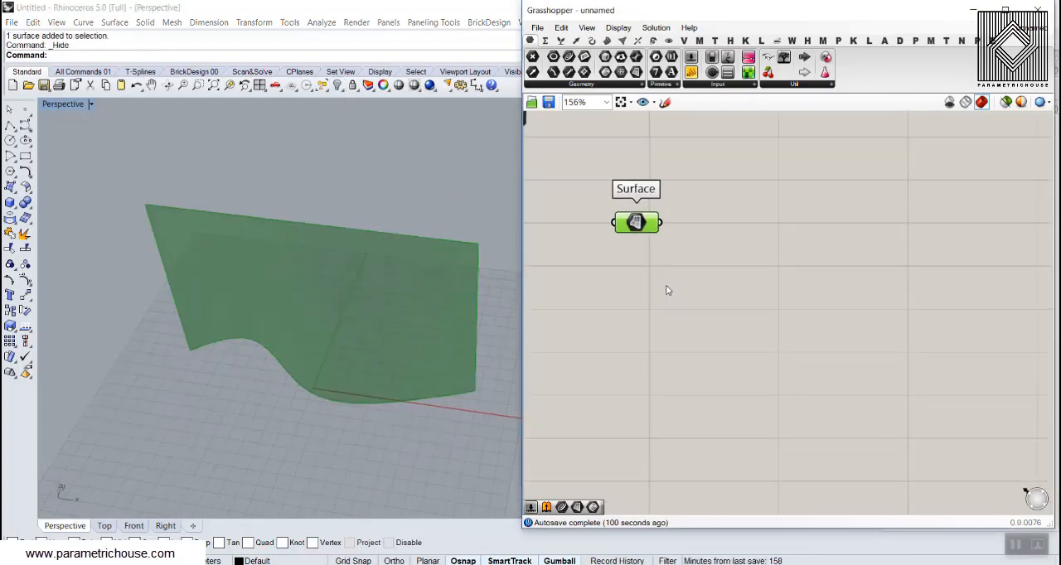
Add a Domain Box component from the surface primitives to the canvas, to the lower right of the Surface parameter
{"action": "left_click_drag", "start_coordinate": [607, 173], "coordinate": [607, 198]}
{"action": "left_click", "coordinate": [641, 246]}
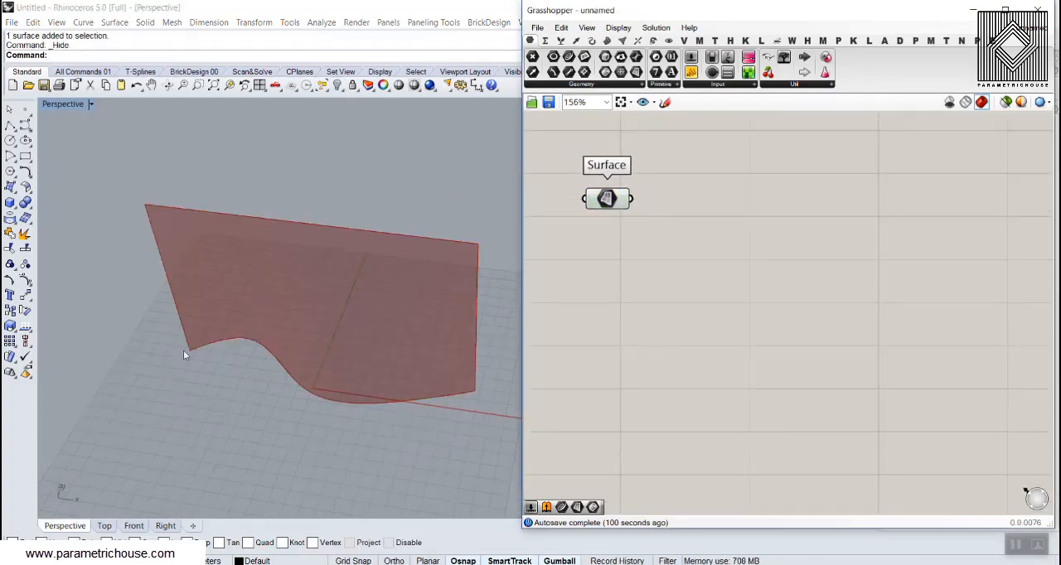
{"action": "right_click_drag", "start_coordinate": [677, 358], "coordinate": [684, 338]}
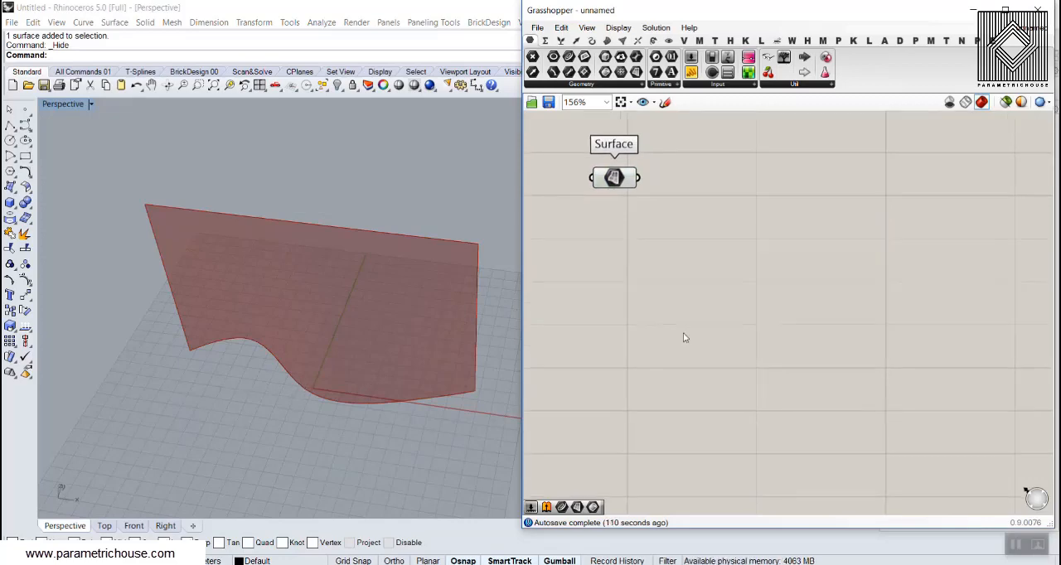
{"action": "left_click", "coordinate": [609, 41]}
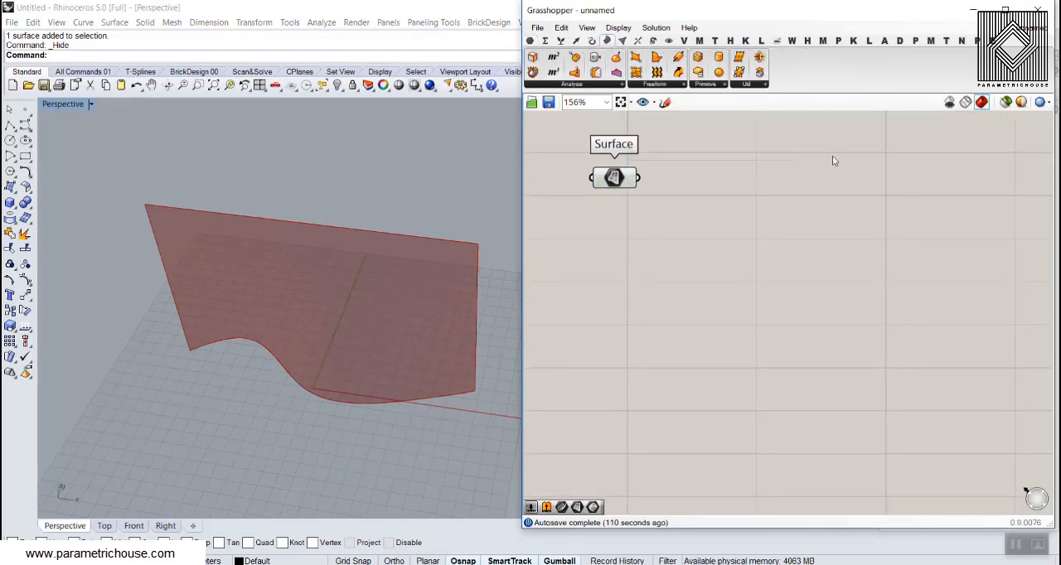
{"action": "left_click", "coordinate": [724, 86]}
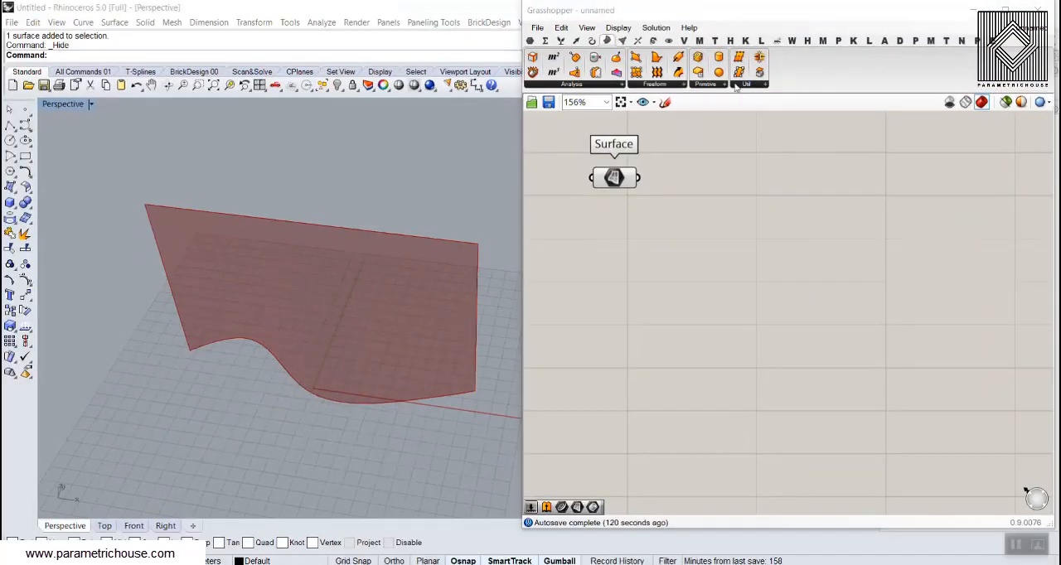
{"action": "left_click", "coordinate": [724, 85]}
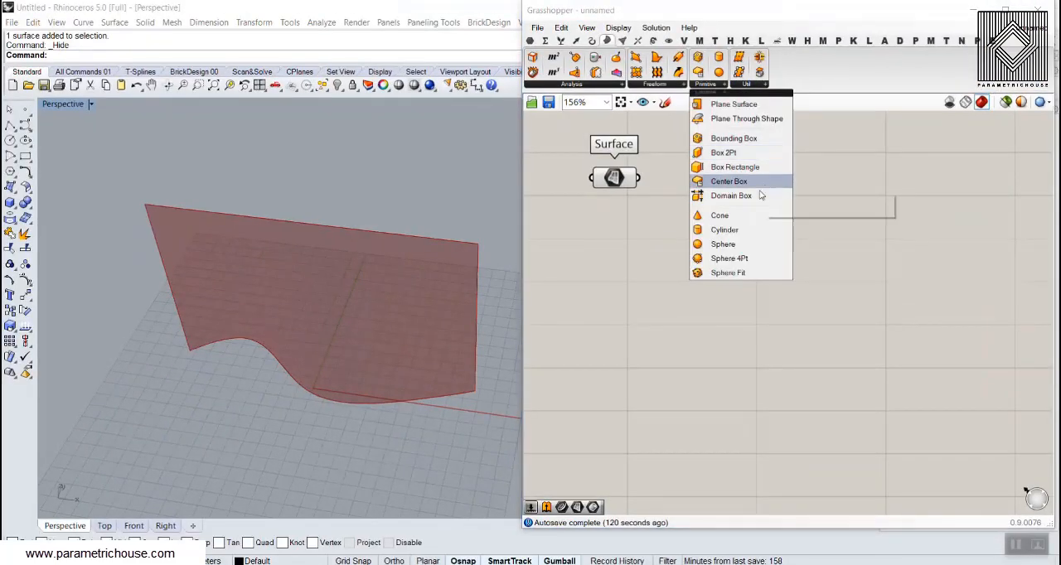
{"action": "left_click", "coordinate": [760, 195]}
{"action": "left_click", "coordinate": [773, 290]}
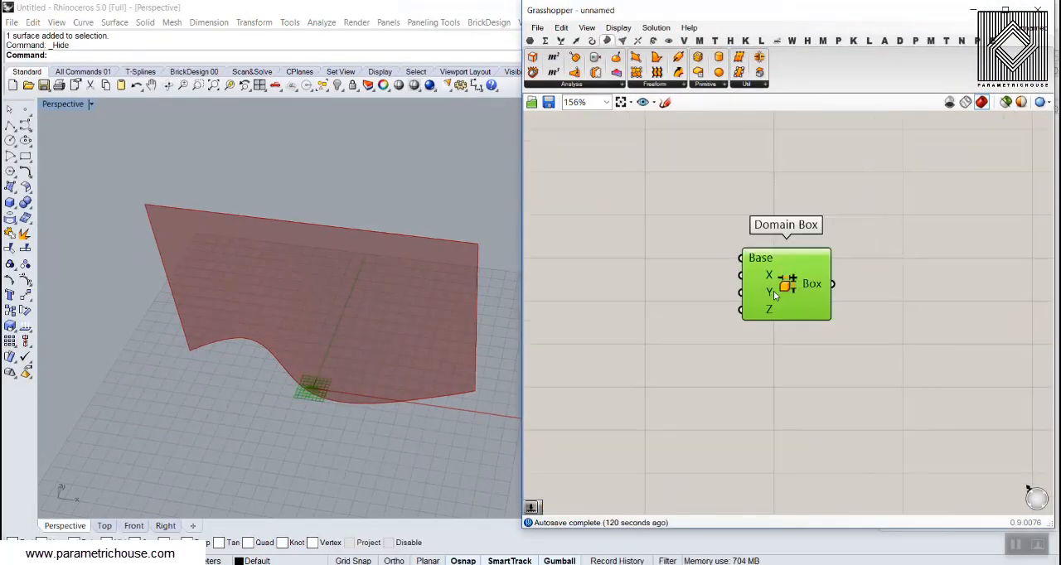
{"action": "left_click", "coordinate": [722, 272]}
{"action": "scroll", "coordinate": [304, 423], "scroll_direction": "up", "scroll_amount": 5}
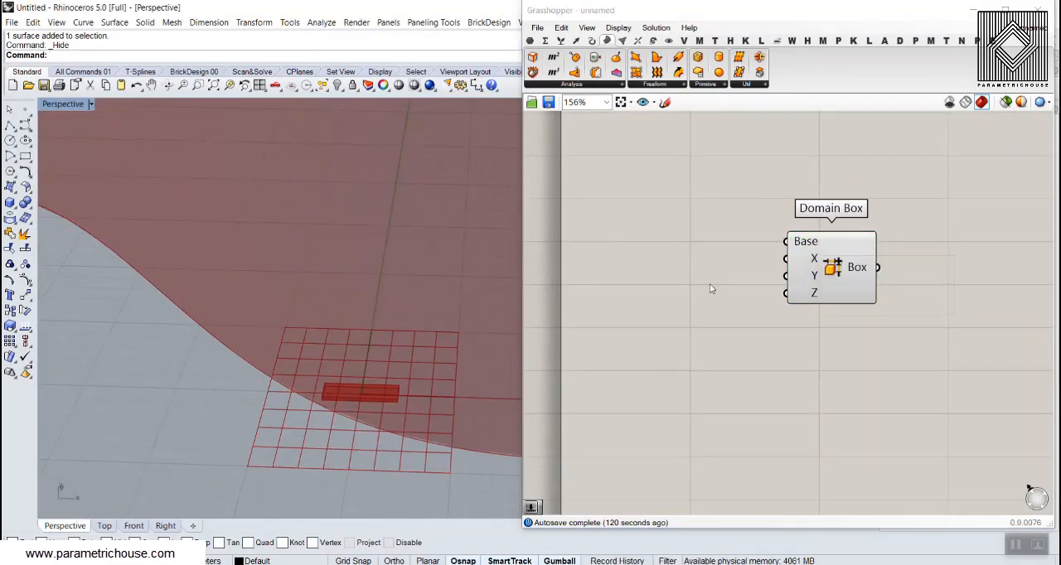
{"action": "double_click", "coordinate": [687, 266]}
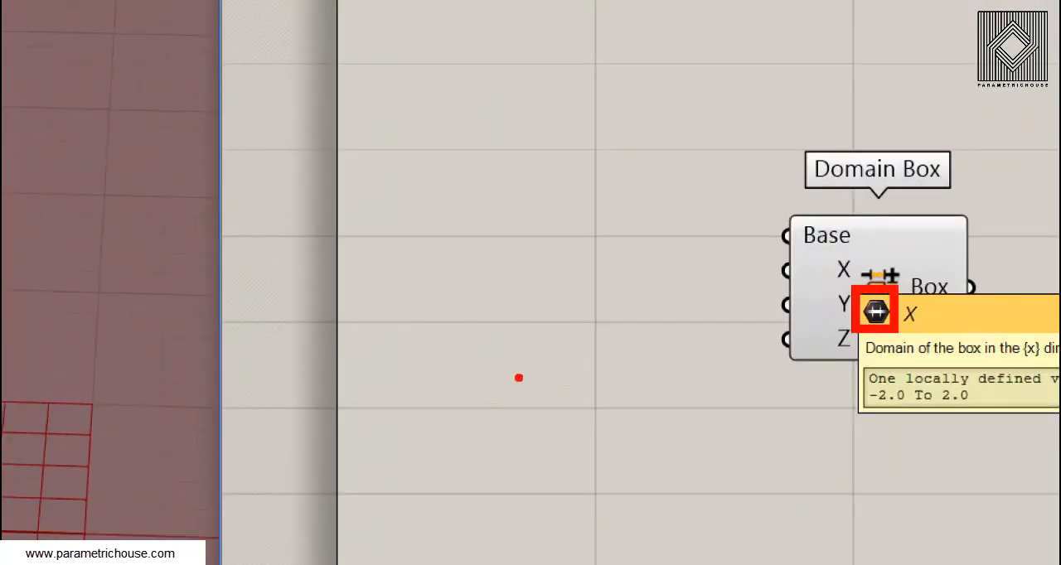
{"action": "left_click_drag", "start_coordinate": [492, 374], "coordinate": [781, 401]}
{"action": "left_click_drag", "start_coordinate": [677, 287], "coordinate": [527, 472]}
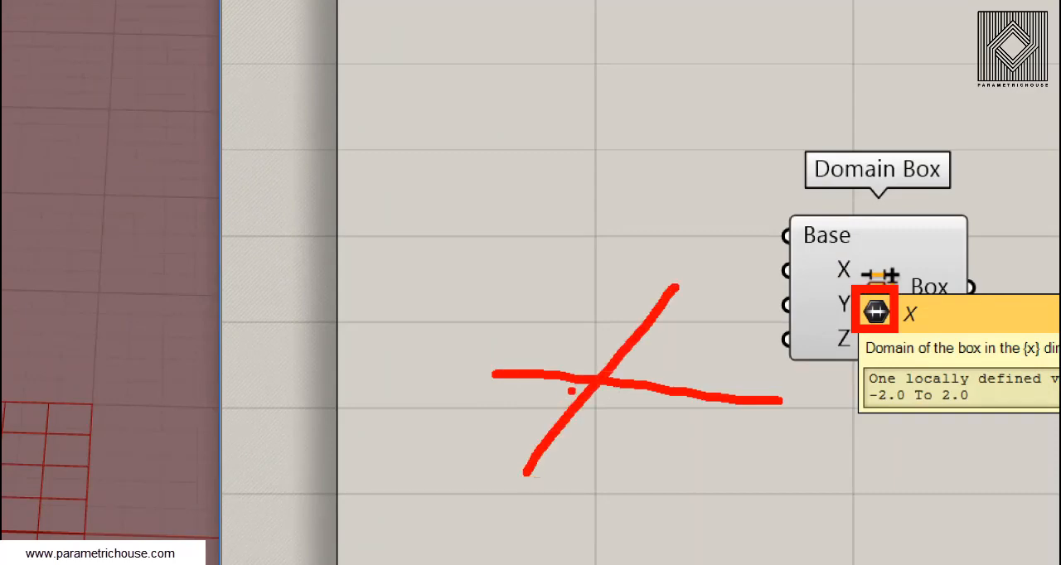
{"action": "key", "text": "b"}
{"action": "left_click_drag", "start_coordinate": [513, 343], "coordinate": [484, 395]}
{"action": "left_click_drag", "start_coordinate": [695, 371], "coordinate": [669, 421]}
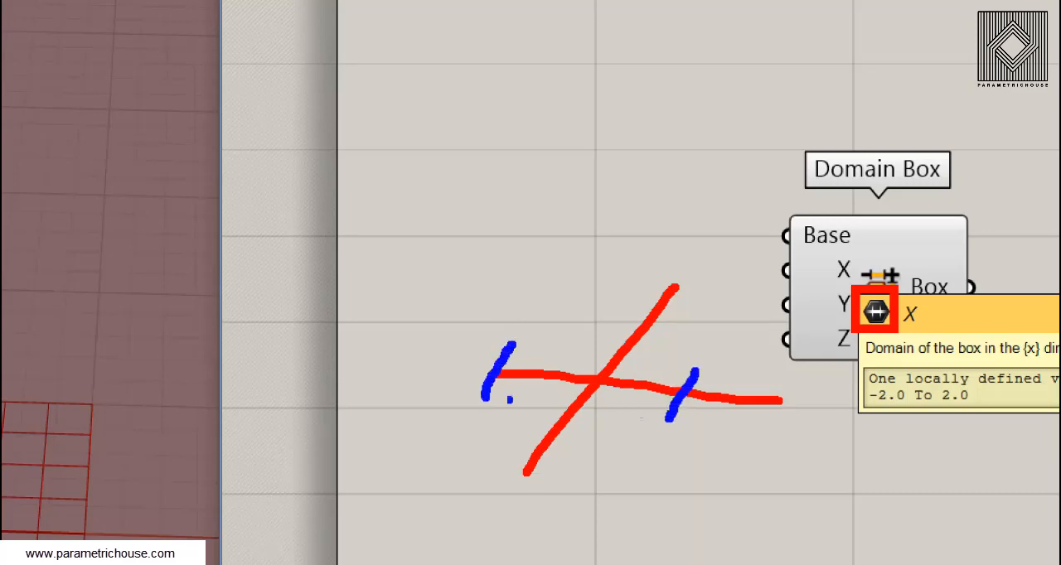
{"action": "left_click_drag", "start_coordinate": [497, 399], "coordinate": [668, 420]}
{"action": "left_click_drag", "start_coordinate": [505, 341], "coordinate": [696, 371]}
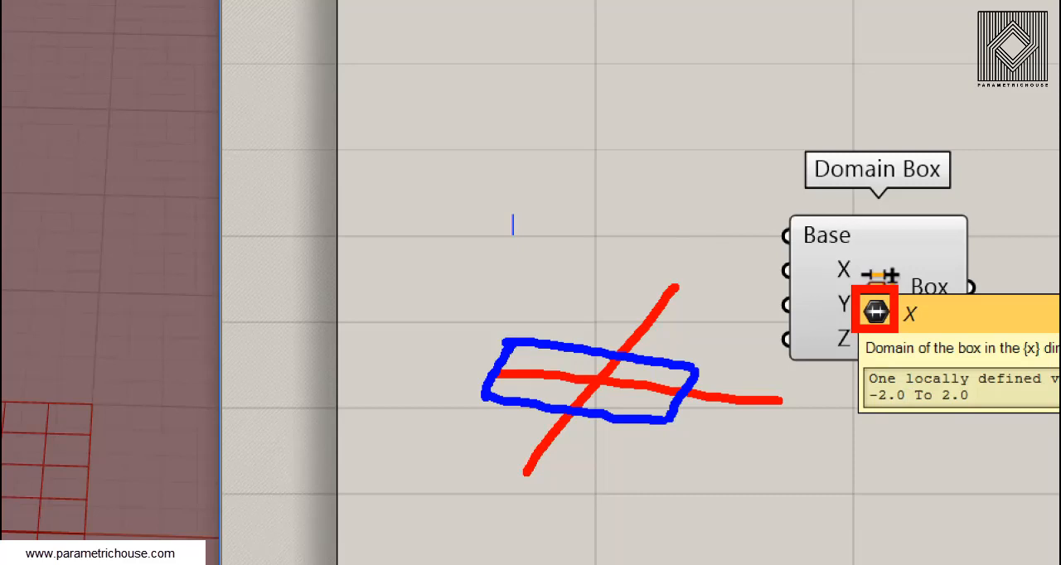
{"action": "type", "text": "5"}
{"action": "mouse_move", "coordinate": [534, 217]}
{"action": "left_mouse_down"}
{"action": "mouse_move", "coordinate": [760, 278]}
{"action": "mouse_move", "coordinate": [729, 290]}
{"action": "left_mouse_up"}
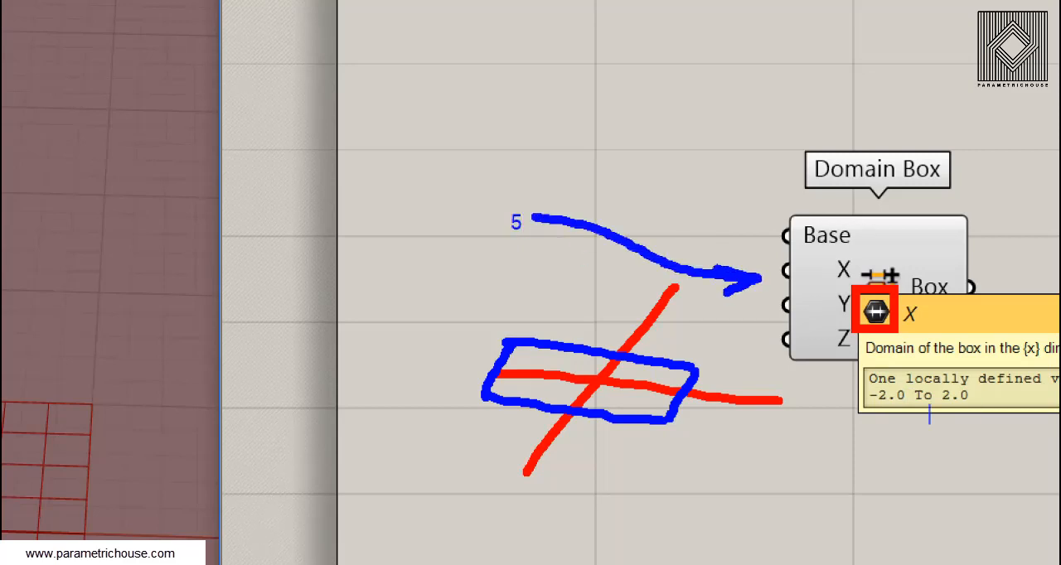
{"action": "type", "text": "0 to 5"}
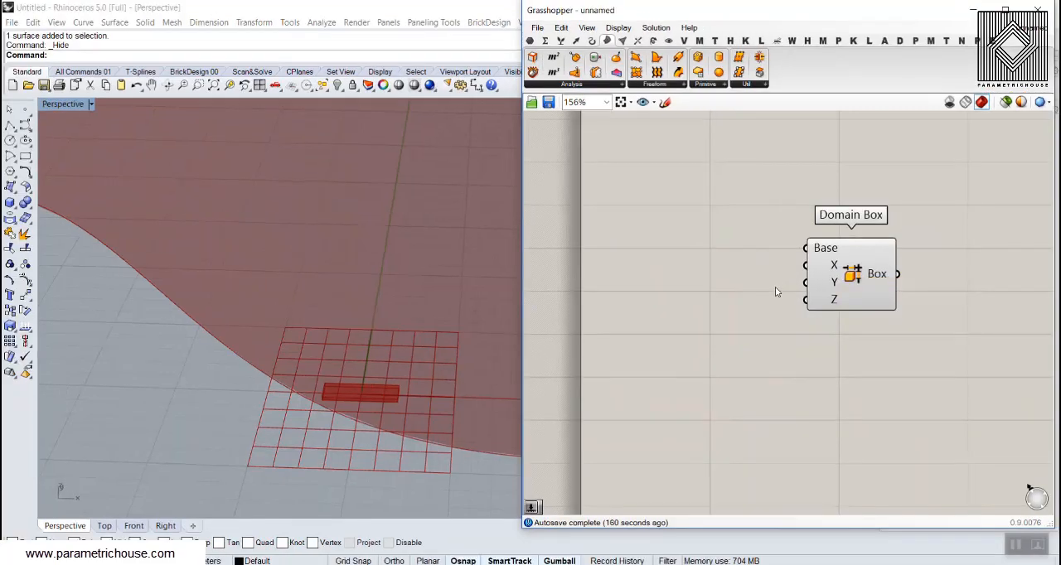
{"action": "right_click_drag", "start_coordinate": [526, 272], "coordinate": [596, 289]}
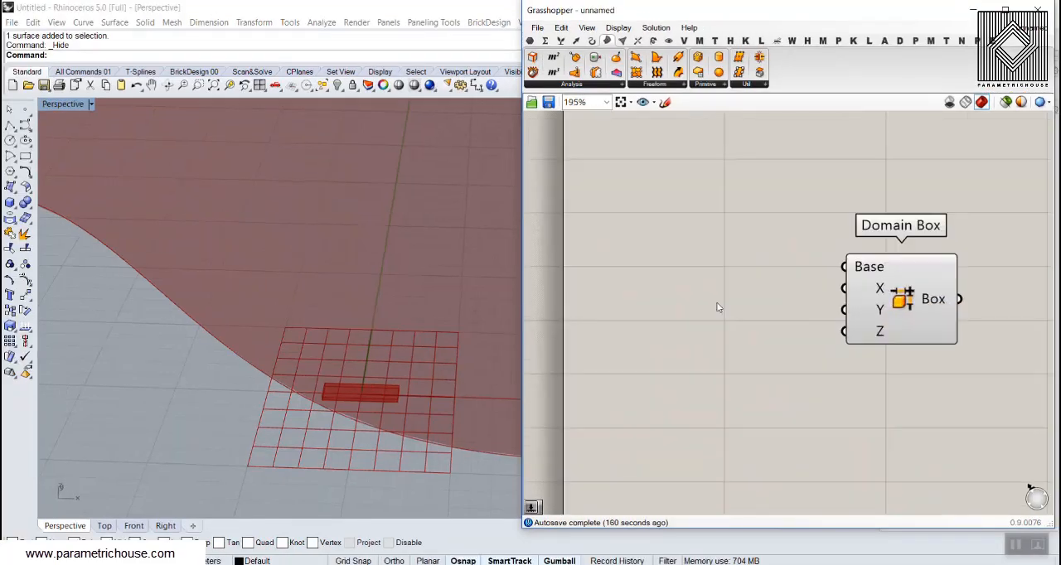
Add a number slider set to 12.5 and connect it to the Domain Box's X input
{"action": "double_click", "coordinate": [596, 289]}
{"action": "type", "text": "12.5"}
{"action": "key", "text": "Return"}
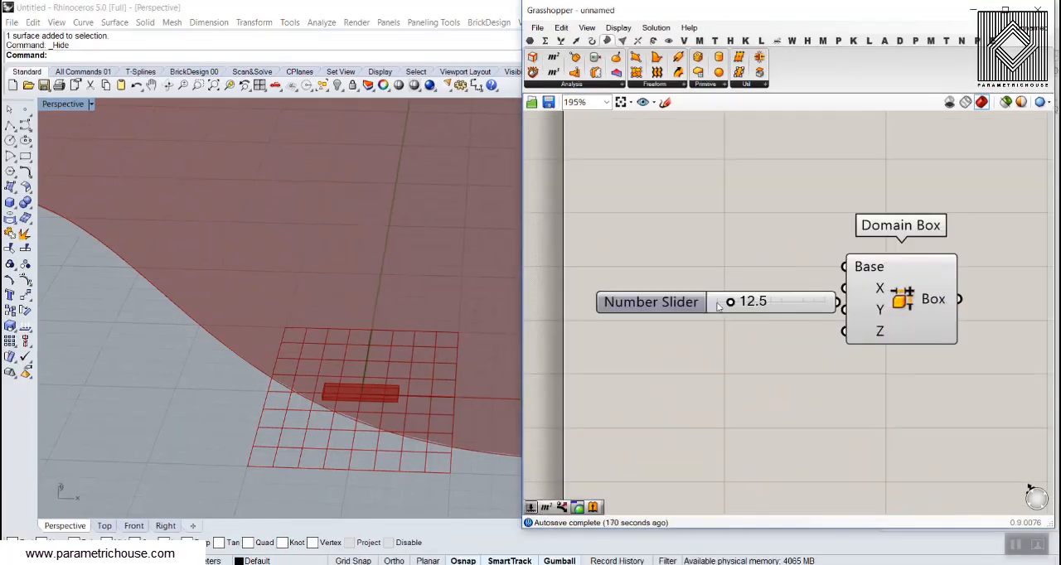
{"action": "left_click_drag", "start_coordinate": [797, 287], "coordinate": [843, 289]}
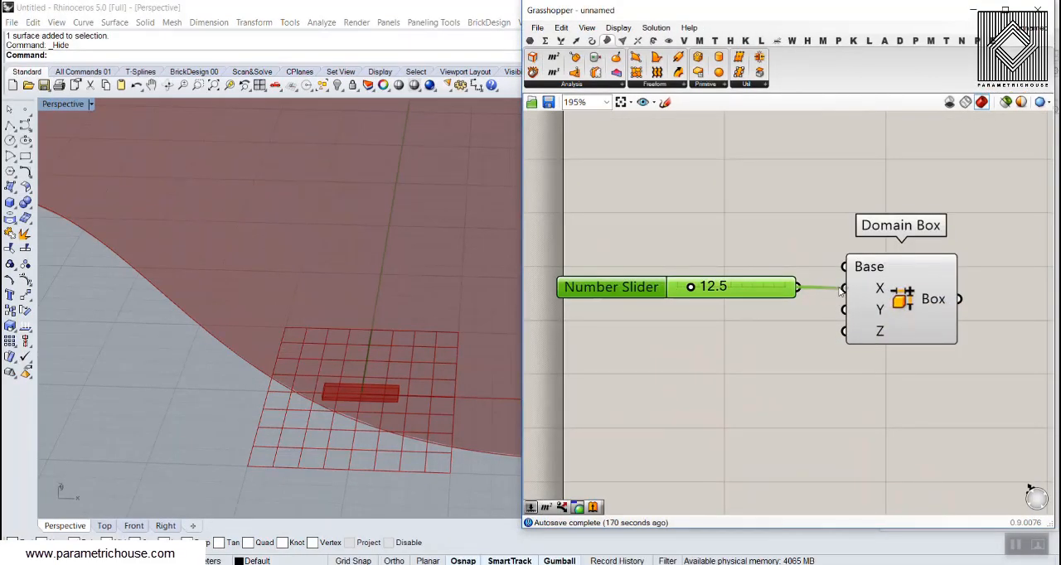
Duplicate the number slider, connect the copy to the Domain Box's Y input and set it to 4.8
{"action": "key", "text": "ctrl+v"}
{"action": "left_click_drag", "start_coordinate": [774, 301], "coordinate": [843, 310]}
{"action": "scroll", "coordinate": [295, 327], "scroll_direction": "down", "scroll_amount": 4}
{"action": "right_click_drag", "start_coordinate": [294, 326], "coordinate": [341, 326]}
{"action": "left_click_drag", "start_coordinate": [698, 319], "coordinate": [690, 320]}
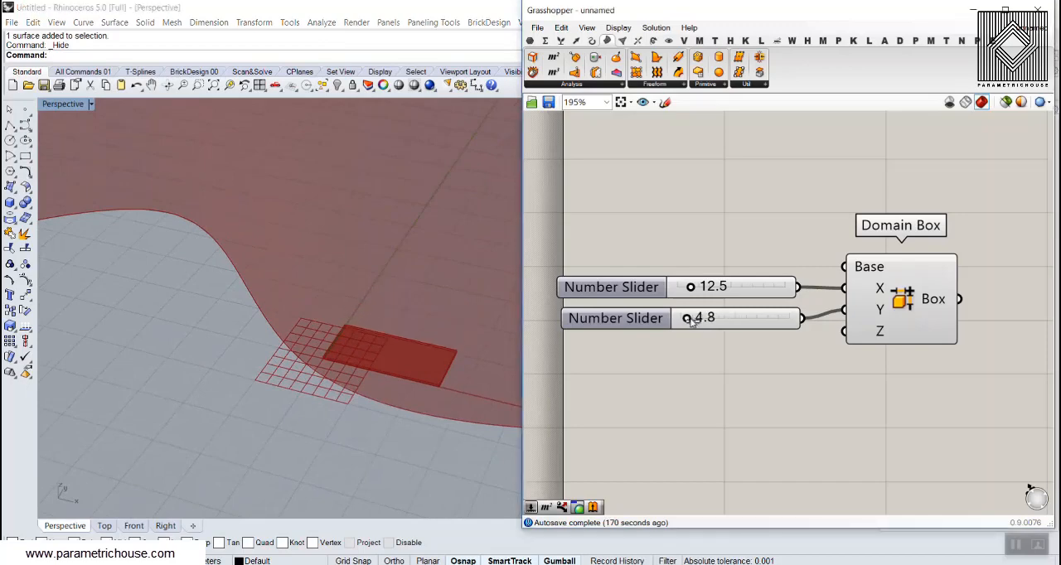
{"action": "double_click", "coordinate": [713, 357]}
{"action": "type", "text": "536"}
{"action": "key", "text": "Return"}
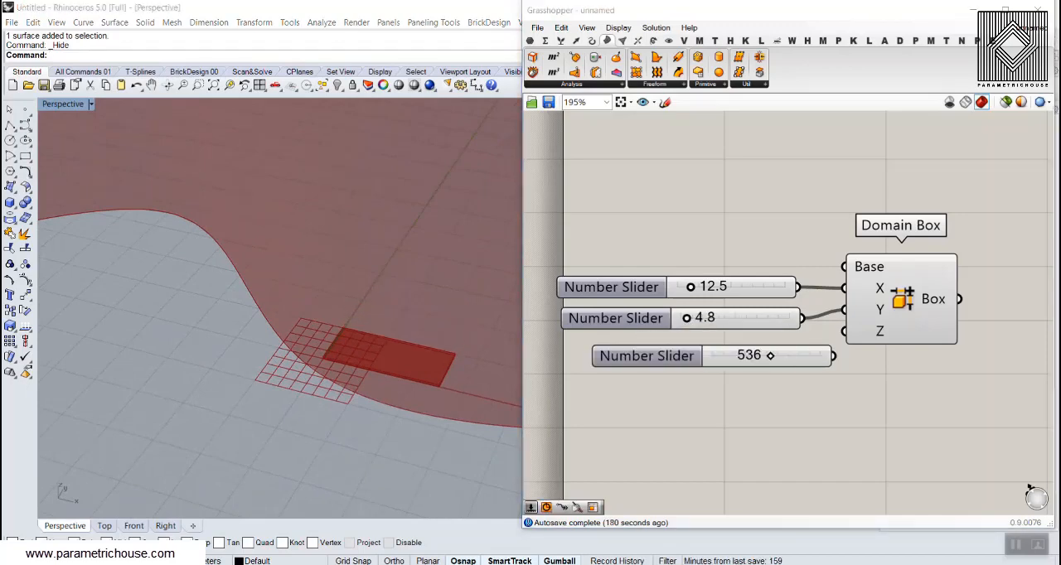
{"action": "left_click", "coordinate": [793, 359]}
{"action": "key", "text": "Delete"}
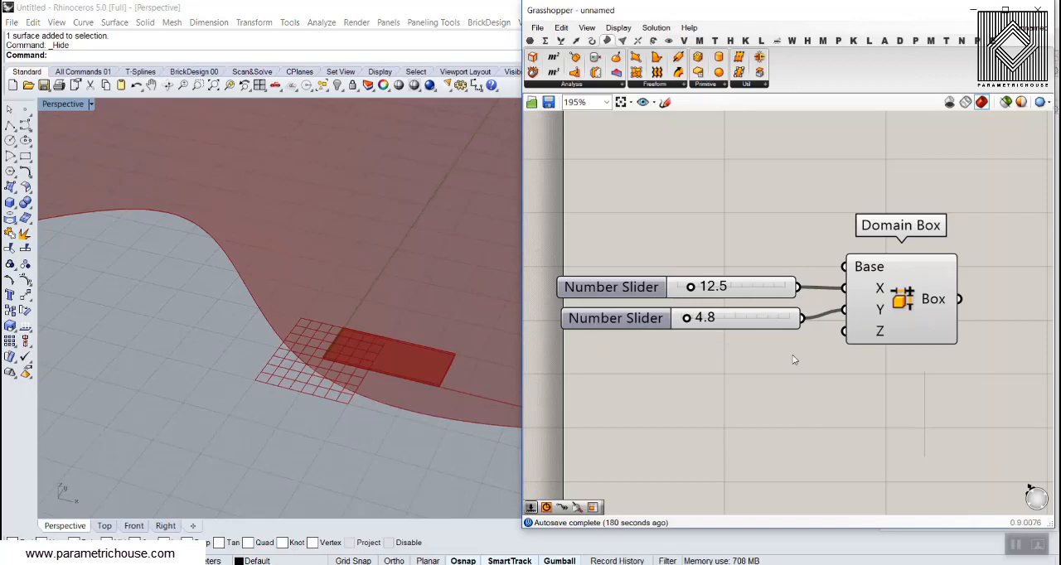
Add a number slider created from 5.36, connect it to the Domain Box's Z input and lower it to 2.95
{"action": "double_click", "coordinate": [696, 341]}
{"action": "type", "text": "5.36"}
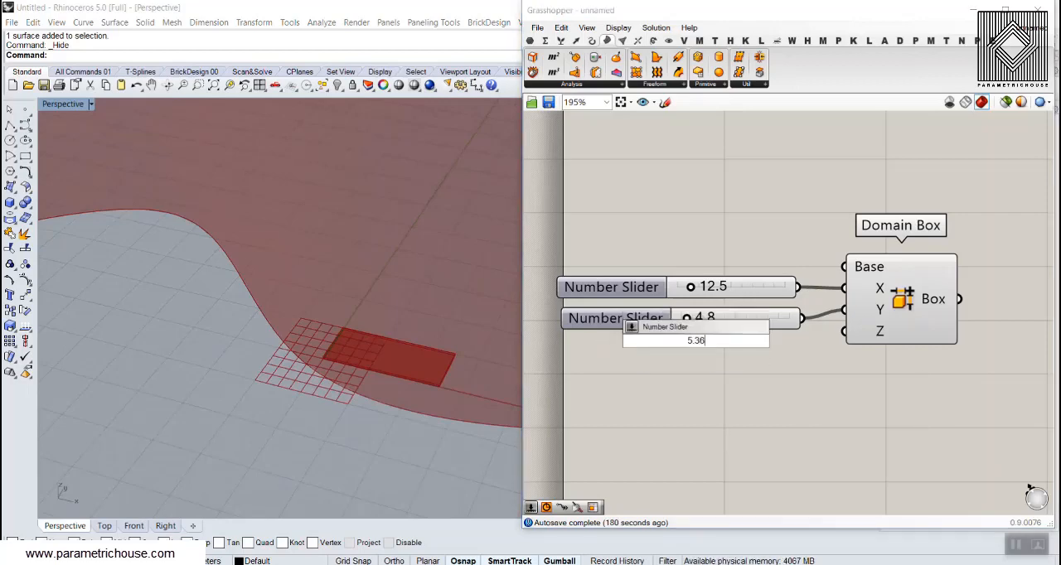
{"action": "key", "text": "Return"}
{"action": "left_click_drag", "start_coordinate": [818, 341], "coordinate": [844, 332]}
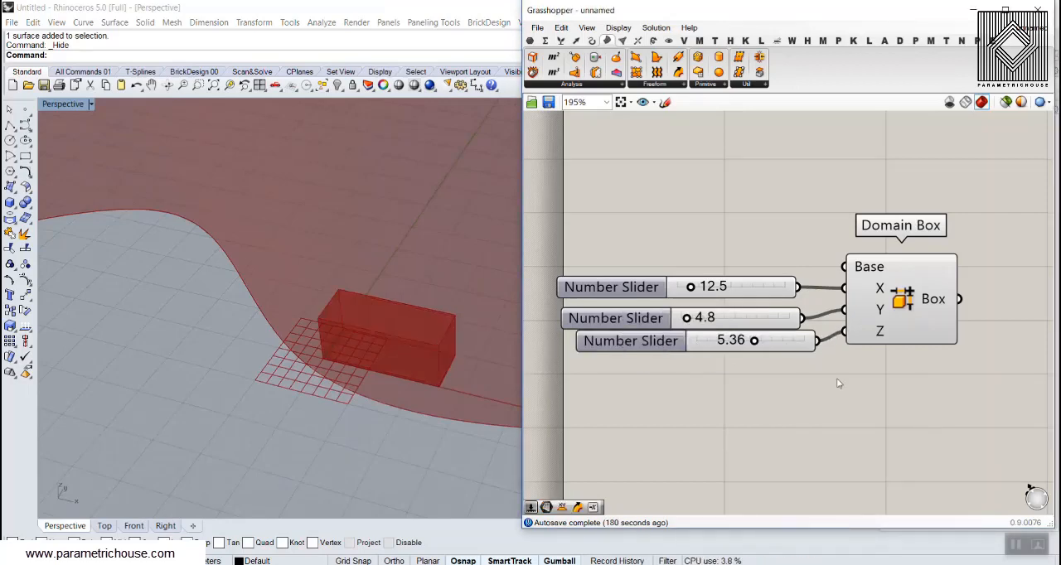
{"action": "left_click_drag", "start_coordinate": [766, 350], "coordinate": [721, 400]}
{"action": "right_click_drag", "start_coordinate": [389, 315], "coordinate": [241, 338]}
{"action": "scroll", "coordinate": [247, 343], "scroll_direction": "up", "scroll_amount": 2}
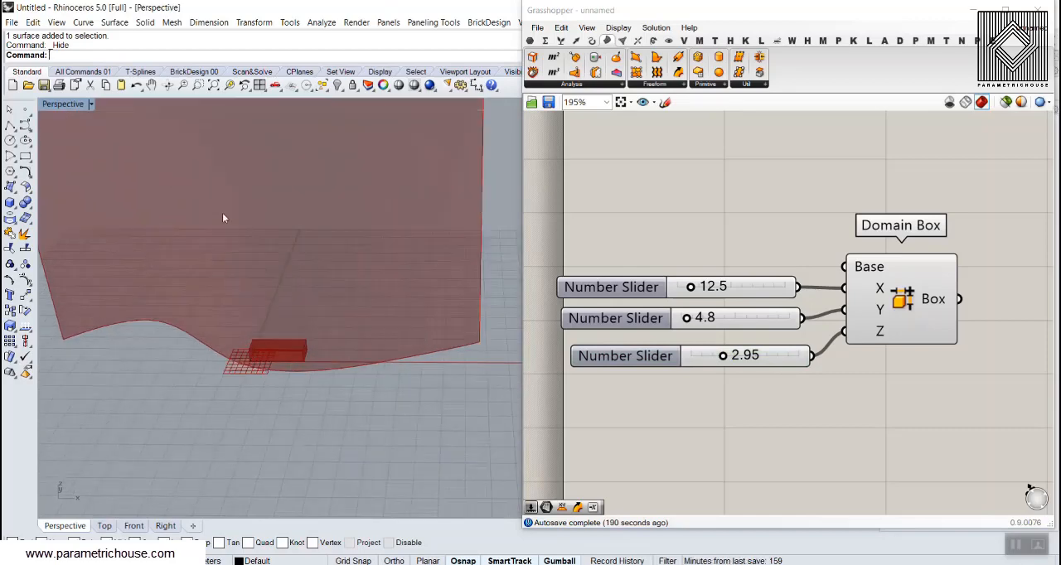
{"action": "scroll", "coordinate": [263, 412], "scroll_direction": "down", "scroll_amount": 5}
{"action": "right_click_drag", "start_coordinate": [232, 375], "coordinate": [160, 441]}
{"action": "scroll", "coordinate": [183, 291], "scroll_direction": "up", "scroll_amount": 4}
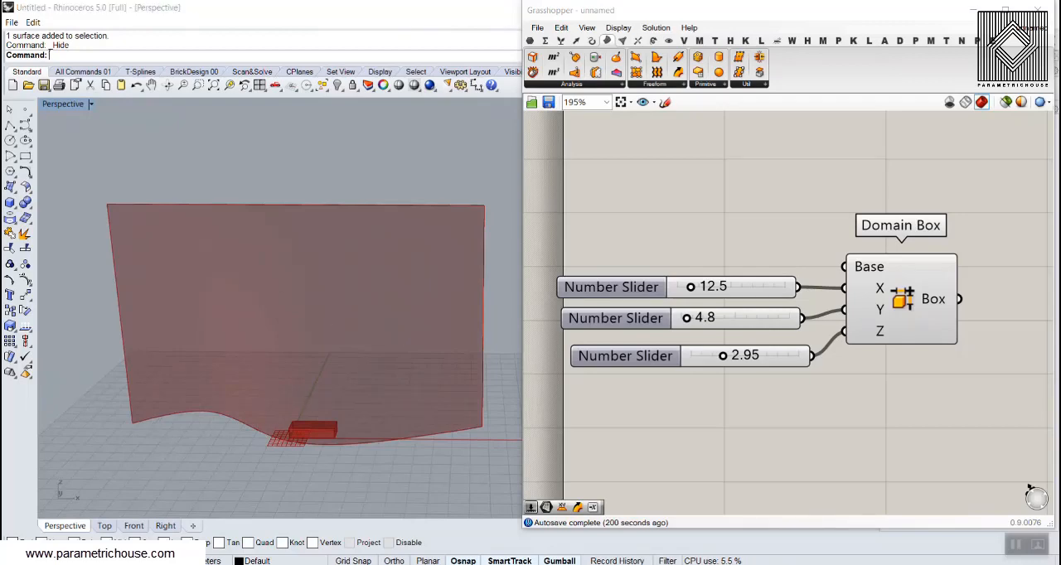
{"action": "mouse_move", "coordinate": [131, 423]}
{"action": "left_mouse_down"}
{"action": "mouse_move", "coordinate": [218, 414]}
{"action": "mouse_move", "coordinate": [332, 446]}
{"action": "mouse_move", "coordinate": [477, 423]}
{"action": "left_mouse_up"}
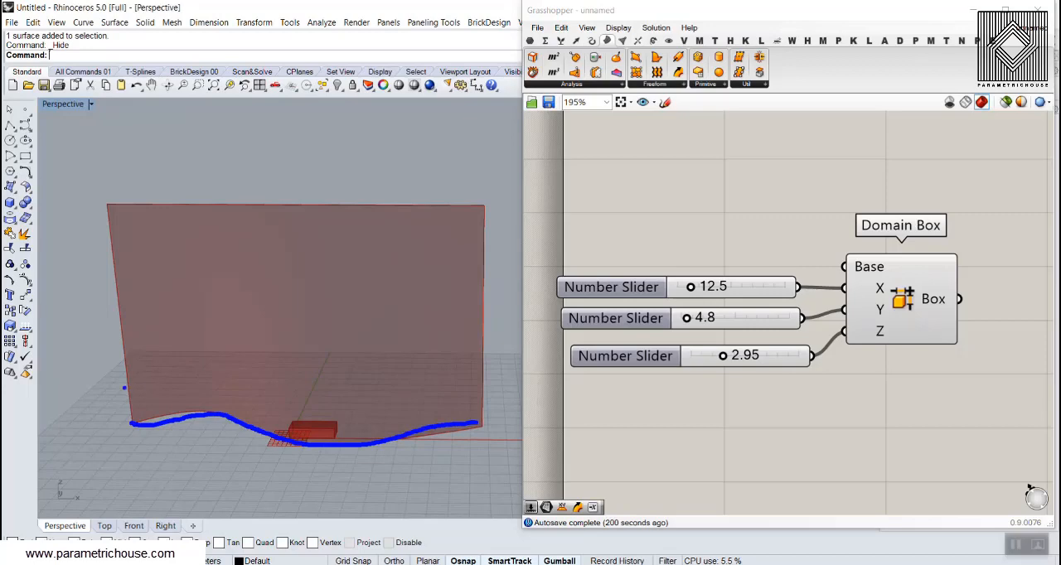
{"action": "mouse_move", "coordinate": [132, 400]}
{"action": "left_mouse_down"}
{"action": "mouse_move", "coordinate": [274, 380]}
{"action": "mouse_move", "coordinate": [448, 400]}
{"action": "mouse_move", "coordinate": [480, 390]}
{"action": "left_mouse_up"}
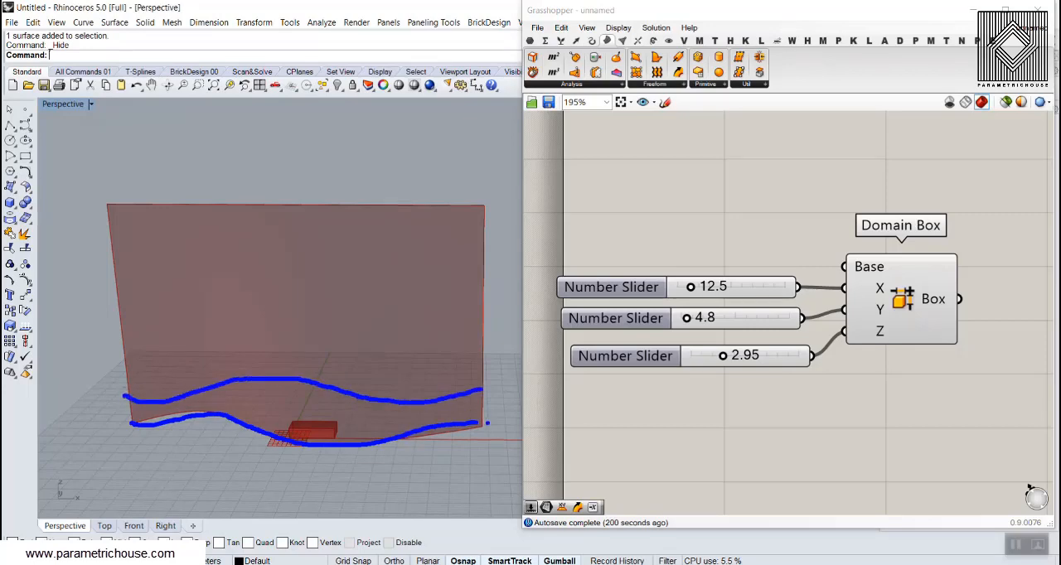
{"action": "mouse_move", "coordinate": [484, 424]}
{"action": "left_mouse_down"}
{"action": "mouse_move", "coordinate": [483, 394]}
{"action": "mouse_move", "coordinate": [491, 408]}
{"action": "left_mouse_up"}
{"action": "mouse_move", "coordinate": [675, 371]}
{"action": "left_mouse_down"}
{"action": "mouse_move", "coordinate": [638, 399]}
{"action": "mouse_move", "coordinate": [497, 418]}
{"action": "mouse_move", "coordinate": [519, 428]}
{"action": "left_mouse_up"}
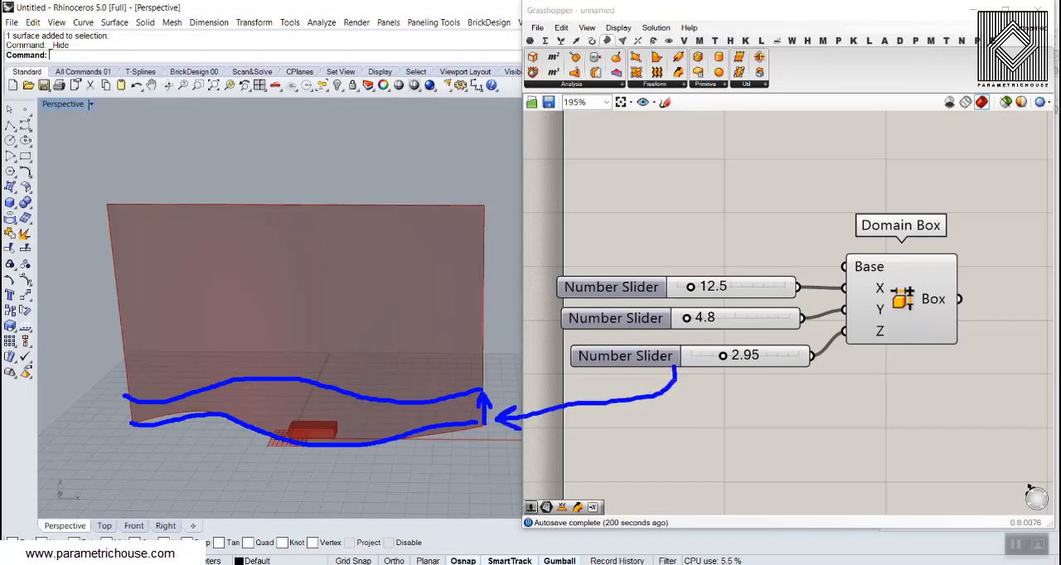
{"action": "mouse_move", "coordinate": [753, 370]}
{"action": "left_mouse_down"}
{"action": "mouse_move", "coordinate": [761, 409]}
{"action": "mouse_move", "coordinate": [779, 426]}
{"action": "left_mouse_up"}
{"action": "left_click_drag", "start_coordinate": [129, 354], "coordinate": [483, 362]}
{"action": "left_click_drag", "start_coordinate": [123, 316], "coordinate": [476, 335]}
{"action": "key", "text": "Escape"}
{"action": "scroll", "coordinate": [812, 369], "scroll_direction": "down", "scroll_amount": 3}
{"action": "right_click_drag", "start_coordinate": [903, 366], "coordinate": [757, 361]}
{"action": "scroll", "coordinate": [796, 360], "scroll_direction": "up", "scroll_amount": 2}
{"action": "double_click", "coordinate": [833, 370]}
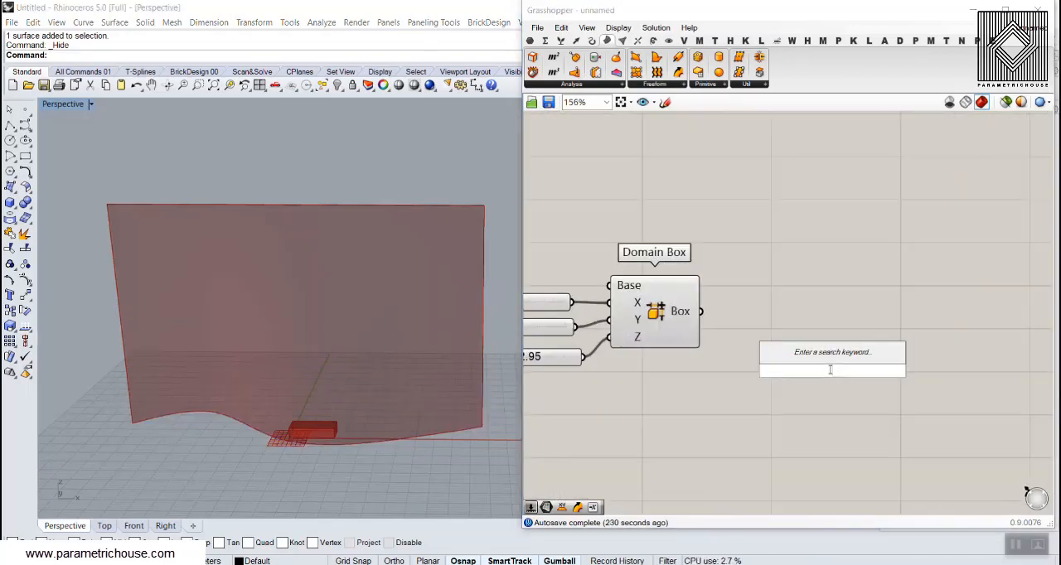
{"action": "type", "text": "cont"}
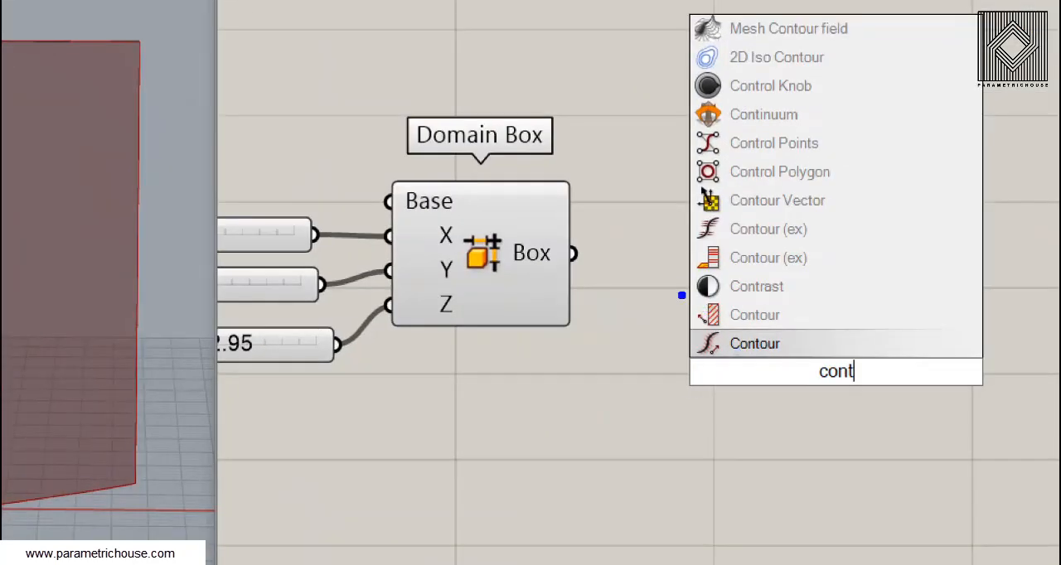
{"action": "left_click_drag", "start_coordinate": [752, 330], "coordinate": [824, 349], "text": "ctrl"}
{"action": "key", "text": "Escape"}
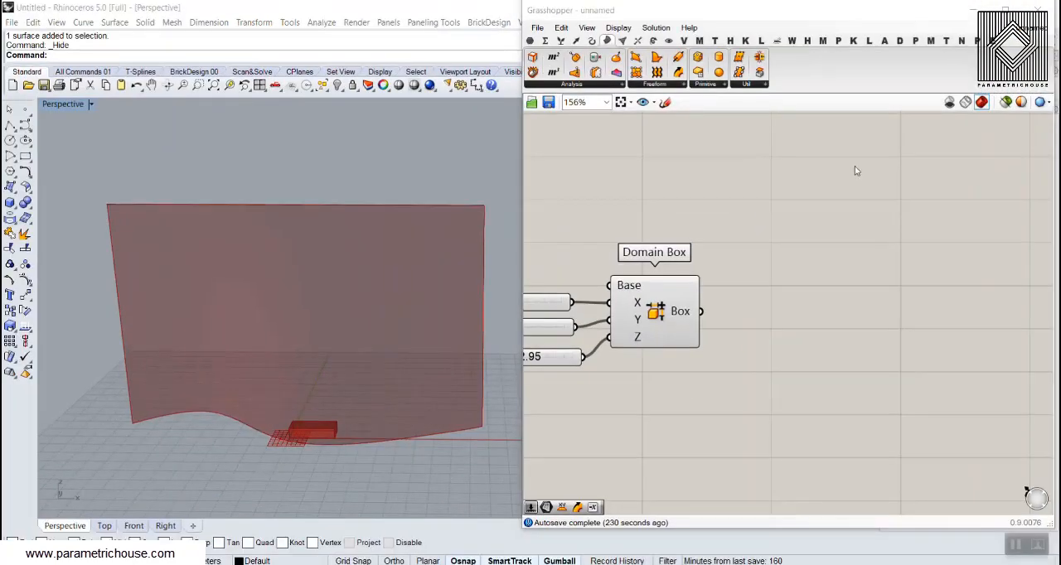
Add a Contour component from the mathematical intersection tools and place it beside the Surface parameter, above the Domain Box
{"action": "left_click", "coordinate": [609, 42]}
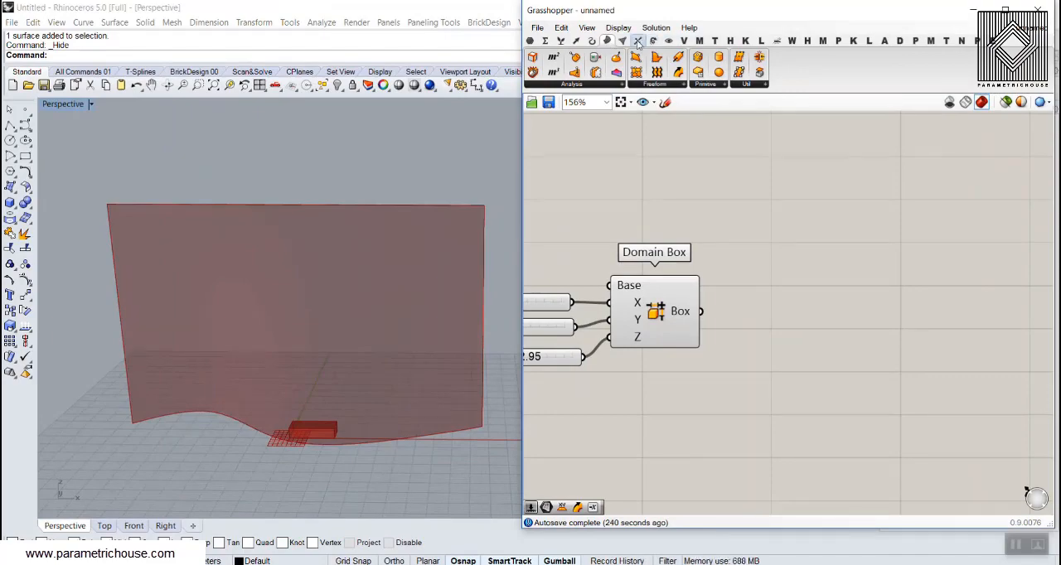
{"action": "left_click", "coordinate": [638, 41]}
{"action": "left_click", "coordinate": [582, 85]}
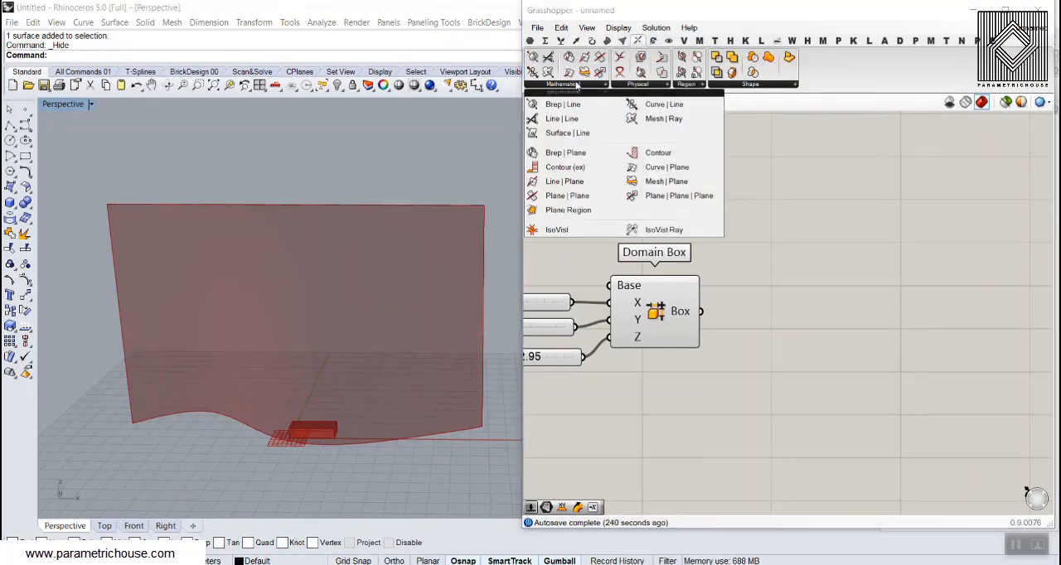
{"action": "left_click_drag", "start_coordinate": [666, 193], "coordinate": [804, 255], "text": "ctrl"}
{"action": "key", "text": "Escape"}
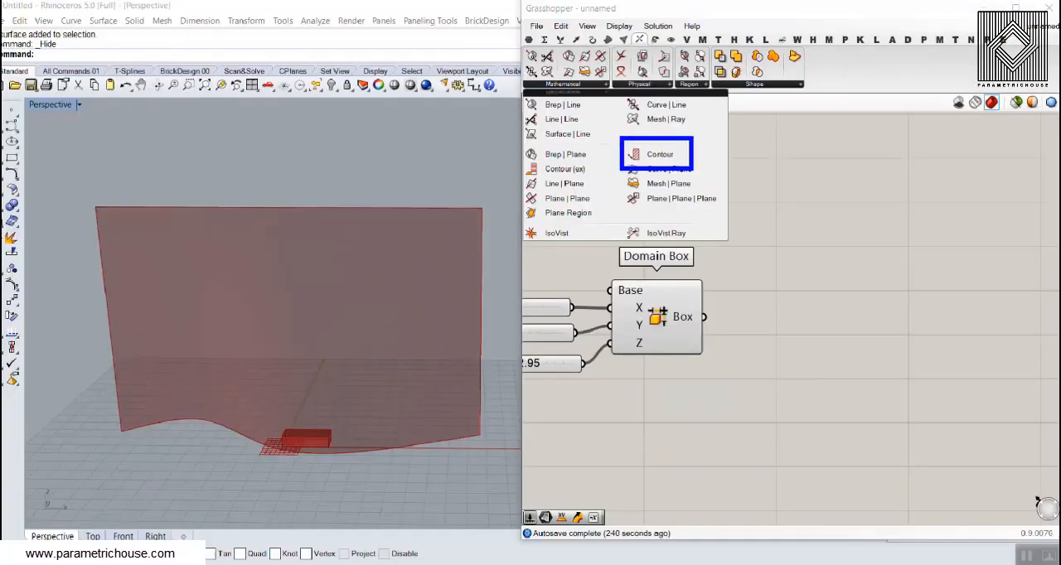
{"action": "left_click", "coordinate": [575, 85]}
{"action": "left_click", "coordinate": [661, 151]}
{"action": "left_click", "coordinate": [903, 383]}
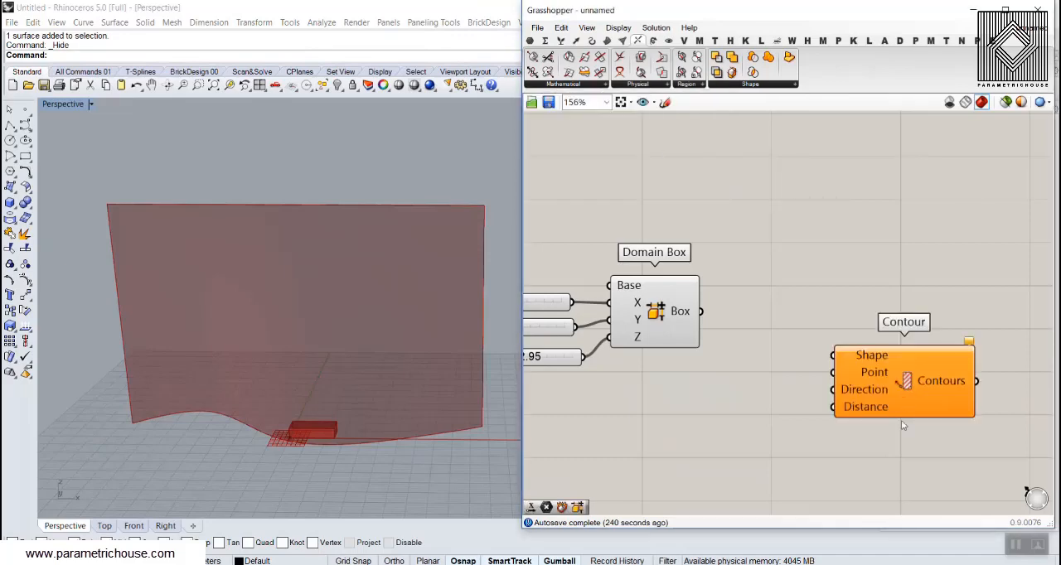
{"action": "right_click_drag", "start_coordinate": [890, 417], "coordinate": [712, 295]}
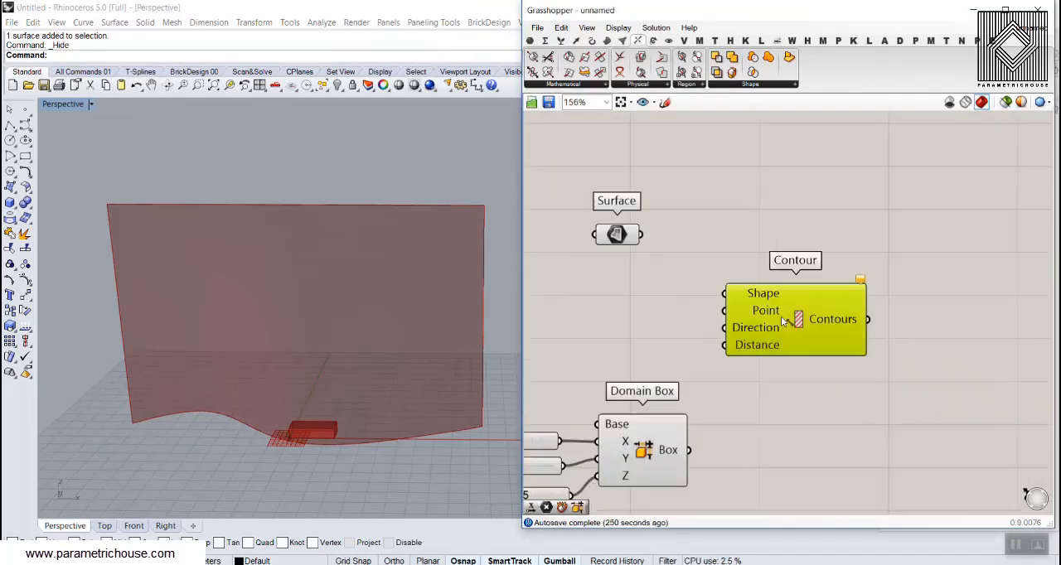
Connect the Surface parameter to the Contour's Shape input and shift the Contour component slightly upward
{"action": "scroll", "coordinate": [632, 277], "scroll_direction": "up", "scroll_amount": 2}
{"action": "left_click_drag", "start_coordinate": [644, 225], "coordinate": [748, 302]}
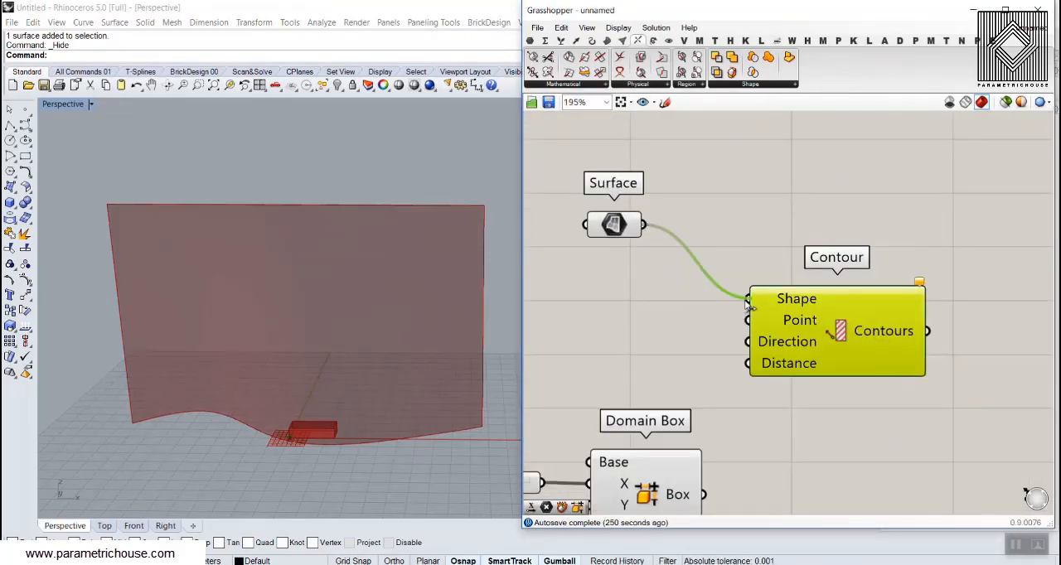
{"action": "left_click", "coordinate": [679, 337]}
{"action": "left_click_drag", "start_coordinate": [776, 334], "coordinate": [782, 316]}
{"action": "left_click", "coordinate": [662, 351]}
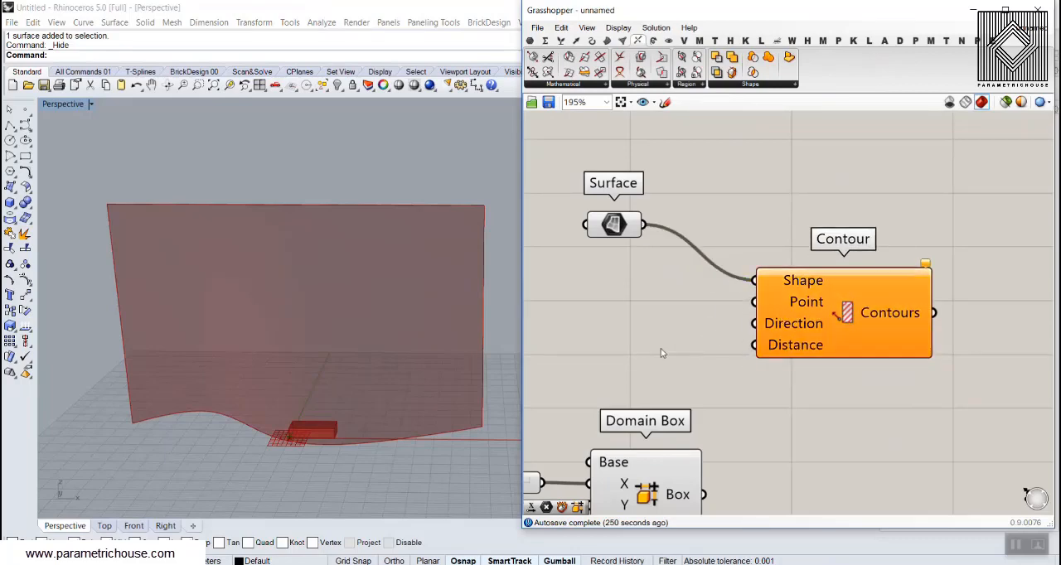
Extract a Point parameter from the Contour's Point input and assign it the Rhino origin by entering 0
{"action": "right_click_drag", "start_coordinate": [330, 413], "coordinate": [305, 423]}
{"action": "scroll", "coordinate": [306, 427], "scroll_direction": "up", "scroll_amount": 5}
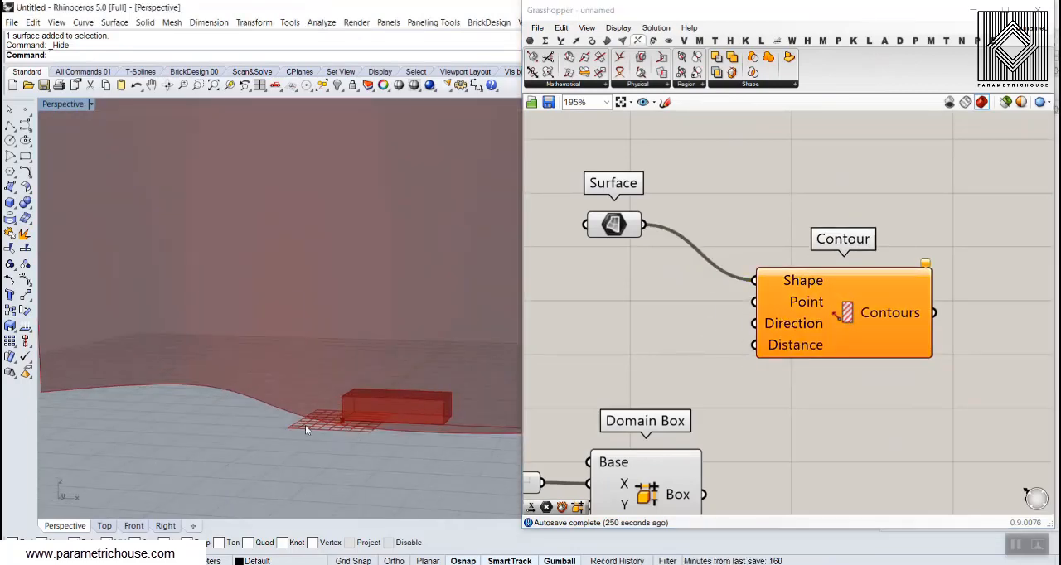
{"action": "right_click", "coordinate": [775, 302]}
{"action": "left_click", "coordinate": [833, 517]}
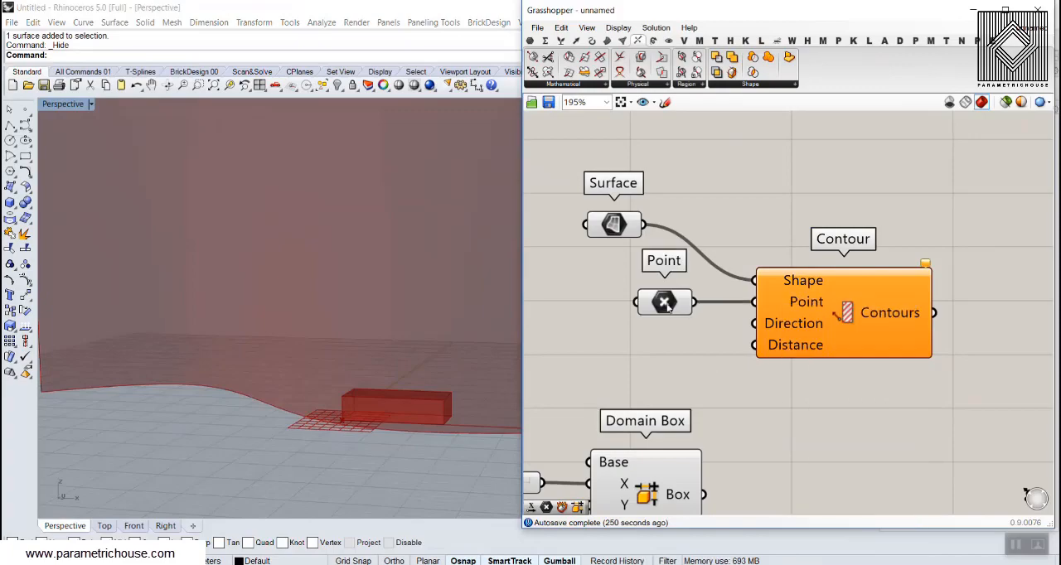
{"action": "right_click", "coordinate": [668, 305]}
{"action": "left_click", "coordinate": [711, 464]}
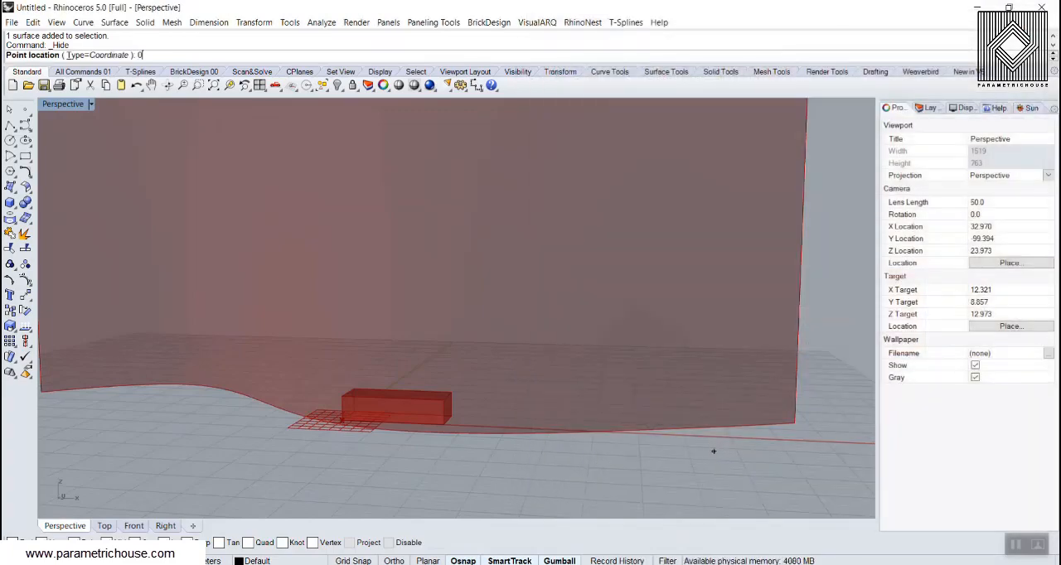
{"action": "type", "text": "0"}
{"action": "key", "text": "Return"}
{"action": "mouse_move", "coordinate": [668, 306]}
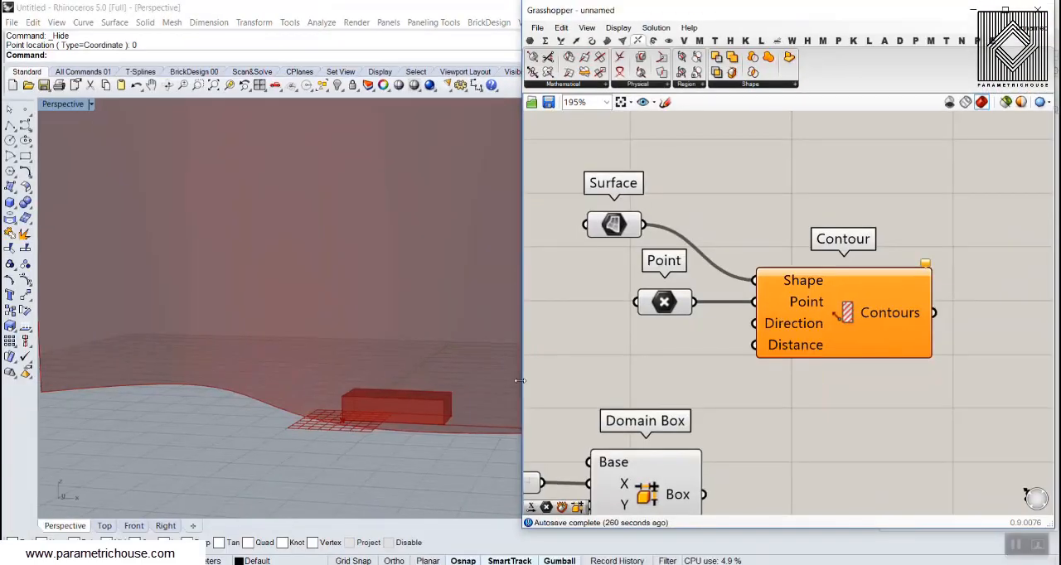
Move the Point parameter under the Surface parameter, and add a Unit Z vector connected to the Contour's Direction input
{"action": "left_click_drag", "start_coordinate": [652, 303], "coordinate": [593, 281]}
{"action": "double_click", "coordinate": [611, 322]}
{"action": "type", "text": "z"}
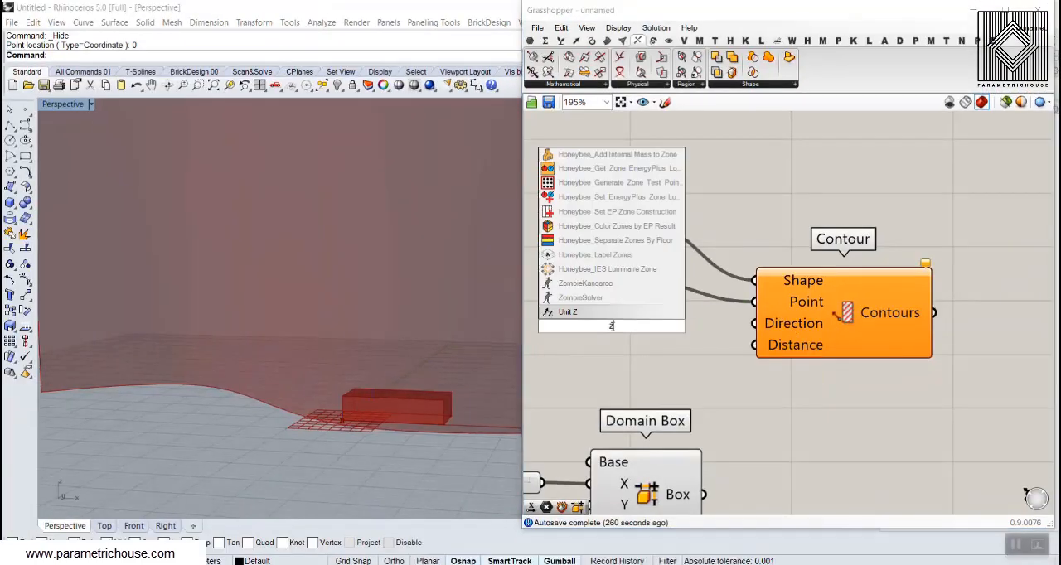
{"action": "left_click", "coordinate": [605, 311]}
{"action": "left_click_drag", "start_coordinate": [698, 326], "coordinate": [750, 325]}
{"action": "right_click_drag", "start_coordinate": [691, 372], "coordinate": [671, 338]}
Connect the brick's Z height slider to the Contour's Distance input and inspect the contours on the wall surface
{"action": "scroll", "coordinate": [670, 338], "scroll_direction": "down", "scroll_amount": 2}
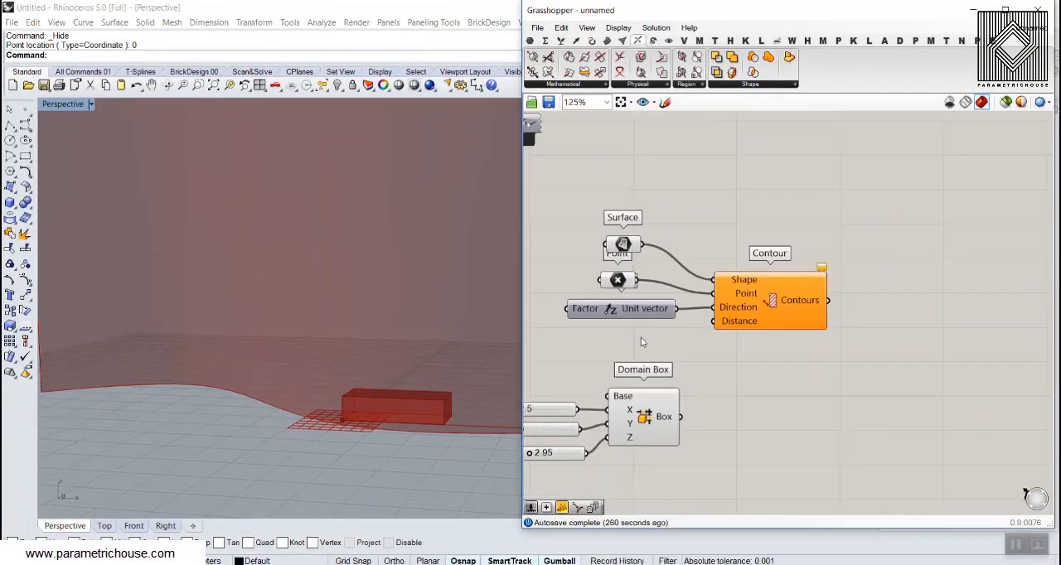
{"action": "right_click_drag", "start_coordinate": [404, 380], "coordinate": [366, 393]}
{"action": "scroll", "coordinate": [365, 393], "scroll_direction": "down", "scroll_amount": 2}
{"action": "right_click_drag", "start_coordinate": [734, 335], "coordinate": [835, 333]}
{"action": "scroll", "coordinate": [820, 340], "scroll_direction": "down", "scroll_amount": 1}
{"action": "scroll", "coordinate": [713, 428], "scroll_direction": "up", "scroll_amount": 2}
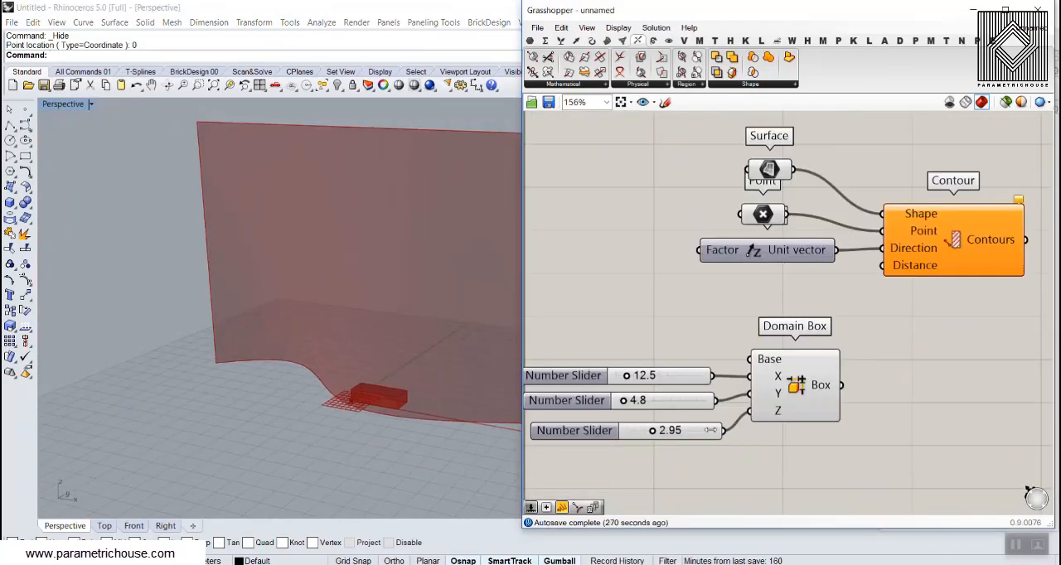
{"action": "left_click_drag", "start_coordinate": [726, 431], "coordinate": [883, 266]}
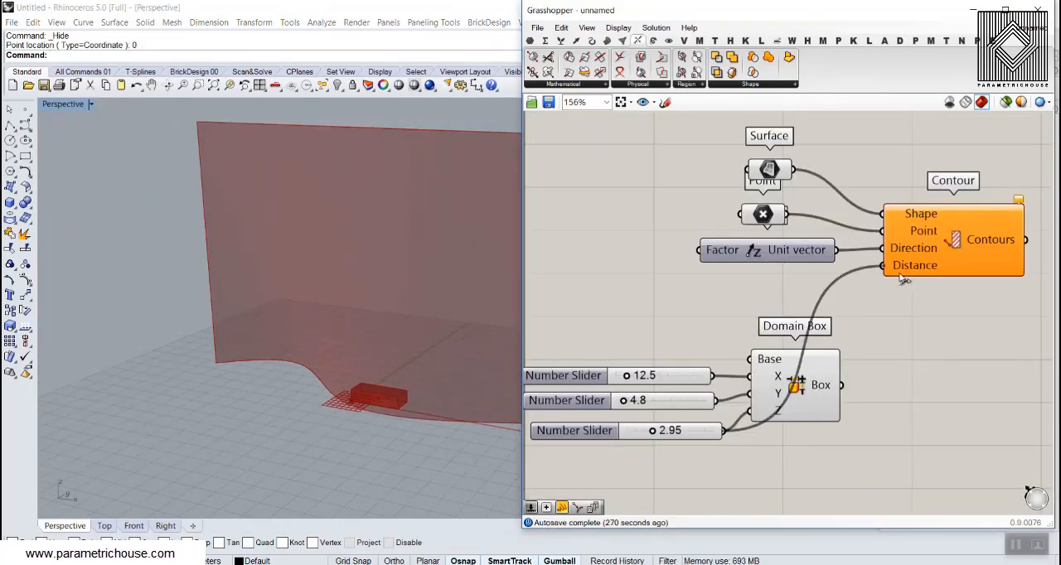
{"action": "left_click", "coordinate": [953, 245]}
{"action": "right_click_drag", "start_coordinate": [331, 356], "coordinate": [276, 358]}
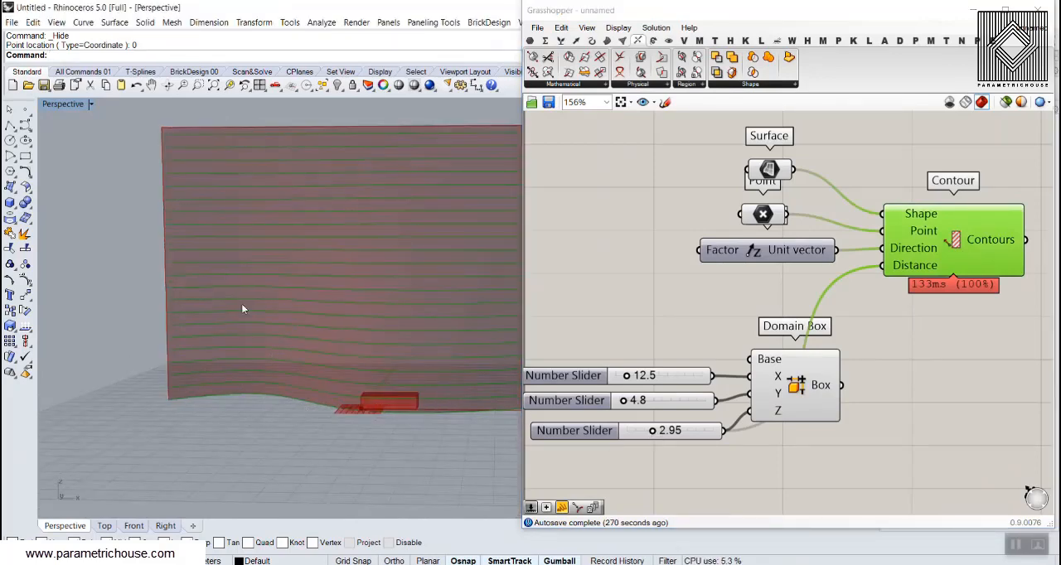
{"action": "scroll", "coordinate": [287, 324], "scroll_direction": "down", "scroll_amount": 3}
{"action": "right_click_drag", "start_coordinate": [287, 323], "coordinate": [261, 360]}
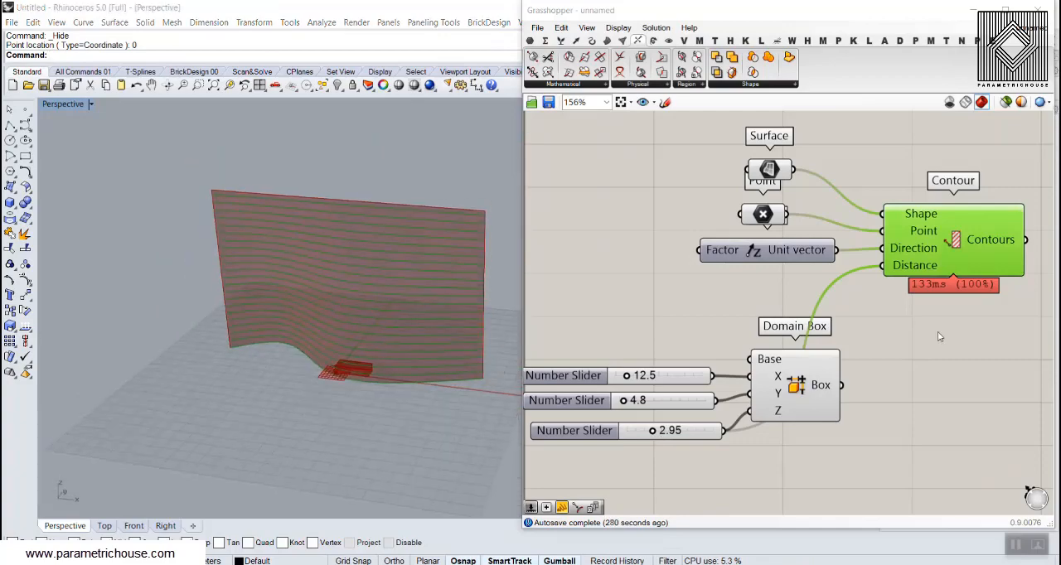
Place a Curve parameter on the canvas just right of the Contour component's output
{"action": "left_click", "coordinate": [938, 333]}
{"action": "right_click_drag", "start_coordinate": [907, 326], "coordinate": [754, 328]}
{"action": "scroll", "coordinate": [753, 329], "scroll_direction": "down", "scroll_amount": 2}
{"action": "left_click_drag", "start_coordinate": [790, 280], "coordinate": [816, 277]}
{"action": "left_click", "coordinate": [865, 320]}
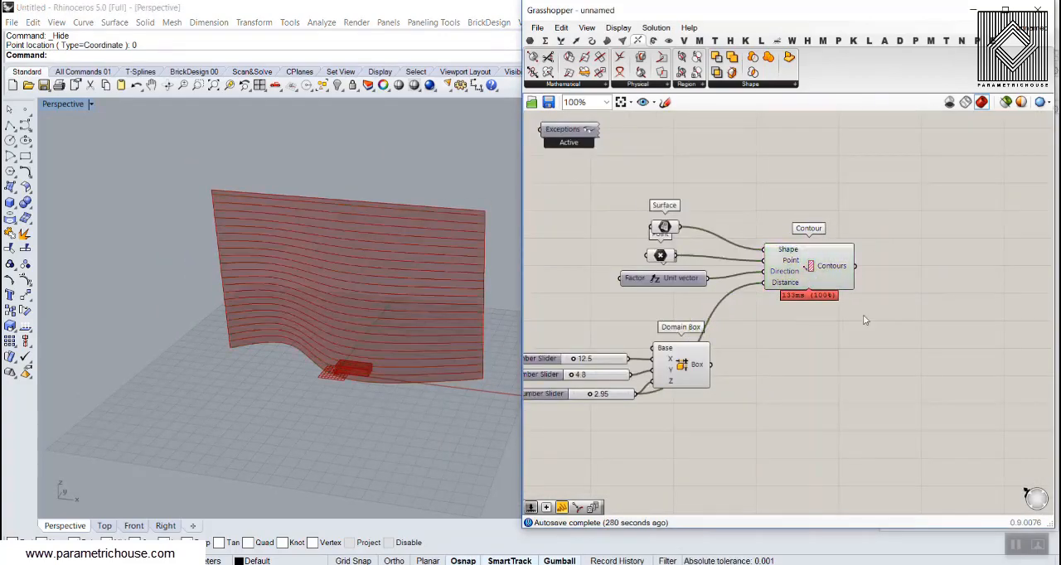
{"action": "scroll", "coordinate": [844, 267], "scroll_direction": "up", "scroll_amount": 3}
{"action": "right_click_drag", "start_coordinate": [844, 267], "coordinate": [680, 309]}
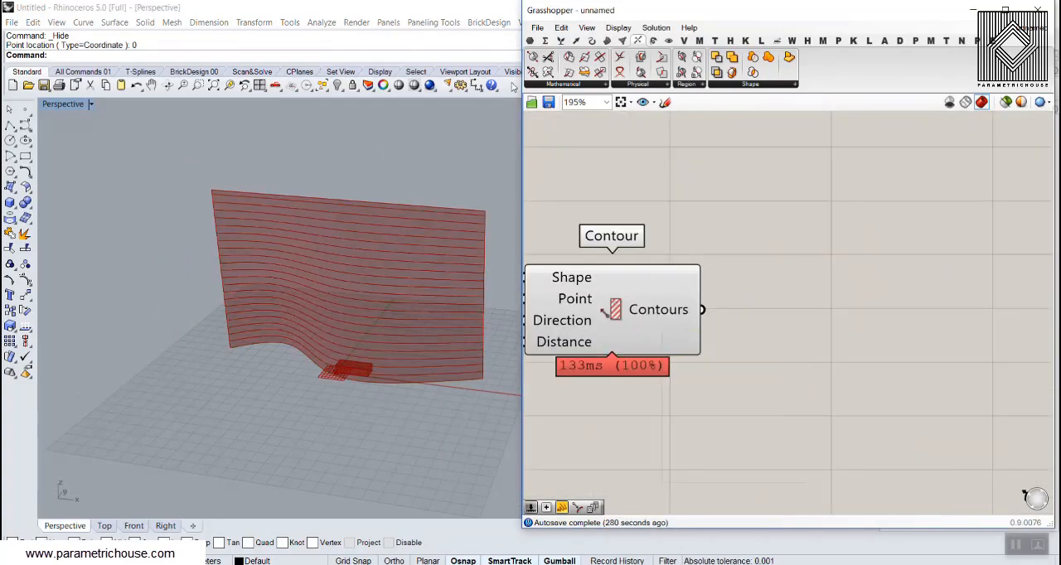
{"action": "left_click", "coordinate": [530, 41]}
{"action": "left_click", "coordinate": [569, 58]}
{"action": "left_click", "coordinate": [769, 309]}
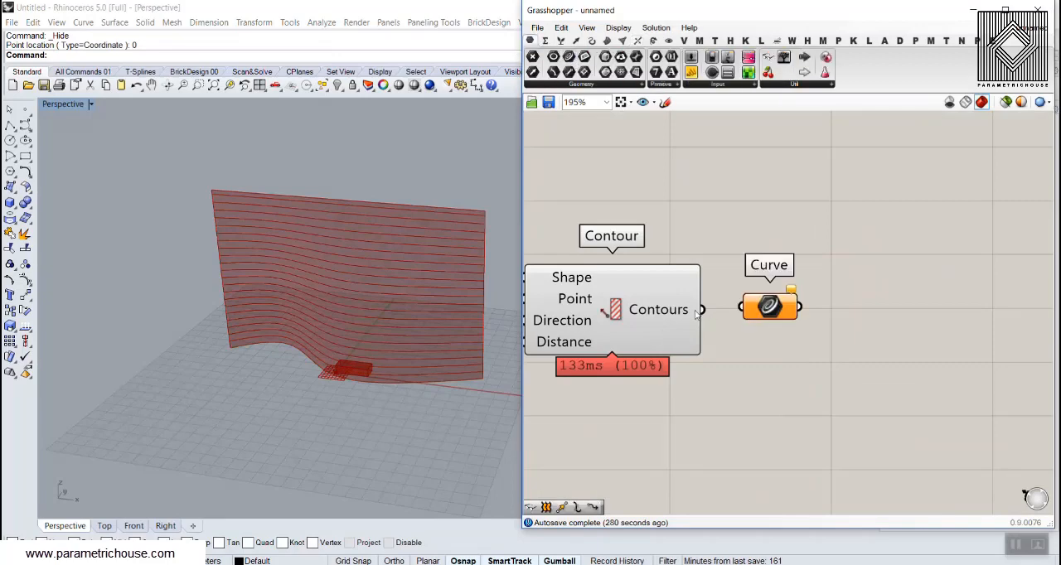
Connect the Contour's Contours output to the Curve parameter, move the parameter further right, and flatten the Contours output
{"action": "left_click_drag", "start_coordinate": [701, 310], "coordinate": [744, 310]}
{"action": "left_click_drag", "start_coordinate": [761, 309], "coordinate": [793, 310]}
{"action": "right_click", "coordinate": [668, 311]}
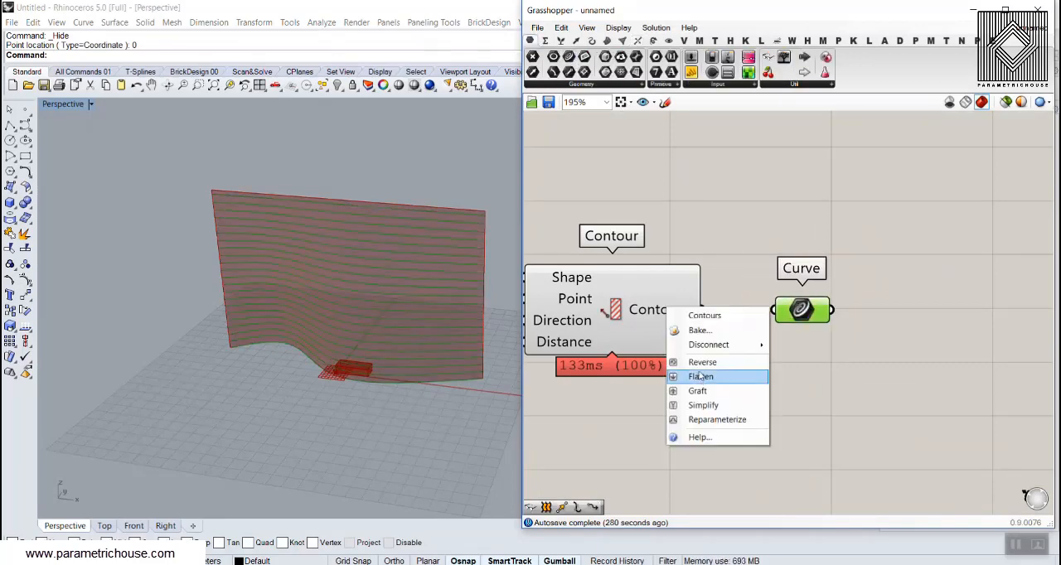
{"action": "left_click", "coordinate": [701, 377]}
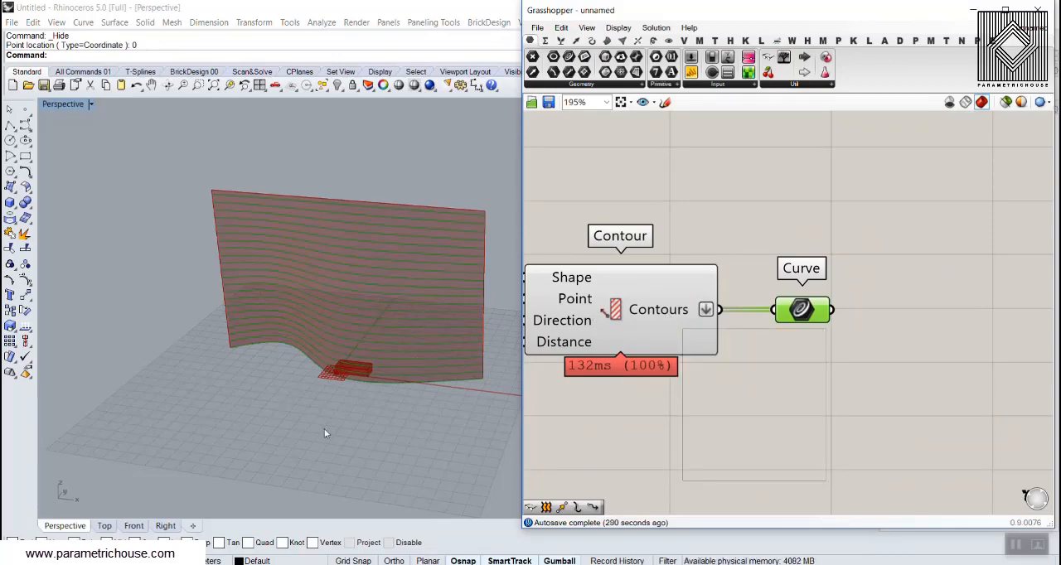
Examine the contour curves on the wall surface from the upper edge down to the base
{"action": "left_click", "coordinate": [376, 287]}
{"action": "right_click_drag", "start_coordinate": [376, 287], "coordinate": [278, 193]}
{"action": "scroll", "coordinate": [137, 216], "scroll_direction": "up", "scroll_amount": 8}
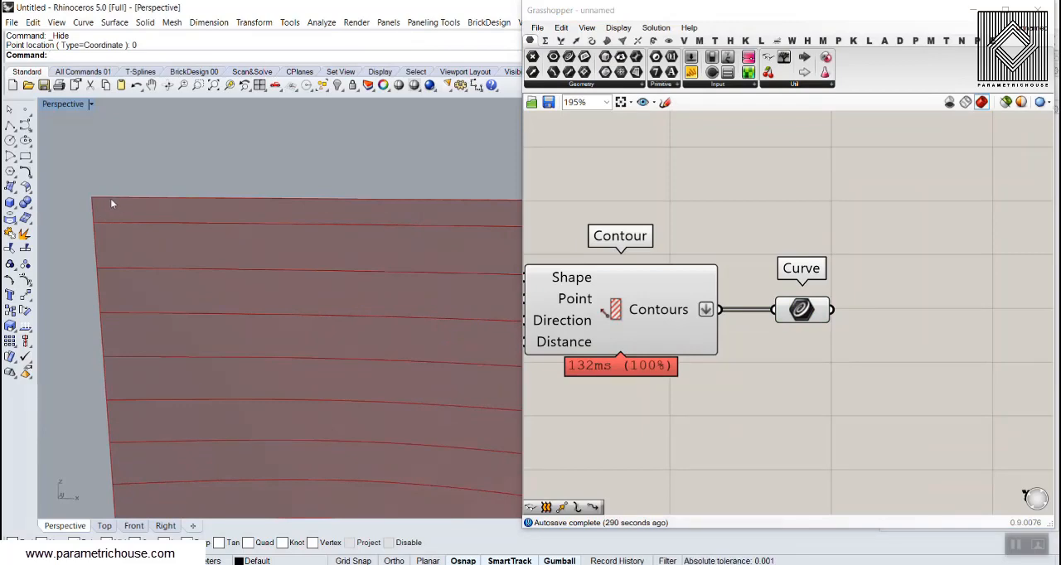
{"action": "scroll", "coordinate": [173, 253], "scroll_direction": "down", "scroll_amount": 8}
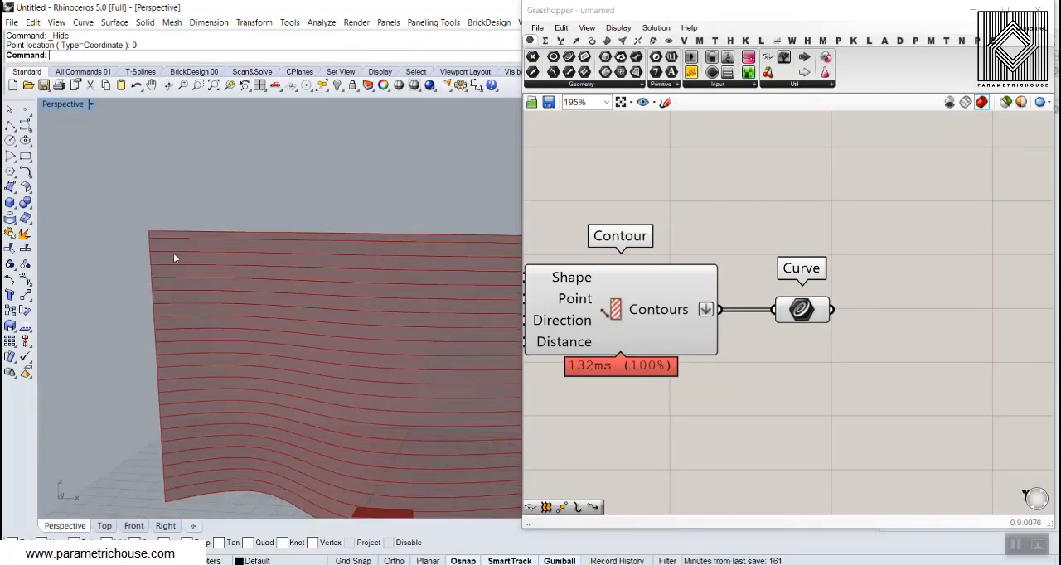
{"action": "scroll", "coordinate": [183, 260], "scroll_direction": "up", "scroll_amount": 3}
{"action": "right_click_drag", "start_coordinate": [819, 374], "coordinate": [713, 370]}
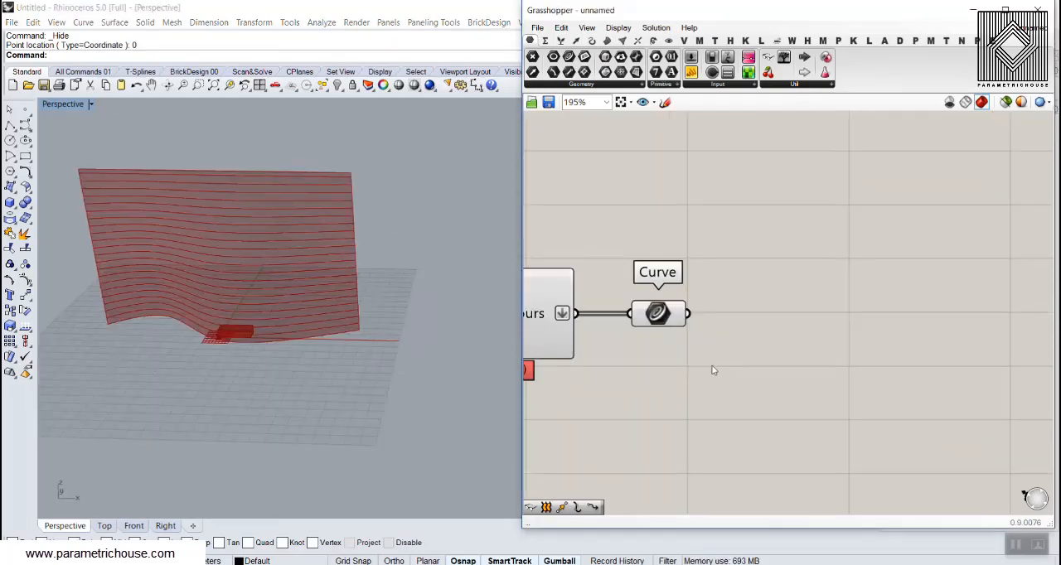
{"action": "scroll", "coordinate": [108, 344], "scroll_direction": "up", "scroll_amount": 8}
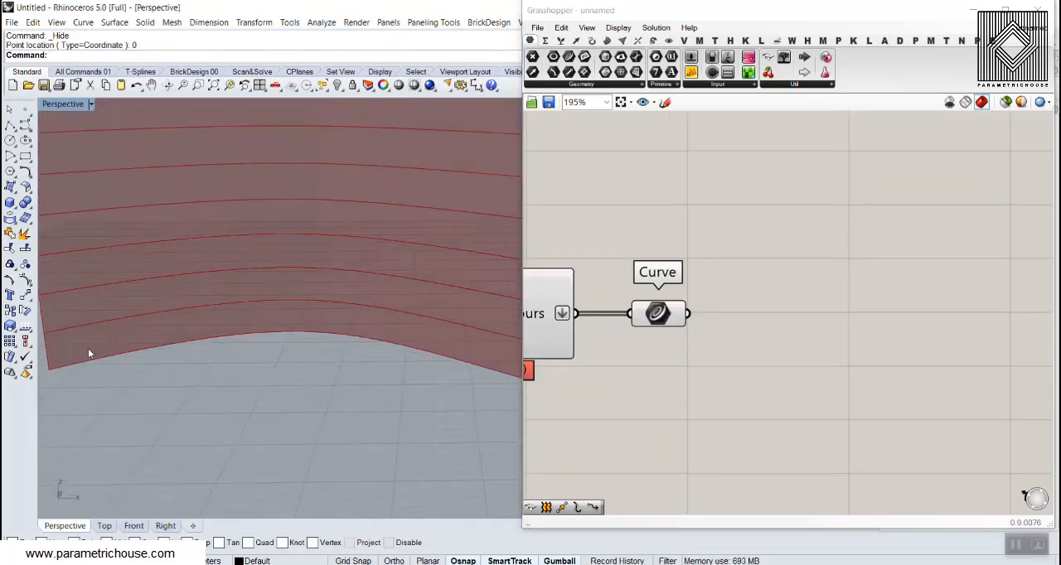
Switch to the "final" Grasshopper definition and examine how the bricks of alternate rows are staggered
{"action": "left_click", "coordinate": [1031, 28]}
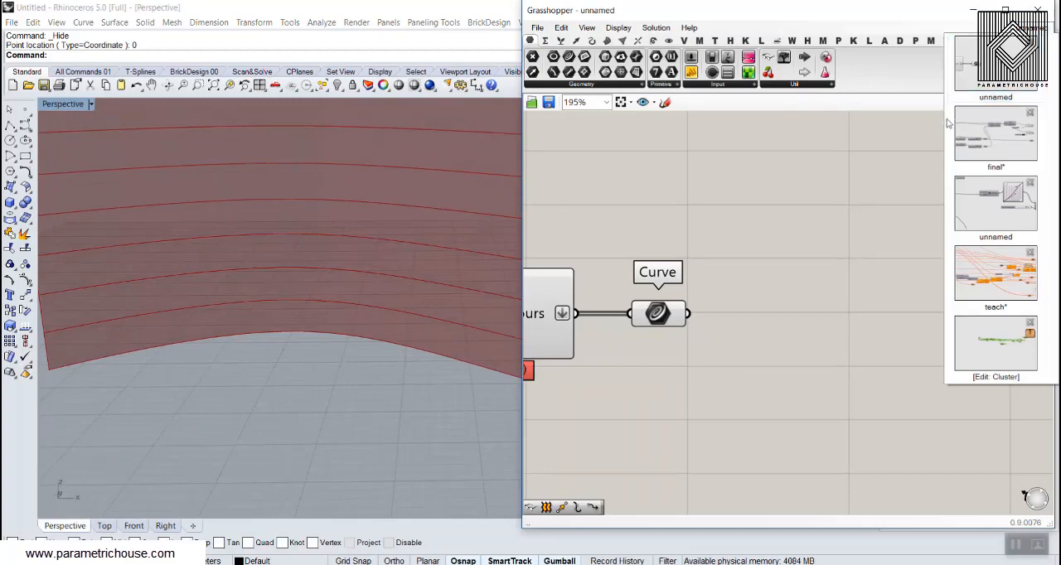
{"action": "left_click", "coordinate": [993, 139]}
{"action": "right_click_drag", "start_coordinate": [357, 216], "coordinate": [332, 328]}
{"action": "scroll", "coordinate": [374, 301], "scroll_direction": "down", "scroll_amount": 10}
{"action": "scroll", "coordinate": [425, 289], "scroll_direction": "up", "scroll_amount": 8}
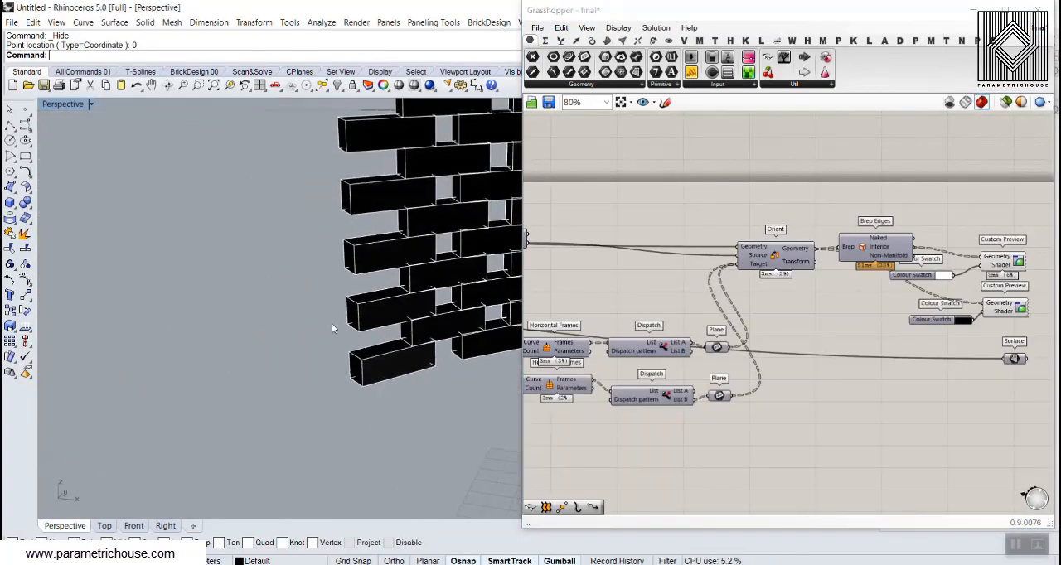
{"action": "scroll", "coordinate": [332, 324], "scroll_direction": "down", "scroll_amount": 6}
{"action": "scroll", "coordinate": [431, 339], "scroll_direction": "up", "scroll_amount": 9}
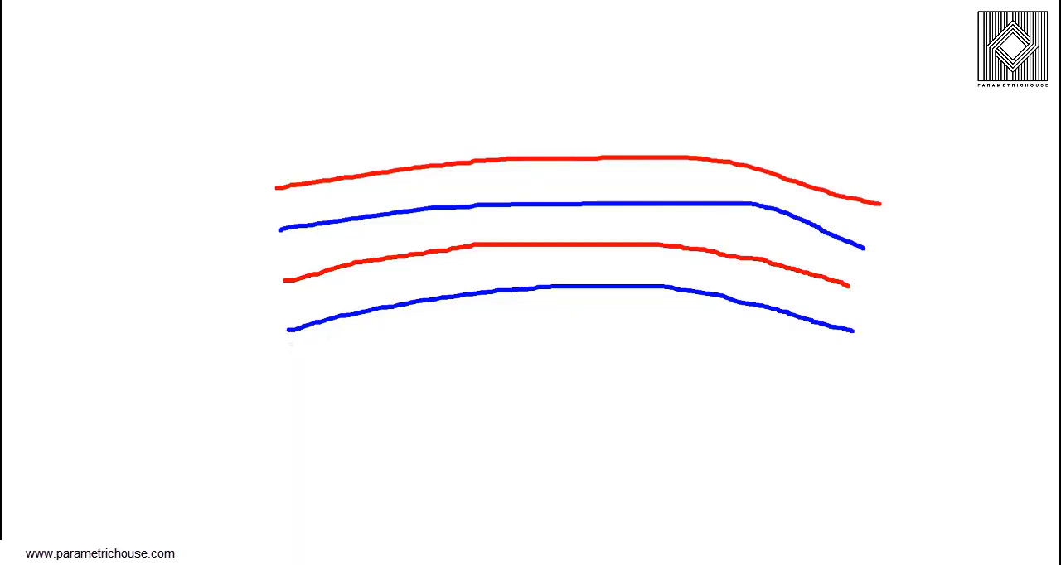
On the whiteboard sketch, draw four blue bricks along the lowest blue curve and three red bricks along the red curve above it
{"action": "mouse_move", "coordinate": [316, 305]}
{"action": "left_mouse_down"}
{"action": "mouse_move", "coordinate": [354, 328]}
{"action": "mouse_move", "coordinate": [302, 338]}
{"action": "mouse_move", "coordinate": [317, 306]}
{"action": "left_mouse_up"}
{"action": "mouse_move", "coordinate": [406, 290]}
{"action": "left_mouse_down"}
{"action": "mouse_move", "coordinate": [467, 304]}
{"action": "mouse_move", "coordinate": [410, 311]}
{"action": "mouse_move", "coordinate": [416, 292]}
{"action": "left_mouse_up"}
{"action": "mouse_move", "coordinate": [509, 276]}
{"action": "left_mouse_down"}
{"action": "mouse_move", "coordinate": [558, 276]}
{"action": "mouse_move", "coordinate": [560, 300]}
{"action": "mouse_move", "coordinate": [503, 282]}
{"action": "left_mouse_up"}
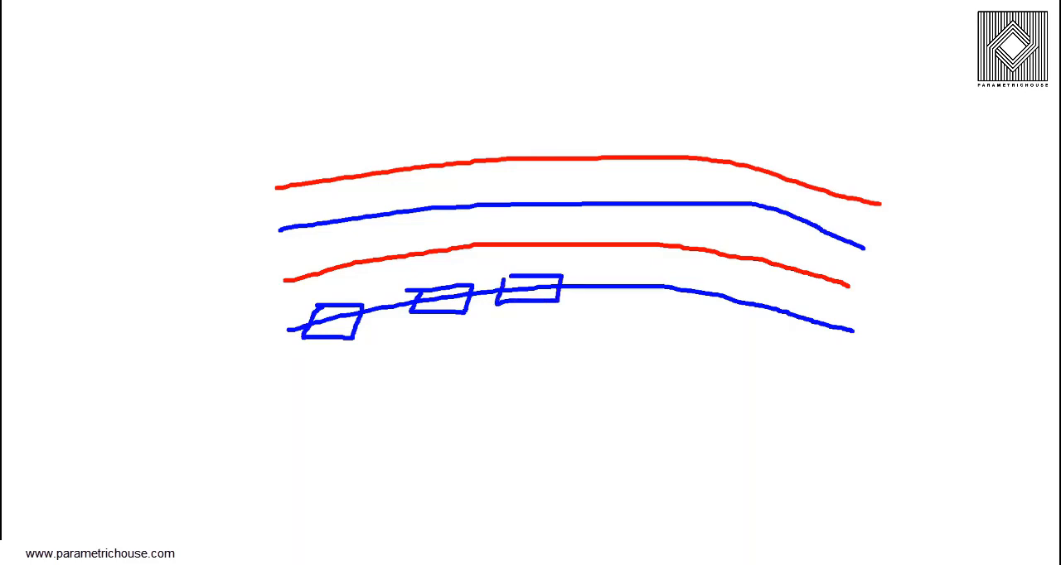
{"action": "mouse_move", "coordinate": [590, 272]}
{"action": "left_mouse_down"}
{"action": "mouse_move", "coordinate": [641, 309]}
{"action": "mouse_move", "coordinate": [590, 272]}
{"action": "left_mouse_up"}
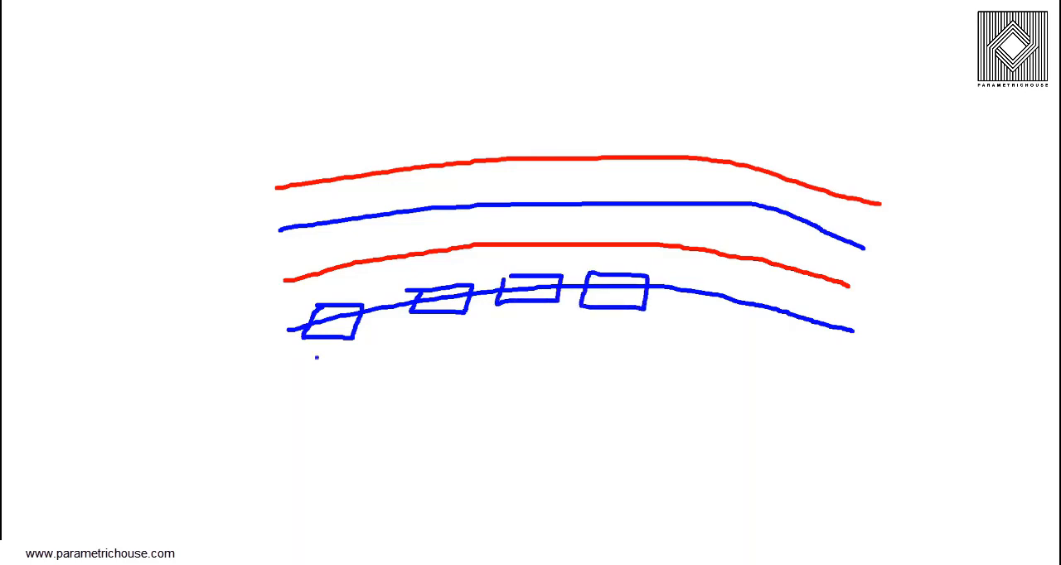
{"action": "mouse_move", "coordinate": [292, 262]}
{"action": "left_mouse_down"}
{"action": "mouse_move", "coordinate": [338, 260]}
{"action": "mouse_move", "coordinate": [343, 276]}
{"action": "mouse_move", "coordinate": [295, 286]}
{"action": "left_mouse_up"}
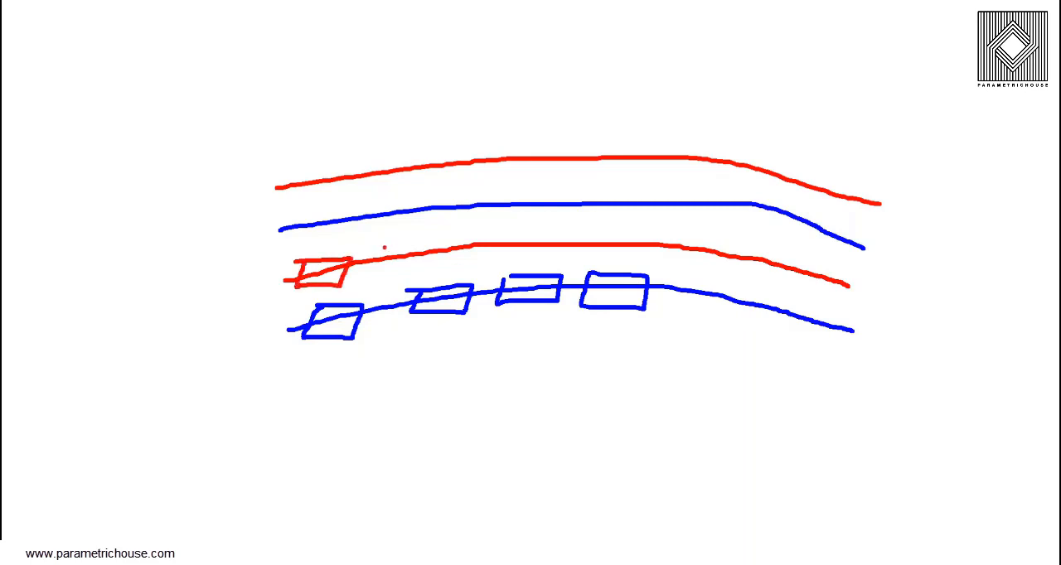
{"action": "mouse_move", "coordinate": [384, 247]}
{"action": "left_mouse_down"}
{"action": "mouse_move", "coordinate": [432, 247]}
{"action": "mouse_move", "coordinate": [377, 270]}
{"action": "left_mouse_up"}
{"action": "mouse_move", "coordinate": [478, 241]}
{"action": "left_mouse_down"}
{"action": "mouse_move", "coordinate": [521, 242]}
{"action": "mouse_move", "coordinate": [469, 258]}
{"action": "left_mouse_up"}
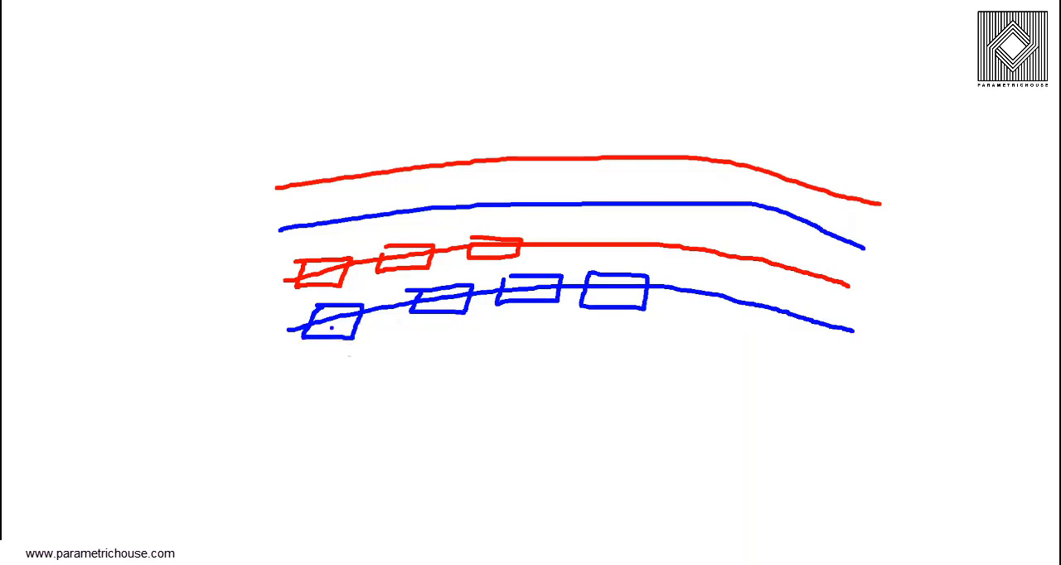
Add a fifth blue brick, tick the first, third and fifth blue bricks, and cross out the second and fourth
{"action": "mouse_move", "coordinate": [338, 324]}
{"action": "left_mouse_down"}
{"action": "mouse_move", "coordinate": [348, 338]}
{"action": "mouse_move", "coordinate": [329, 365]}
{"action": "mouse_move", "coordinate": [354, 335]}
{"action": "left_mouse_up"}
{"action": "key", "text": "ctrl+z"}
{"action": "left_click_drag", "start_coordinate": [516, 325], "coordinate": [547, 305]}
{"action": "left_click_drag", "start_coordinate": [690, 335], "coordinate": [735, 311]}
{"action": "mouse_move", "coordinate": [685, 280]}
{"action": "left_mouse_down"}
{"action": "mouse_move", "coordinate": [750, 308]}
{"action": "mouse_move", "coordinate": [675, 284]}
{"action": "mouse_move", "coordinate": [609, 303]}
{"action": "mouse_move", "coordinate": [643, 306]}
{"action": "left_mouse_up"}
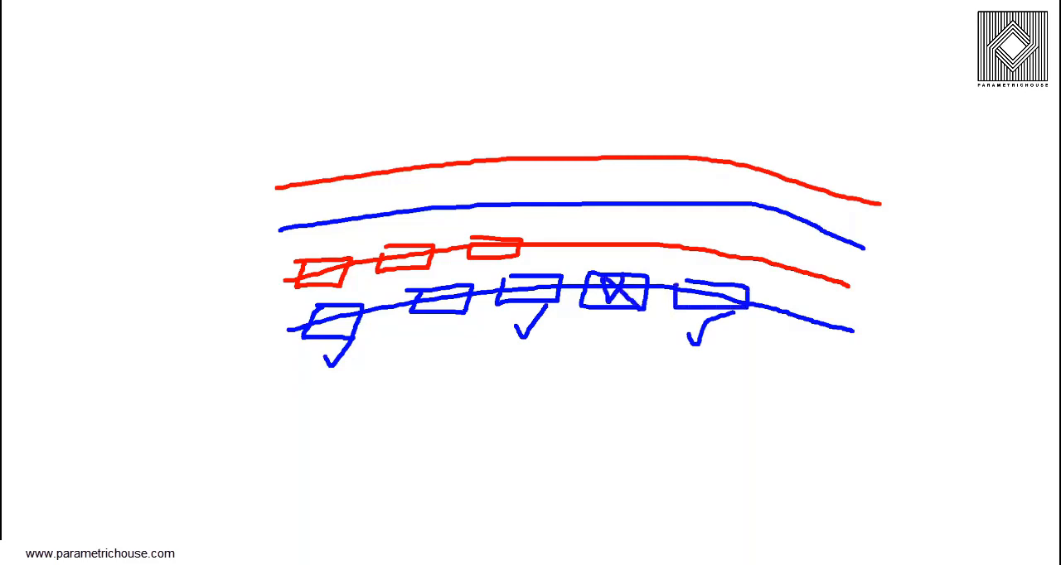
{"action": "left_click_drag", "start_coordinate": [447, 297], "coordinate": [428, 310]}
{"action": "left_click_drag", "start_coordinate": [441, 297], "coordinate": [469, 322]}
Cross out the first and third red bricks, add a fourth red brick, and tick the second and fourth
{"action": "left_click_drag", "start_coordinate": [331, 252], "coordinate": [313, 283]}
{"action": "left_click_drag", "start_coordinate": [322, 264], "coordinate": [353, 285]}
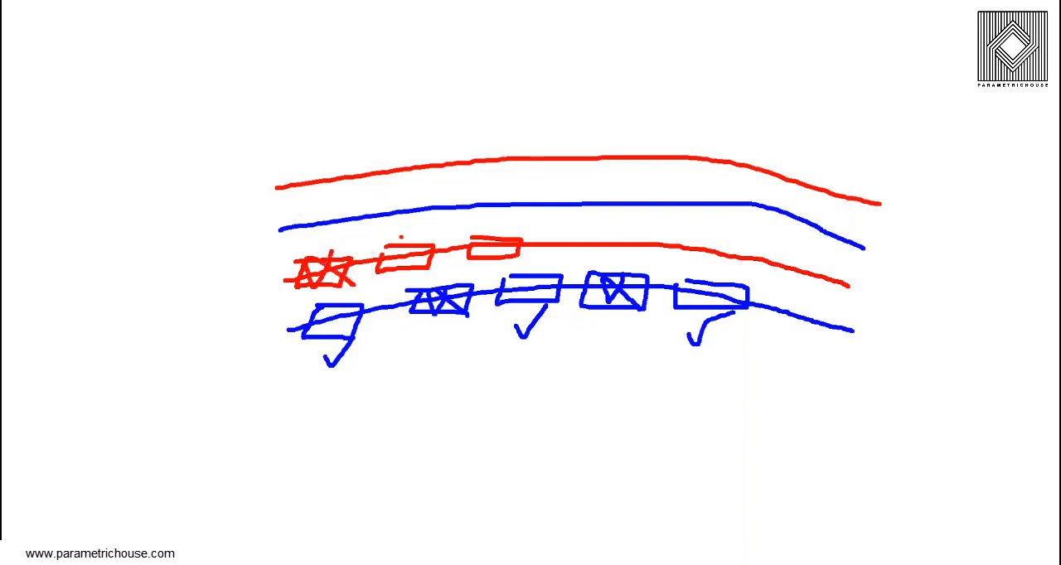
{"action": "left_click_drag", "start_coordinate": [400, 236], "coordinate": [426, 217]}
{"action": "left_click_drag", "start_coordinate": [489, 229], "coordinate": [489, 260]}
{"action": "mouse_move", "coordinate": [477, 249]}
{"action": "left_mouse_down"}
{"action": "mouse_move", "coordinate": [595, 236]}
{"action": "mouse_move", "coordinate": [592, 262]}
{"action": "mouse_move", "coordinate": [537, 259]}
{"action": "left_mouse_up"}
{"action": "mouse_move", "coordinate": [539, 257]}
{"action": "left_mouse_down"}
{"action": "mouse_move", "coordinate": [545, 237]}
{"action": "mouse_move", "coordinate": [595, 207]}
{"action": "left_mouse_up"}
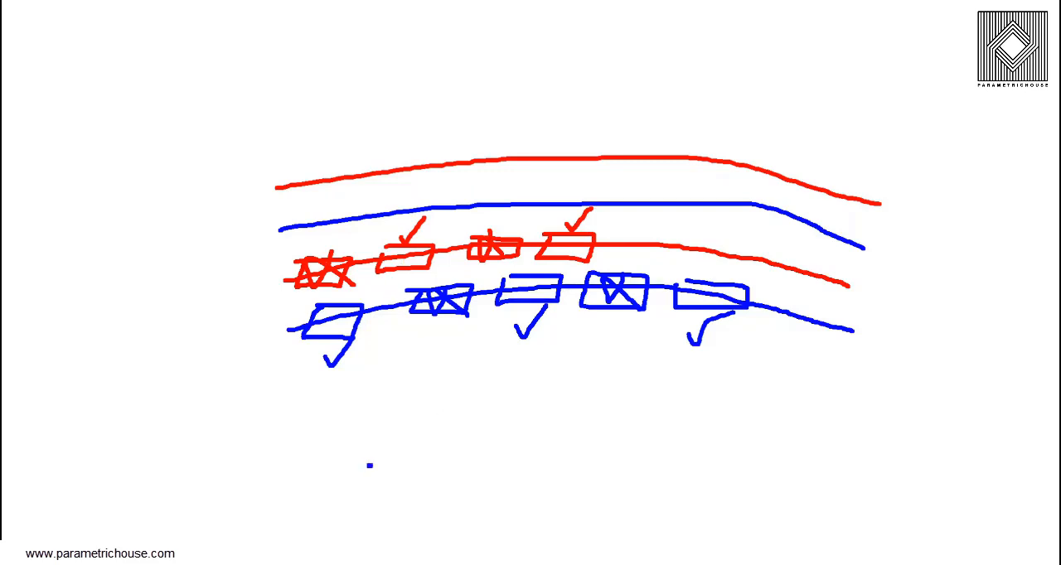
Draw two spaced blue rectangles below the curves, with two red rectangles in a staggered row directly above them
{"action": "left_click_drag", "start_coordinate": [369, 466], "coordinate": [453, 499]}
{"action": "left_click_drag", "start_coordinate": [494, 464], "coordinate": [584, 497]}
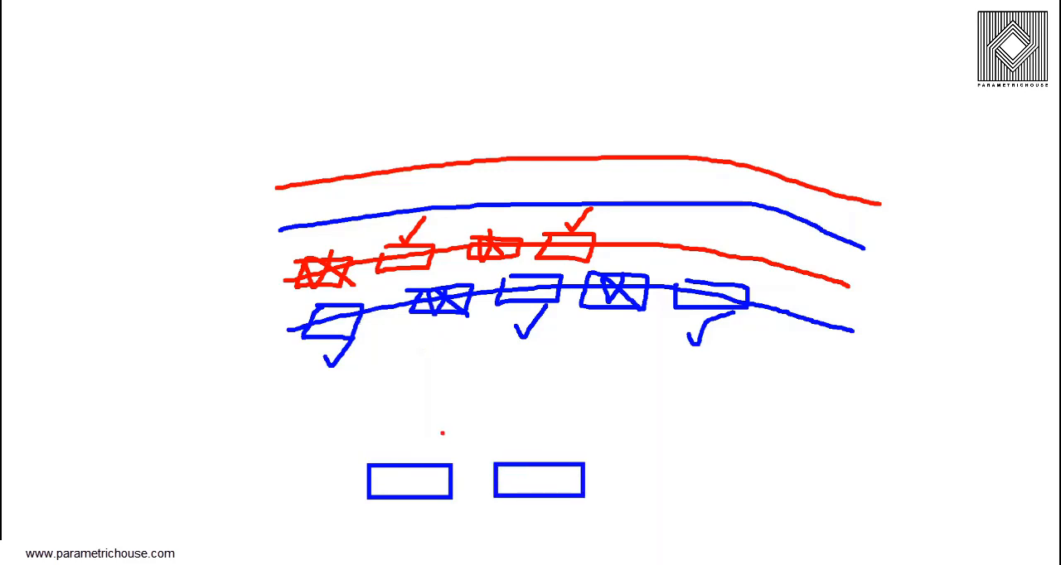
{"action": "left_click_drag", "start_coordinate": [431, 421], "coordinate": [515, 462]}
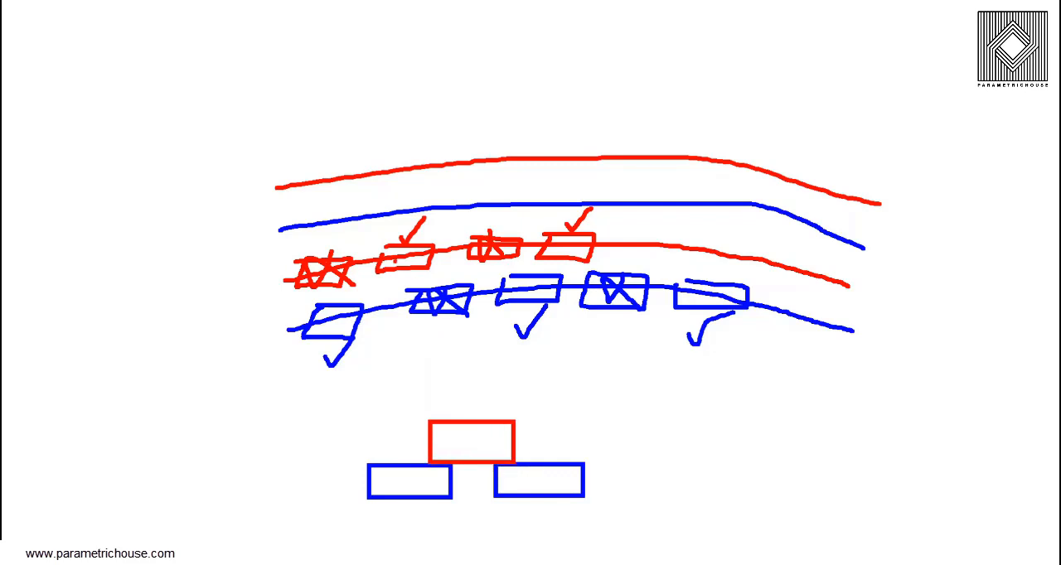
{"action": "left_click_drag", "start_coordinate": [565, 425], "coordinate": [647, 463]}
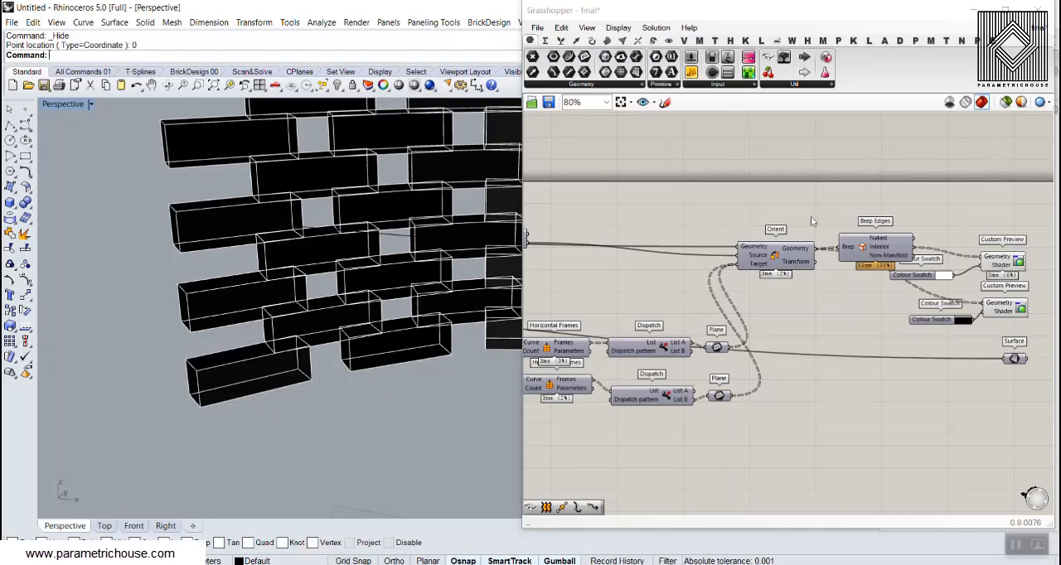
Switch back to the unnamed brick wall definition and add a Dispatch component with the Curve parameter connected to its List input
{"action": "left_click", "coordinate": [1039, 28]}
{"action": "left_click", "coordinate": [983, 147]}
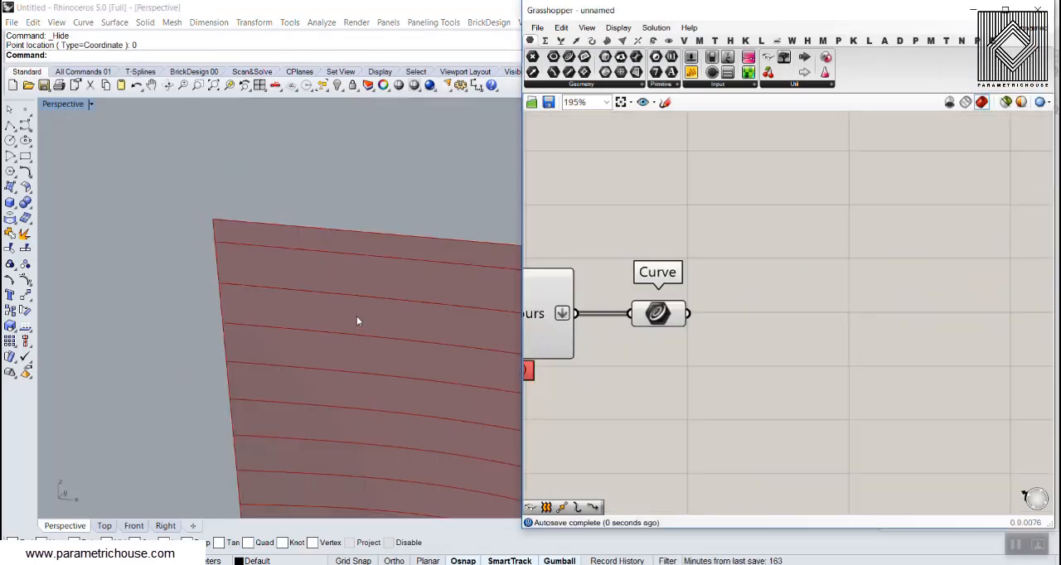
{"action": "right_click_drag", "start_coordinate": [635, 330], "coordinate": [677, 322]}
{"action": "double_click", "coordinate": [817, 349]}
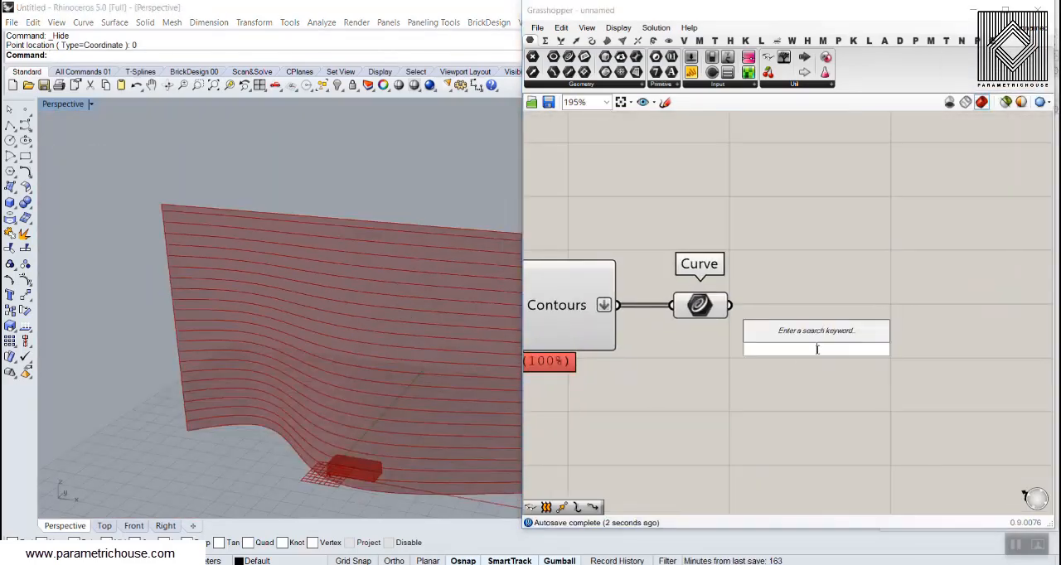
{"action": "type", "text": "dis"}
{"action": "left_click", "coordinate": [784, 337]}
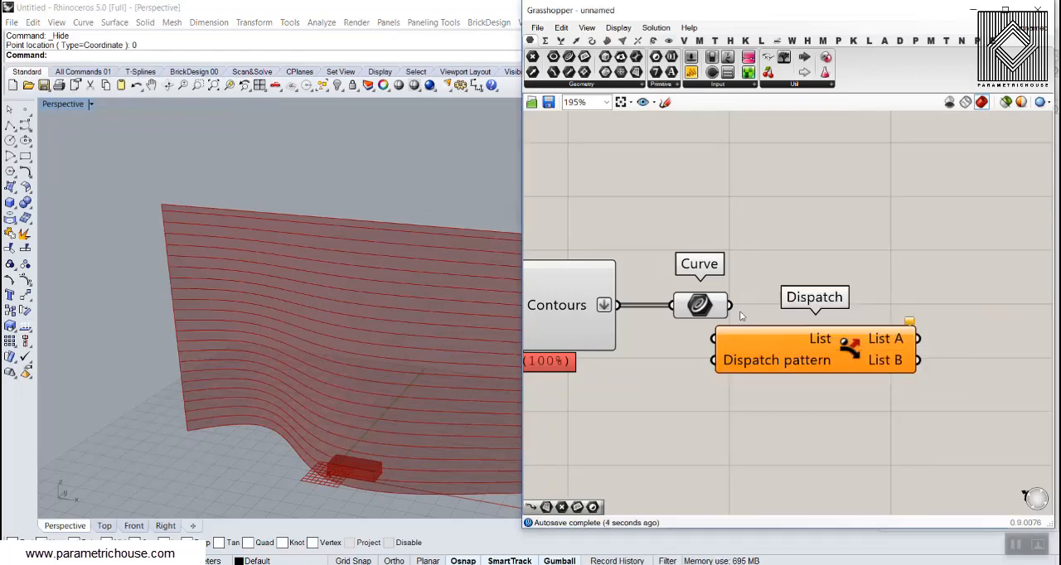
{"action": "left_click_drag", "start_coordinate": [731, 306], "coordinate": [715, 338]}
{"action": "right_click_drag", "start_coordinate": [799, 355], "coordinate": [709, 352]}
{"action": "left_click_drag", "start_coordinate": [712, 351], "coordinate": [863, 319]}
Turn off the previews of the Contour component and the Surface parameter
{"action": "scroll", "coordinate": [847, 308], "scroll_direction": "down", "scroll_amount": 5}
{"action": "left_click_drag", "start_coordinate": [777, 345], "coordinate": [651, 261]}
{"action": "right_click", "coordinate": [665, 230]}
{"action": "left_click", "coordinate": [726, 255]}
{"action": "left_click", "coordinate": [719, 240]}
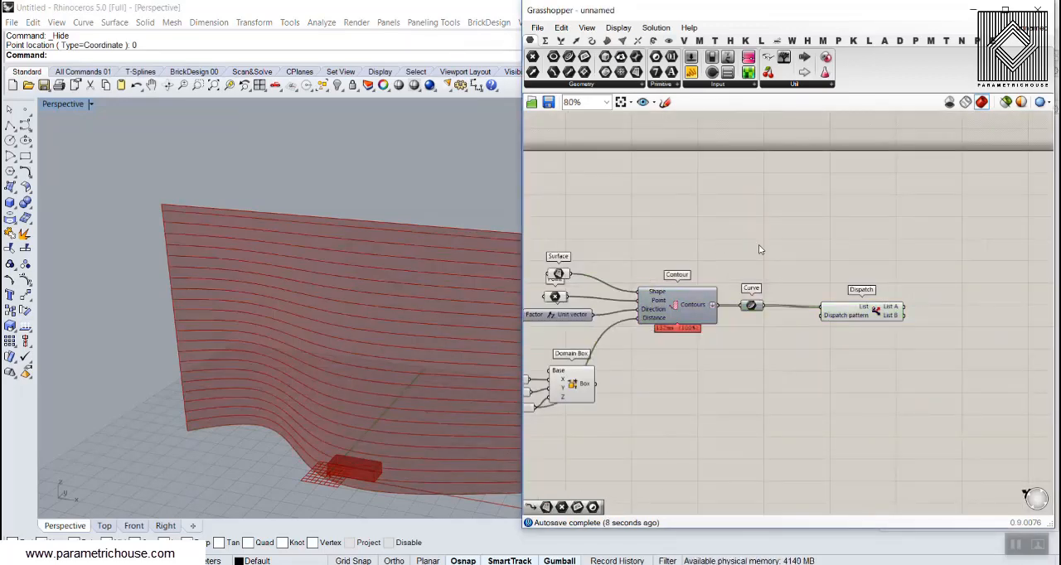
{"action": "scroll", "coordinate": [876, 282], "scroll_direction": "up", "scroll_amount": 4}
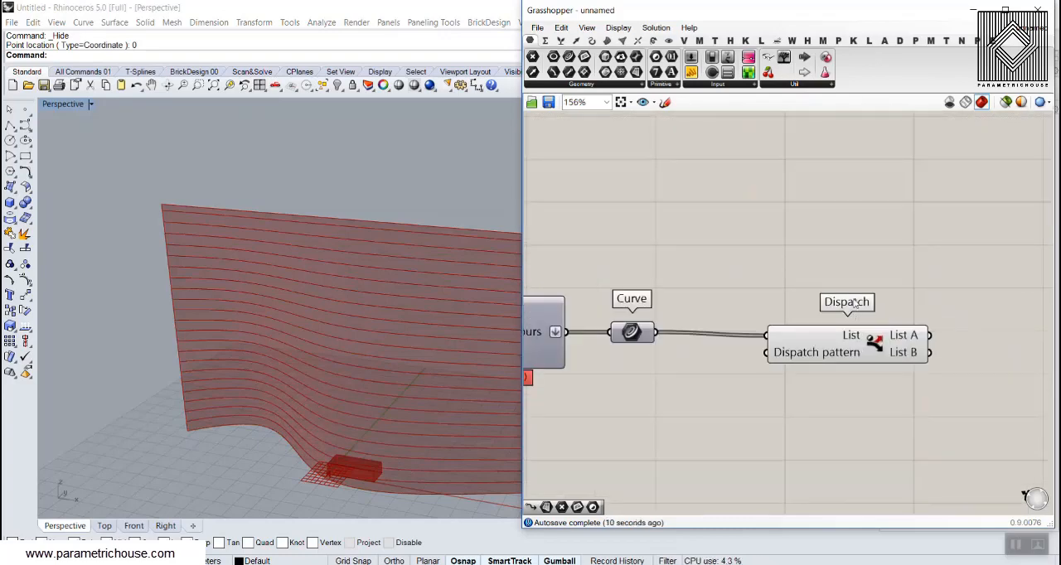
{"action": "scroll", "coordinate": [881, 309], "scroll_direction": "down", "scroll_amount": 4}
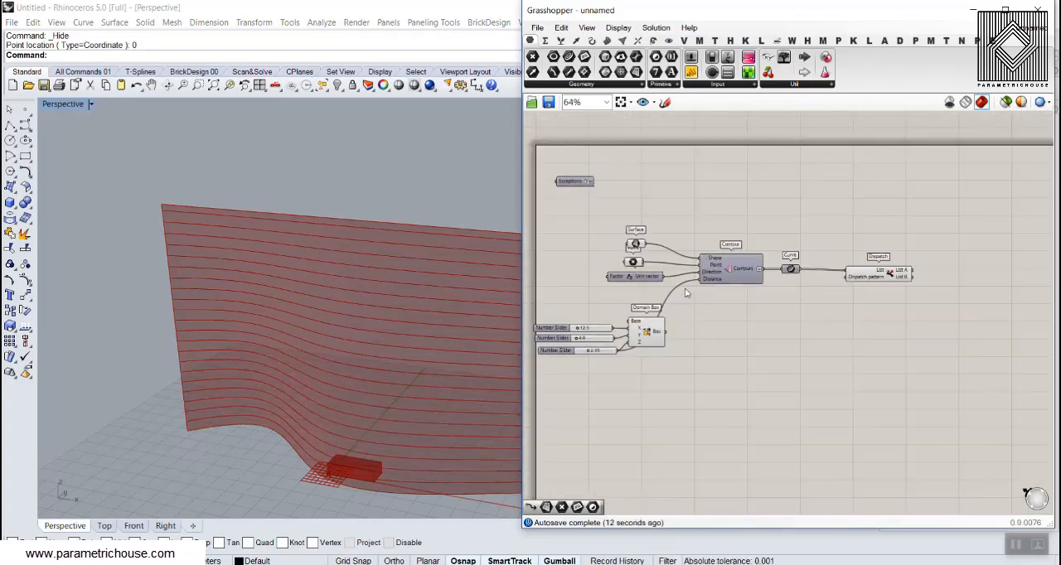
{"action": "right_click", "coordinate": [639, 247]}
{"action": "left_click", "coordinate": [667, 267]}
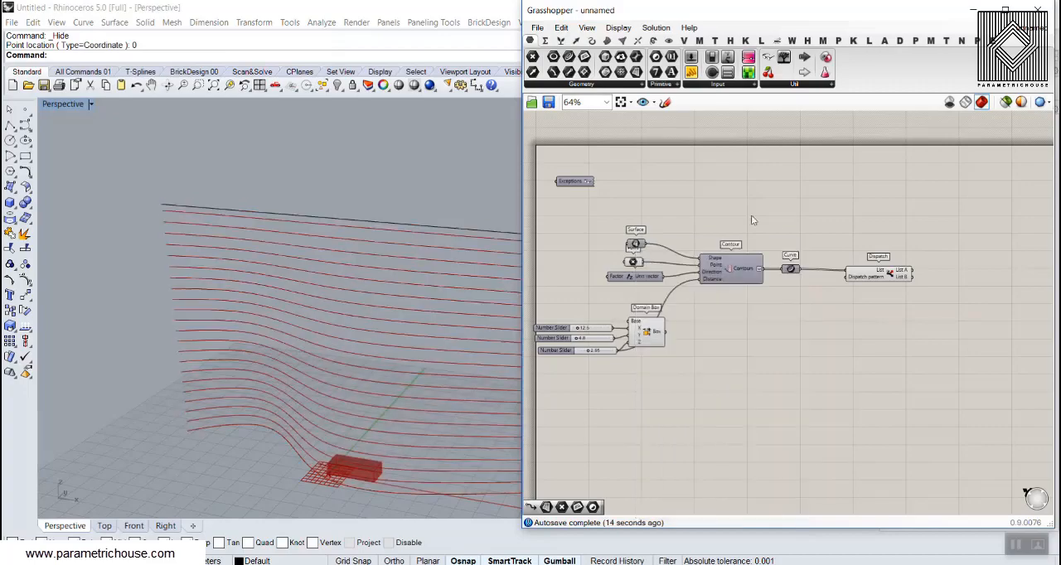
Add a Pipe component fed by Dispatch's List A to check which contour curves that list contains
{"action": "scroll", "coordinate": [746, 249], "scroll_direction": "up", "scroll_amount": 4}
{"action": "mouse_move", "coordinate": [783, 241]}
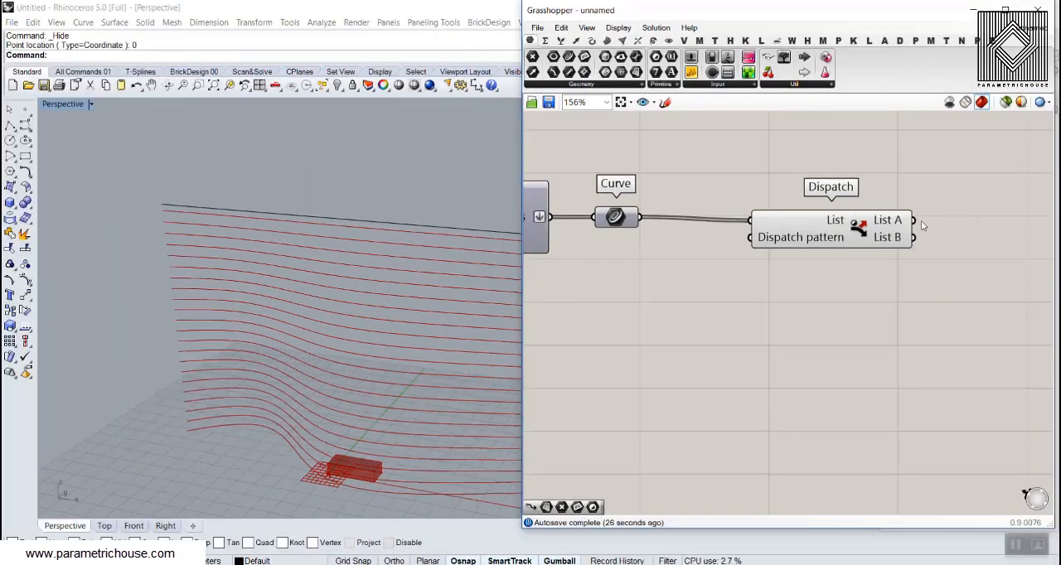
{"action": "right_click_drag", "start_coordinate": [921, 220], "coordinate": [842, 224]}
{"action": "left_click", "coordinate": [608, 41]}
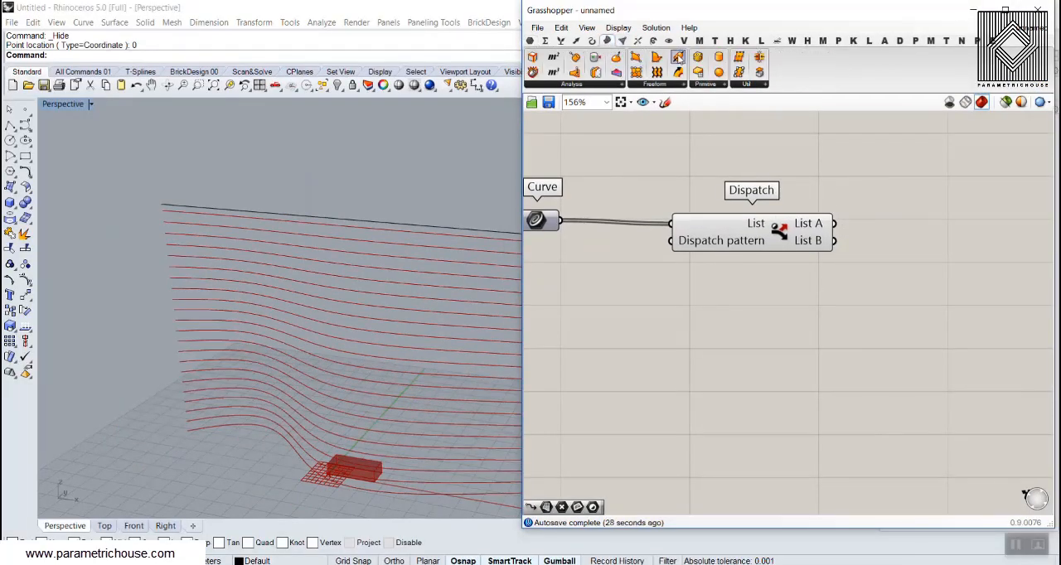
{"action": "left_click_drag", "start_coordinate": [678, 56], "coordinate": [945, 294]}
{"action": "left_click_drag", "start_coordinate": [834, 223], "coordinate": [971, 214]}
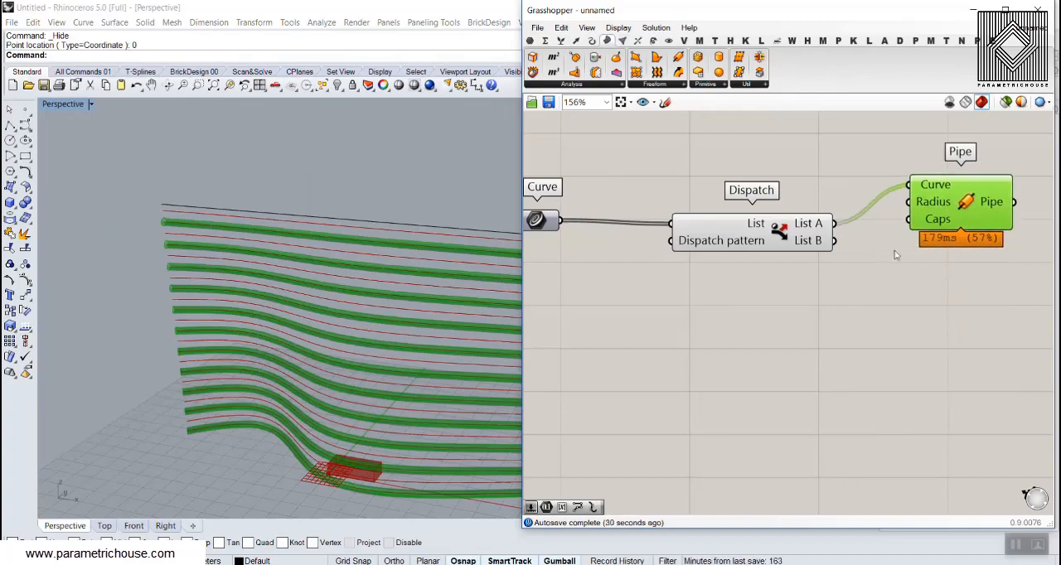
{"action": "left_click", "coordinate": [895, 255]}
{"action": "scroll", "coordinate": [176, 479], "scroll_direction": "up", "scroll_amount": 5}
Feed Dispatch's List B into the Pipe to check its curves, and delete the Pipe component
{"action": "mouse_move", "coordinate": [840, 245]}
{"action": "left_mouse_down"}
{"action": "mouse_move", "coordinate": [908, 180]}
{"action": "mouse_move", "coordinate": [896, 236]}
{"action": "mouse_move", "coordinate": [844, 243]}
{"action": "mouse_move", "coordinate": [910, 186]}
{"action": "left_mouse_up"}
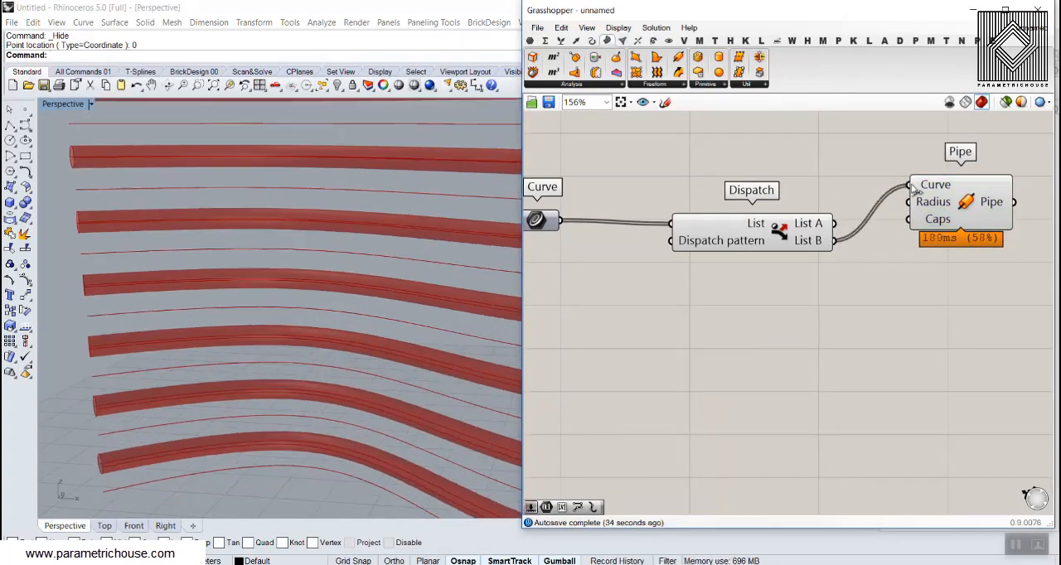
{"action": "left_click", "coordinate": [966, 206]}
{"action": "key", "text": "Delete"}
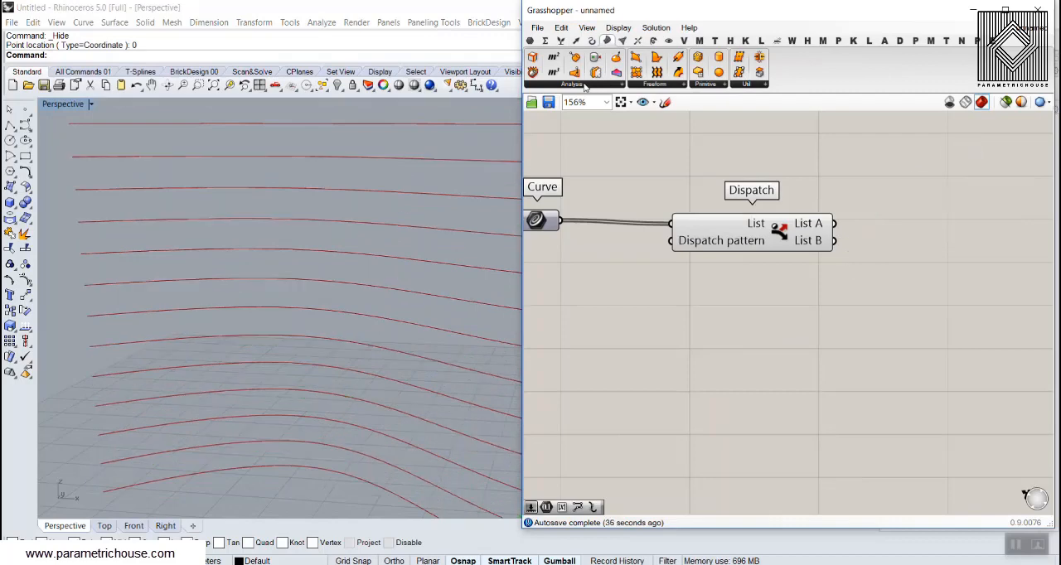
Place two Curve parameters beside the Dispatch component, connecting one to List A and its copy to List B
{"action": "mouse_move", "coordinate": [710, 247]}
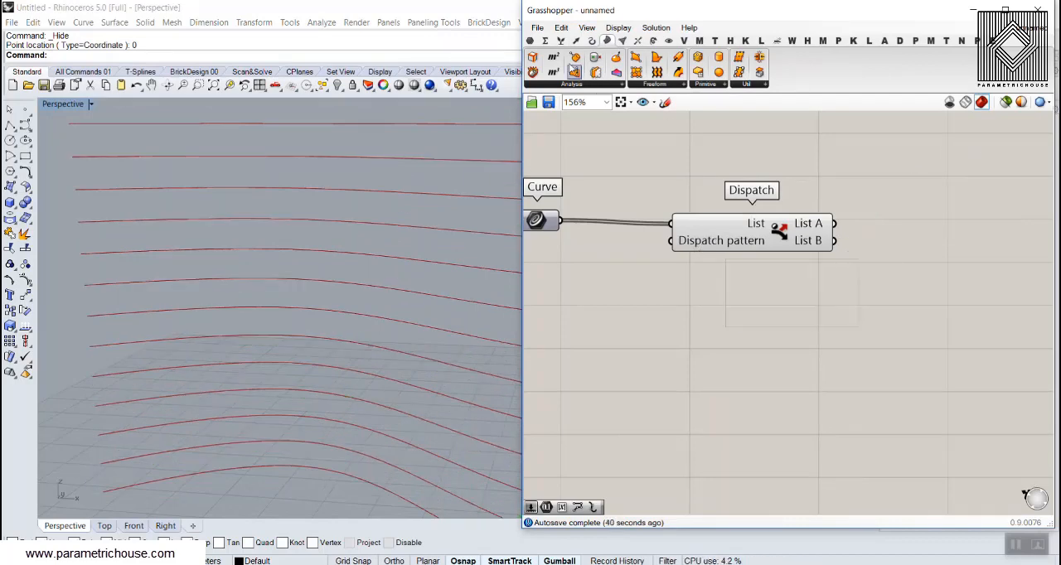
{"action": "left_click", "coordinate": [529, 41]}
{"action": "left_click", "coordinate": [881, 208]}
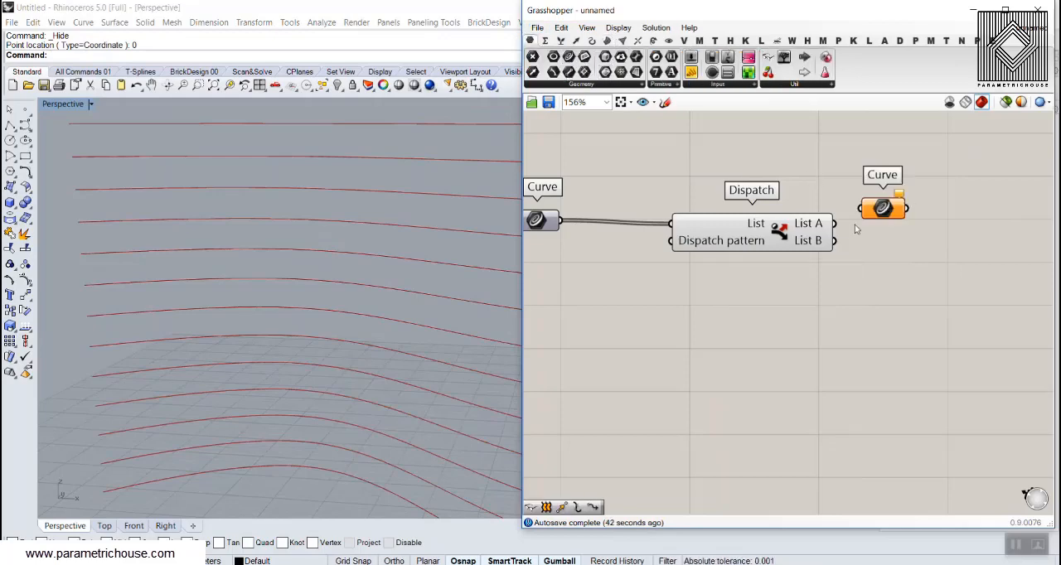
{"action": "left_click_drag", "start_coordinate": [834, 224], "coordinate": [928, 280]}
{"action": "key", "text": "ctrl+c"}
{"action": "key", "text": "ctrl+v"}
{"action": "left_click_drag", "start_coordinate": [835, 241], "coordinate": [903, 283]}
{"action": "right_click_drag", "start_coordinate": [892, 290], "coordinate": [921, 286]}
Turn off the preview of the Dispatch component
{"action": "scroll", "coordinate": [921, 285], "scroll_direction": "down", "scroll_amount": 4}
{"action": "left_click_drag", "start_coordinate": [893, 301], "coordinate": [799, 207]}
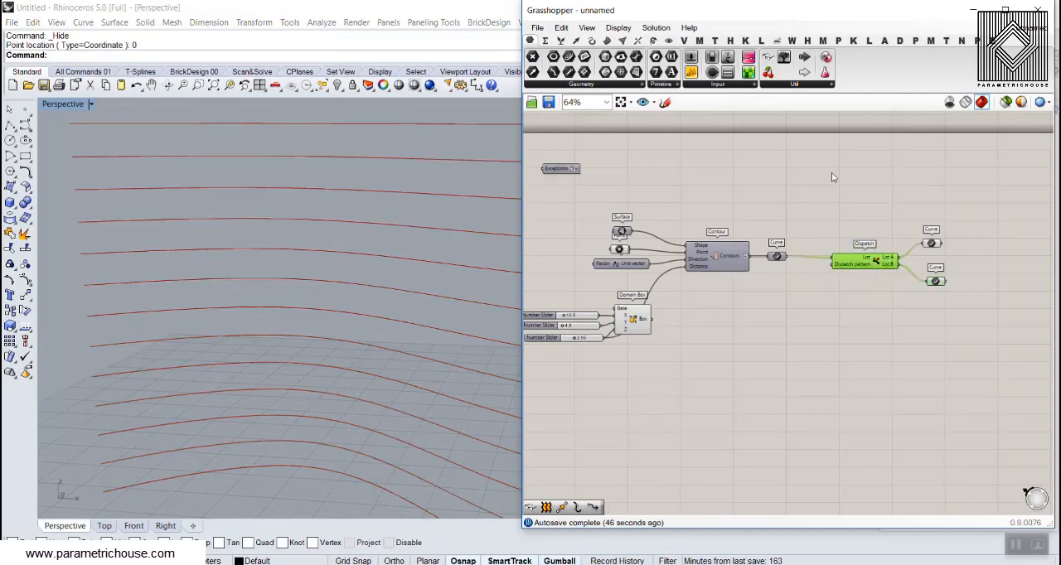
{"action": "right_click", "coordinate": [828, 175]}
{"action": "left_click", "coordinate": [862, 199]}
{"action": "right_click_drag", "start_coordinate": [975, 258], "coordinate": [795, 249]}
{"action": "scroll", "coordinate": [795, 249], "scroll_direction": "up", "scroll_amount": 3}
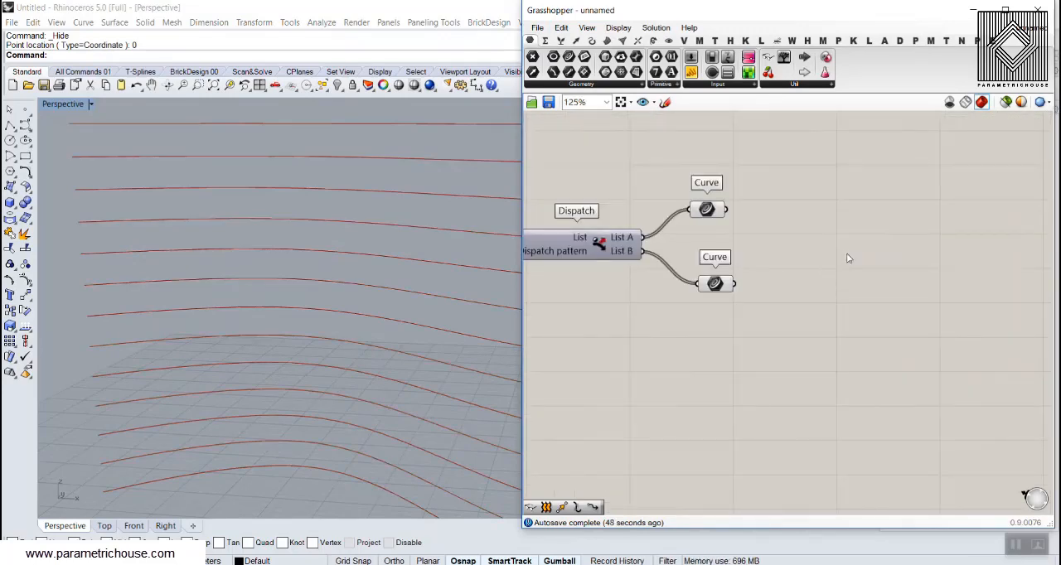
Add a Horizontal Frames component fed by the List A Curve parameter and inspect its frames on the contour curves
{"action": "left_click", "coordinate": [591, 41]}
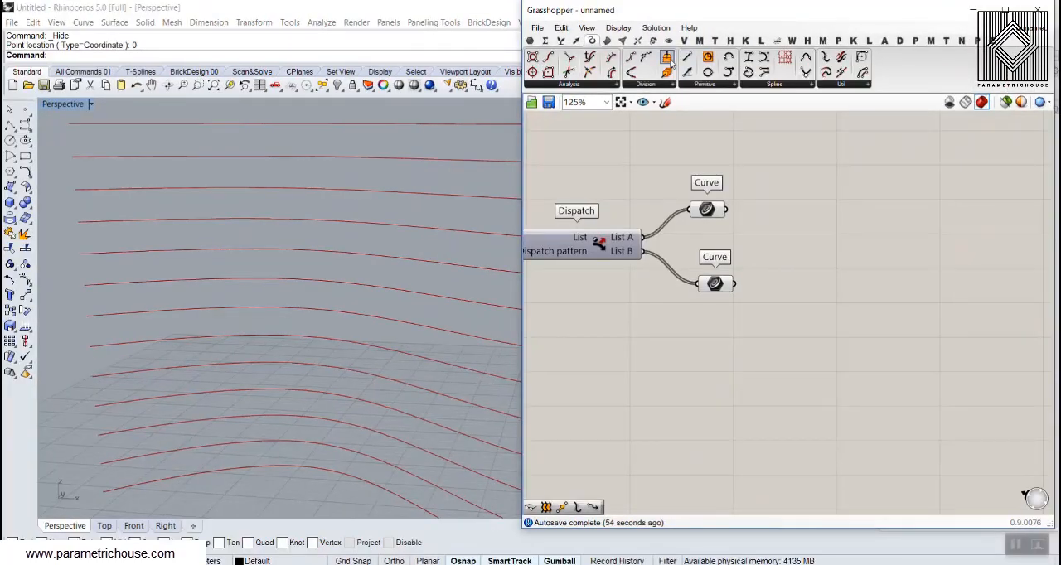
{"action": "left_click_drag", "start_coordinate": [671, 63], "coordinate": [864, 278]}
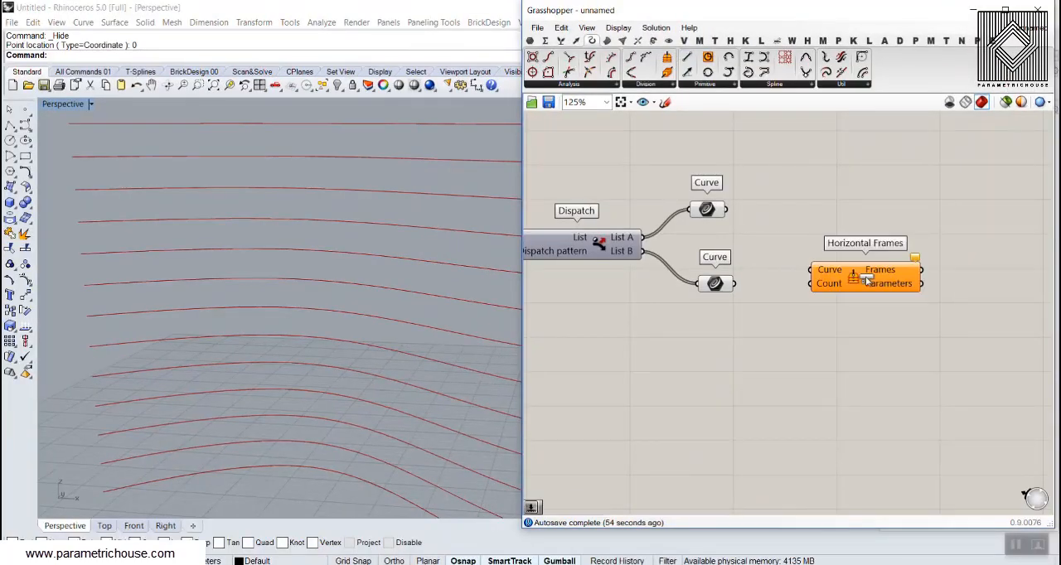
{"action": "left_click_drag", "start_coordinate": [726, 209], "coordinate": [867, 242]}
{"action": "left_click", "coordinate": [808, 292]}
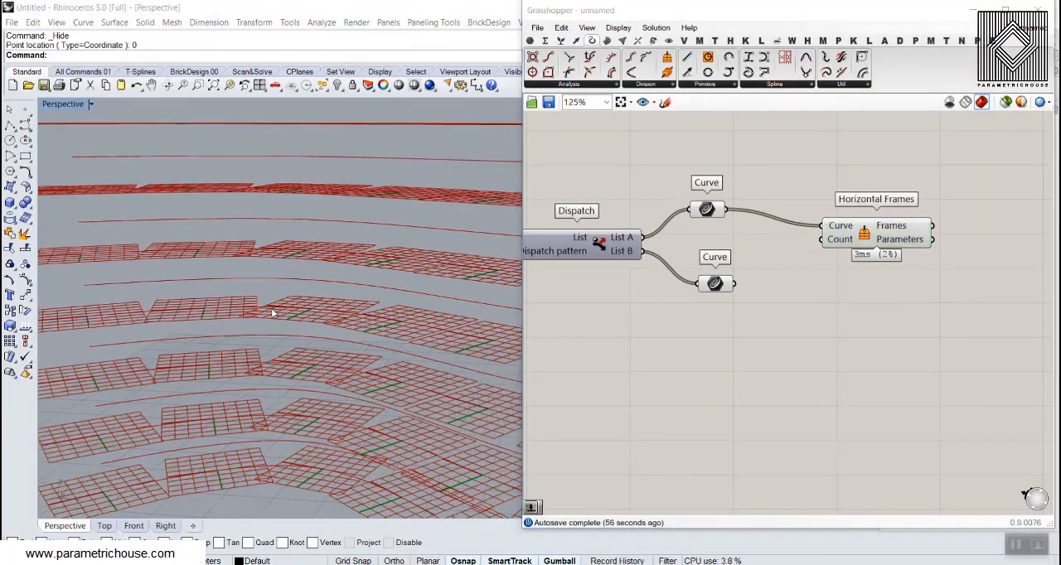
{"action": "scroll", "coordinate": [273, 311], "scroll_direction": "down", "scroll_amount": 5}
{"action": "right_click_drag", "start_coordinate": [273, 311], "coordinate": [237, 369]}
{"action": "scroll", "coordinate": [231, 371], "scroll_direction": "up", "scroll_amount": 5}
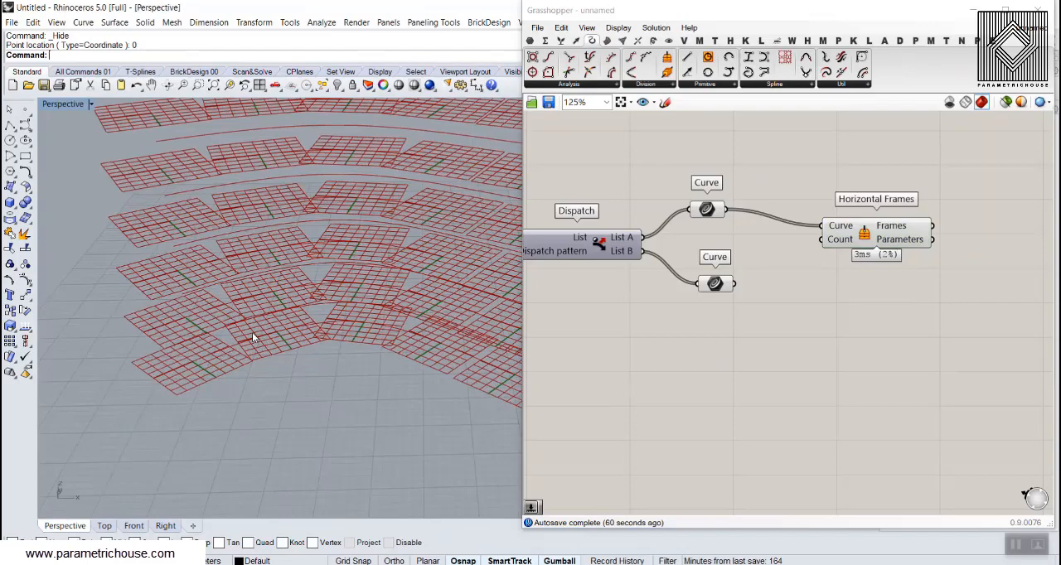
{"action": "right_click_drag", "start_coordinate": [255, 302], "coordinate": [274, 273]}
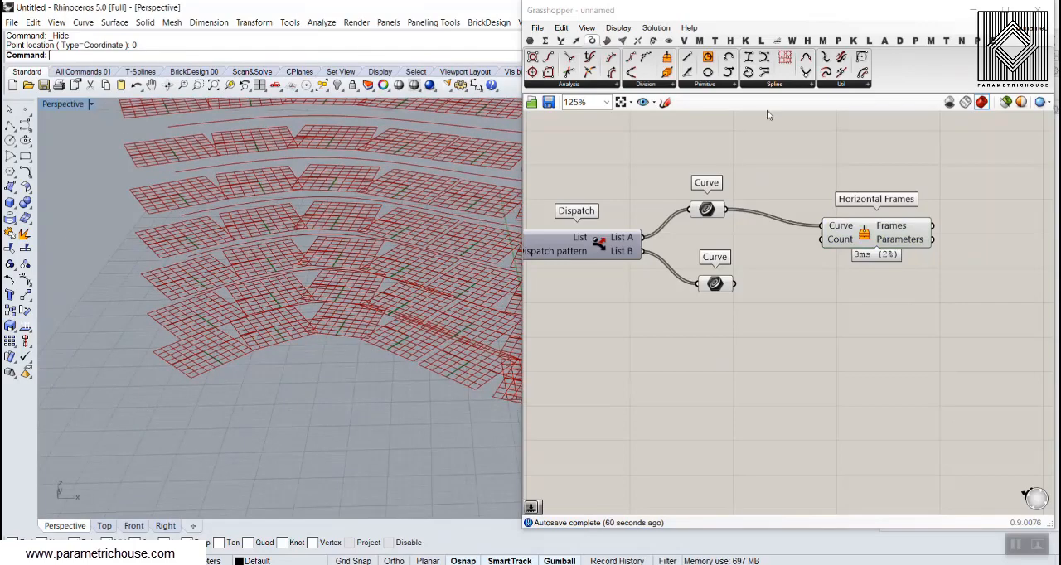
Try a Perp Frames component on the List A curves in place of Horizontal Frames, inspect its frames, and delete it
{"action": "left_click", "coordinate": [666, 72]}
{"action": "left_click", "coordinate": [897, 301]}
{"action": "left_click_drag", "start_coordinate": [727, 210], "coordinate": [841, 285]}
{"action": "left_click", "coordinate": [879, 232]}
{"action": "key", "text": "Delete"}
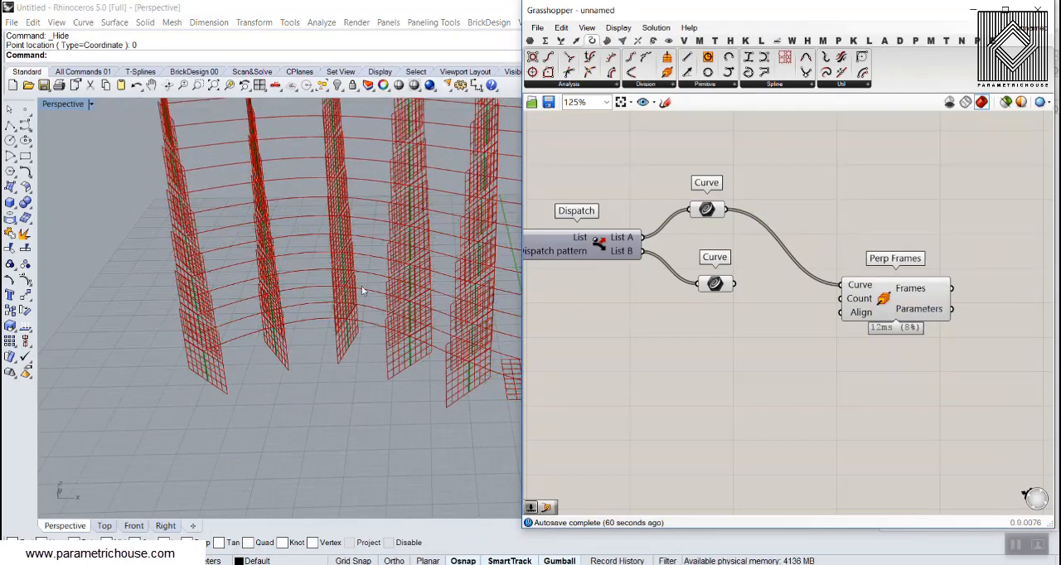
{"action": "right_click_drag", "start_coordinate": [361, 290], "coordinate": [283, 353]}
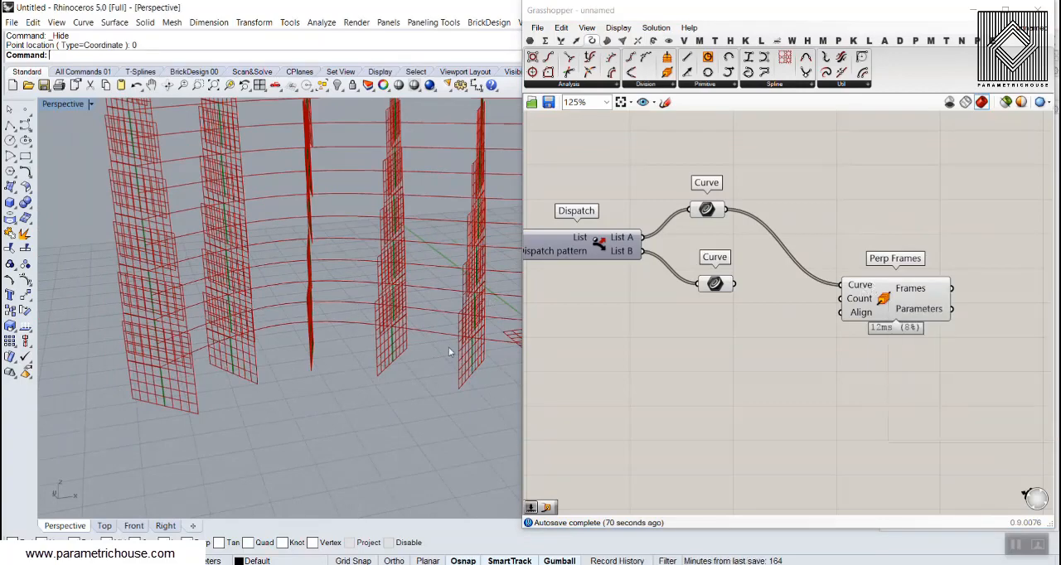
{"action": "left_click", "coordinate": [895, 292]}
{"action": "key", "text": "Delete"}
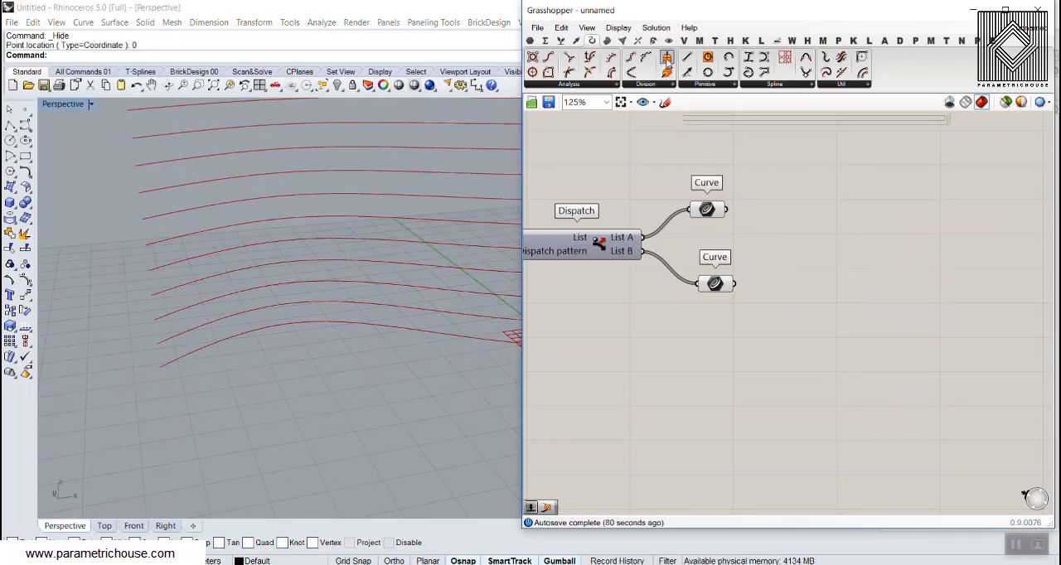
Place a Horizontal Frames component and feed it from the List A Curve parameter
{"action": "left_click_drag", "start_coordinate": [667, 58], "coordinate": [822, 229]}
{"action": "left_click_drag", "start_coordinate": [727, 210], "coordinate": [770, 221]}
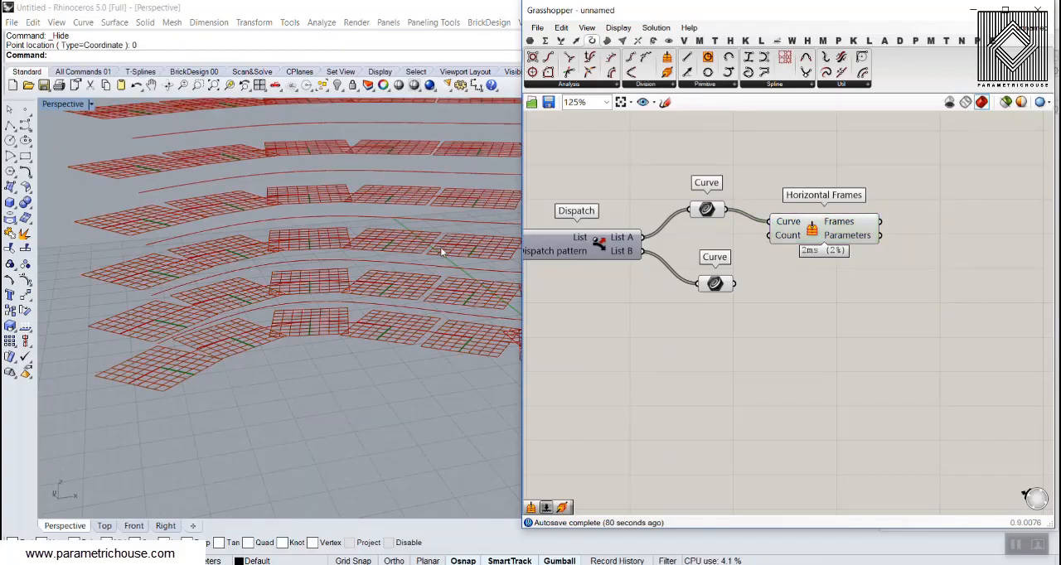
{"action": "right_click_drag", "start_coordinate": [441, 251], "coordinate": [264, 278]}
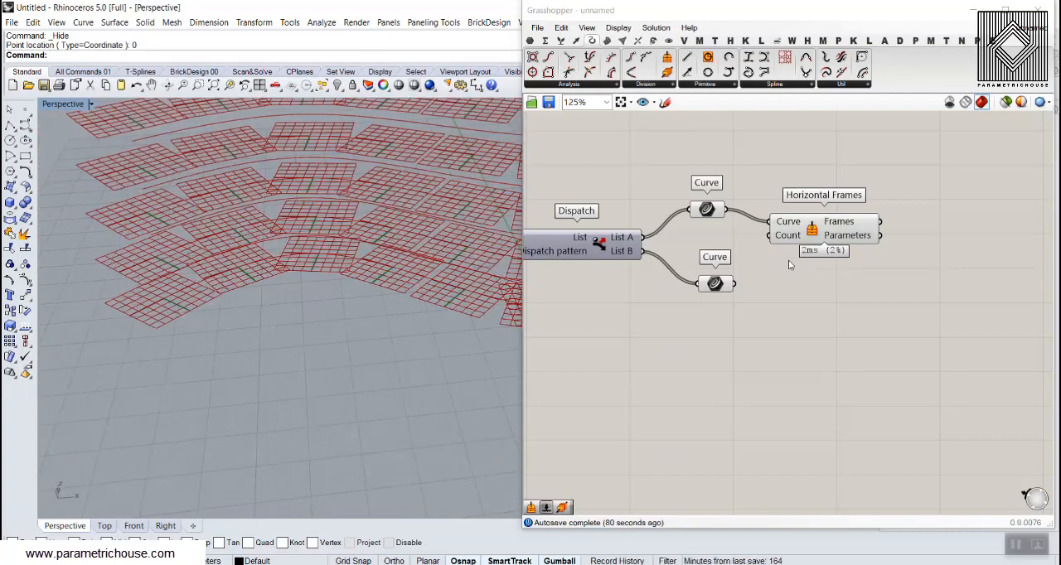
Duplicate the Horizontal Frames component below the original and feed the copy from the List B Curve parameter
{"action": "left_click_drag", "start_coordinate": [811, 235], "coordinate": [861, 318]}
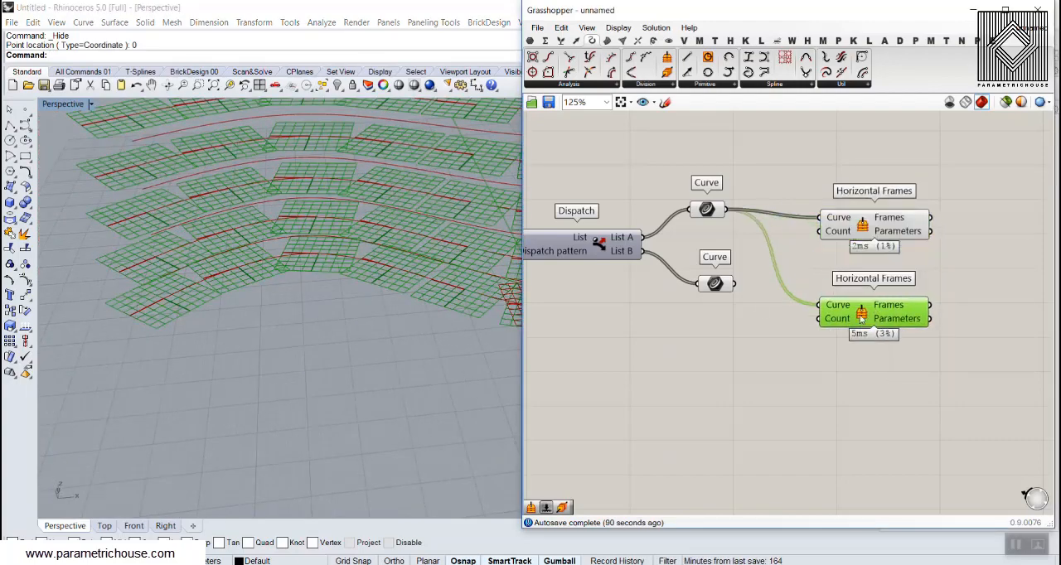
{"action": "right_click_drag", "start_coordinate": [717, 294], "coordinate": [759, 294]}
{"action": "left_click_drag", "start_coordinate": [789, 283], "coordinate": [777, 320]}
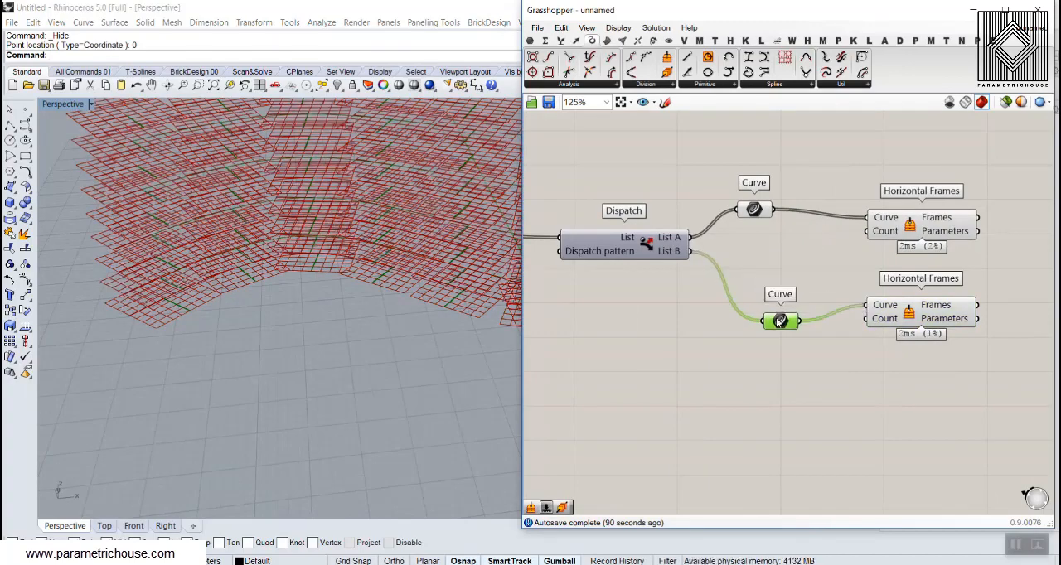
Create a number slider set to 25 and connect it to the Count input of both Horizontal Frames components
{"action": "double_click", "coordinate": [636, 297]}
{"action": "type", "text": "25"}
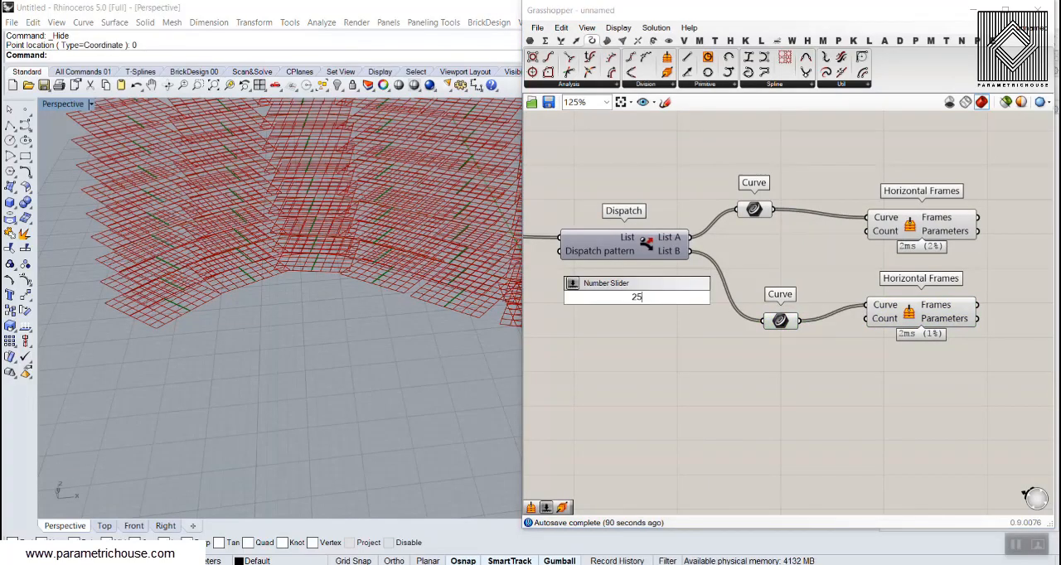
{"action": "key", "text": "Return"}
{"action": "left_click_drag", "start_coordinate": [714, 296], "coordinate": [867, 231]}
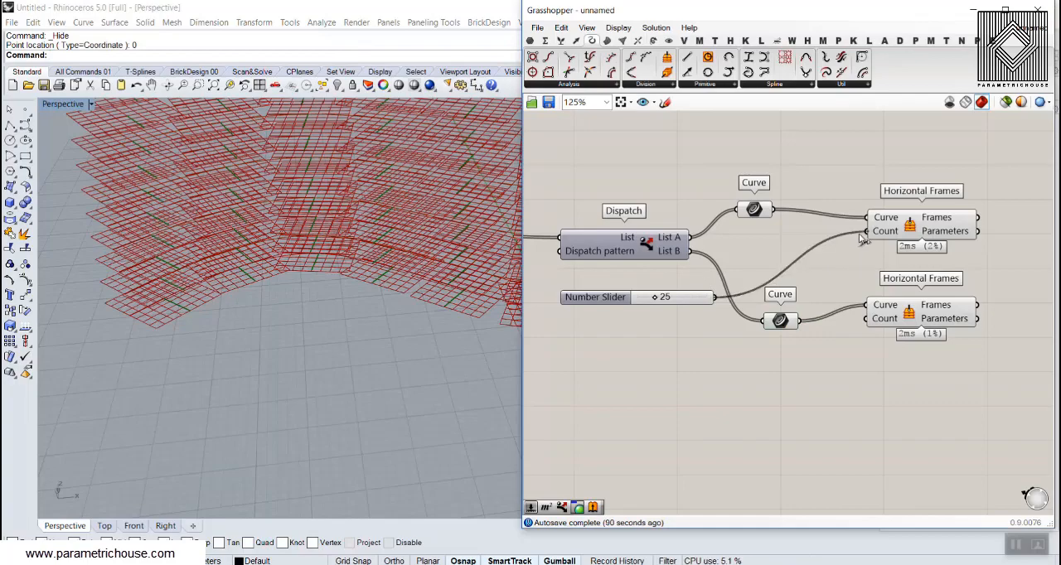
{"action": "left_click_drag", "start_coordinate": [714, 297], "coordinate": [867, 318]}
{"action": "left_click_drag", "start_coordinate": [595, 296], "coordinate": [655, 287]}
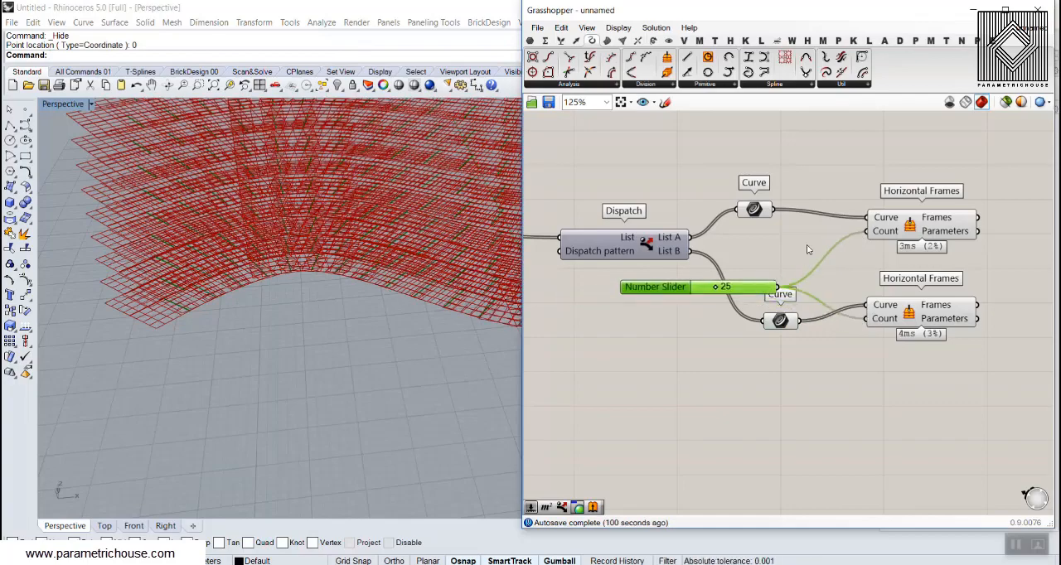
Set the preview plane size to 2
{"action": "left_click", "coordinate": [618, 27]}
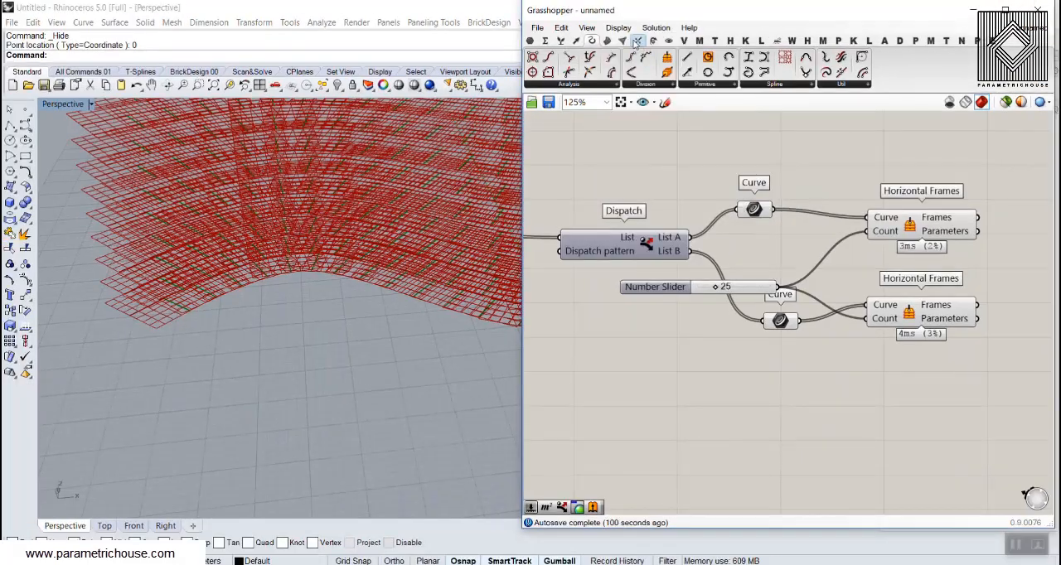
{"action": "left_click", "coordinate": [618, 28]}
{"action": "mouse_move", "coordinate": [672, 196]}
{"action": "left_click_drag", "start_coordinate": [781, 192], "coordinate": [757, 195]}
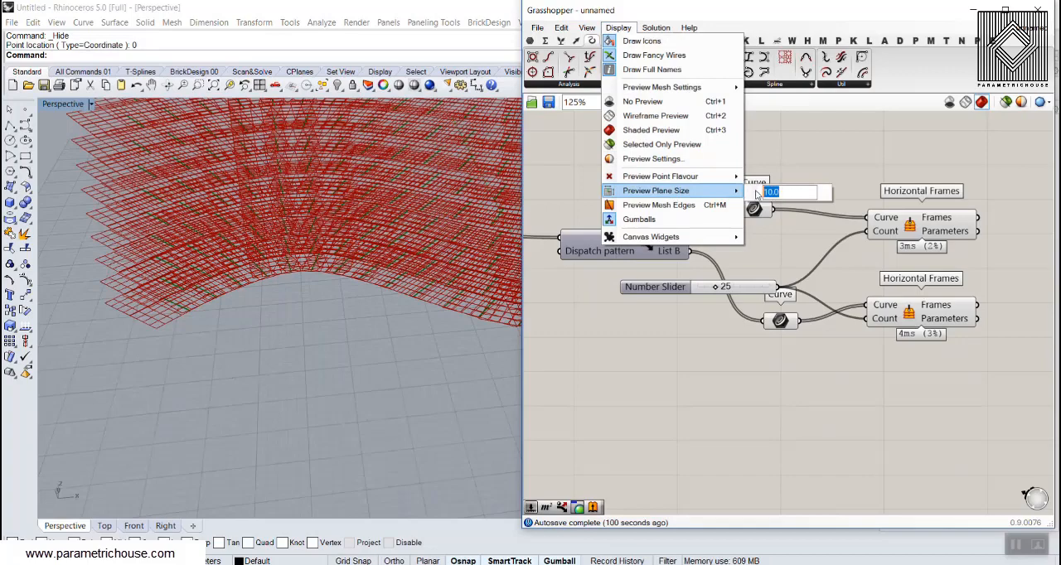
{"action": "type", "text": "2"}
{"action": "key", "text": "Return"}
Inspect the frame spacing along the contour curves and set the shared Count slider to 24
{"action": "scroll", "coordinate": [643, 318], "scroll_direction": "down", "scroll_amount": 3}
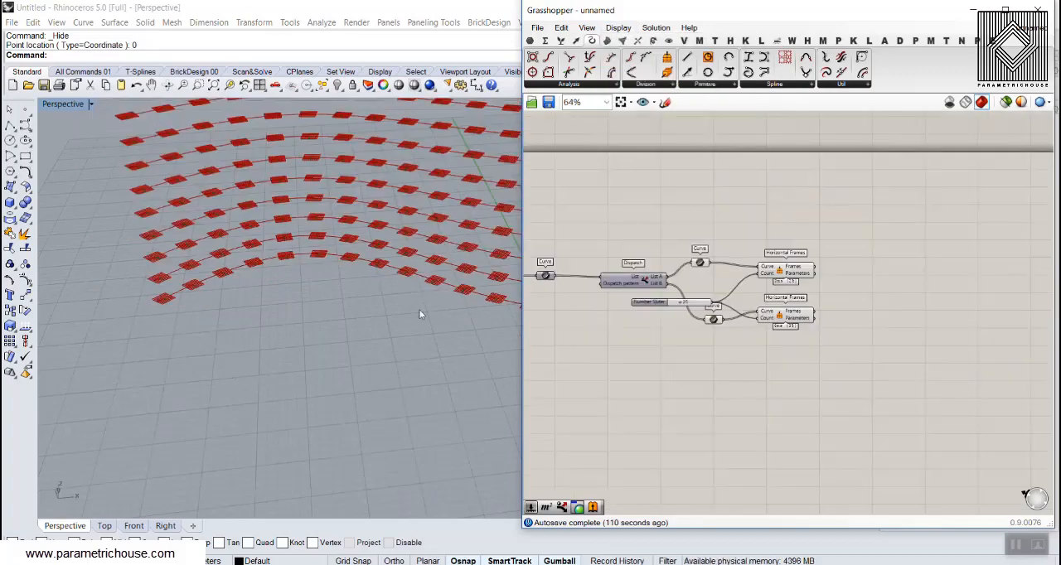
{"action": "right_click_drag", "start_coordinate": [418, 310], "coordinate": [324, 300]}
{"action": "scroll", "coordinate": [324, 300], "scroll_direction": "up", "scroll_amount": 10}
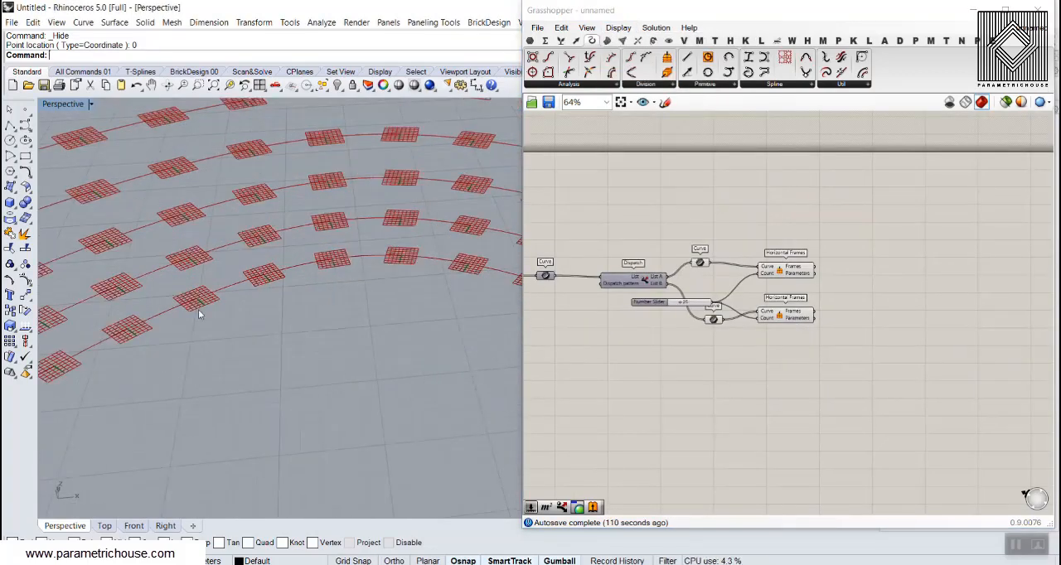
{"action": "scroll", "coordinate": [198, 309], "scroll_direction": "down", "scroll_amount": 5}
{"action": "scroll", "coordinate": [201, 312], "scroll_direction": "up", "scroll_amount": 5}
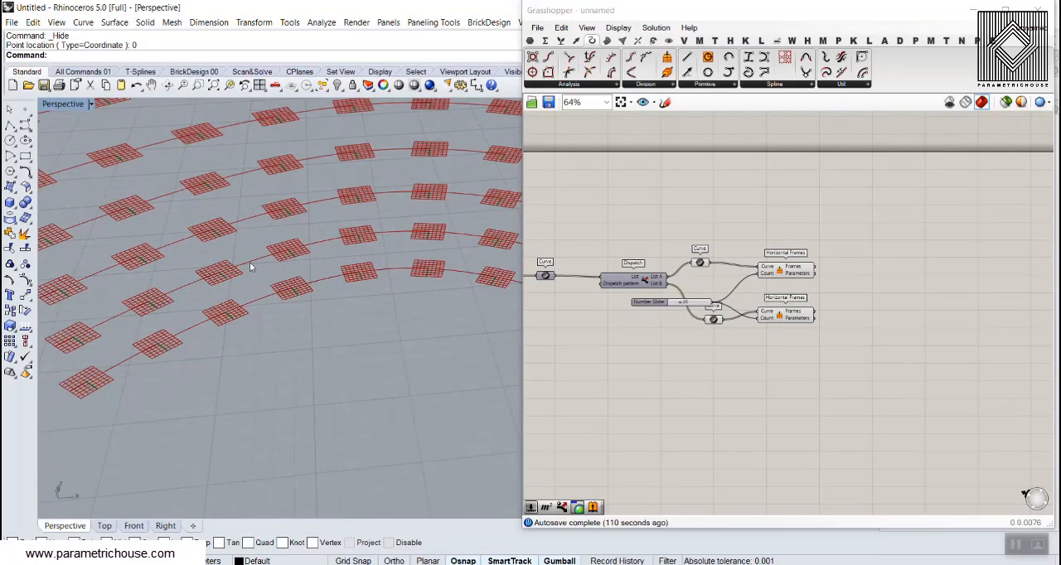
{"action": "scroll", "coordinate": [351, 300], "scroll_direction": "down", "scroll_amount": 5}
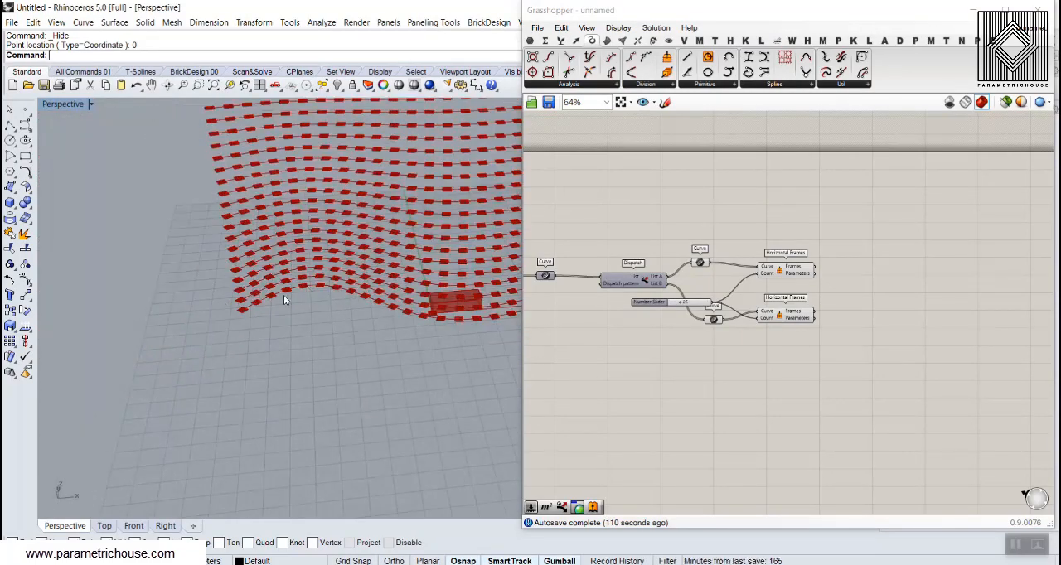
{"action": "scroll", "coordinate": [284, 295], "scroll_direction": "up", "scroll_amount": 6}
{"action": "scroll", "coordinate": [663, 313], "scroll_direction": "up", "scroll_amount": 3}
{"action": "scroll", "coordinate": [663, 313], "scroll_direction": "up", "scroll_amount": 3}
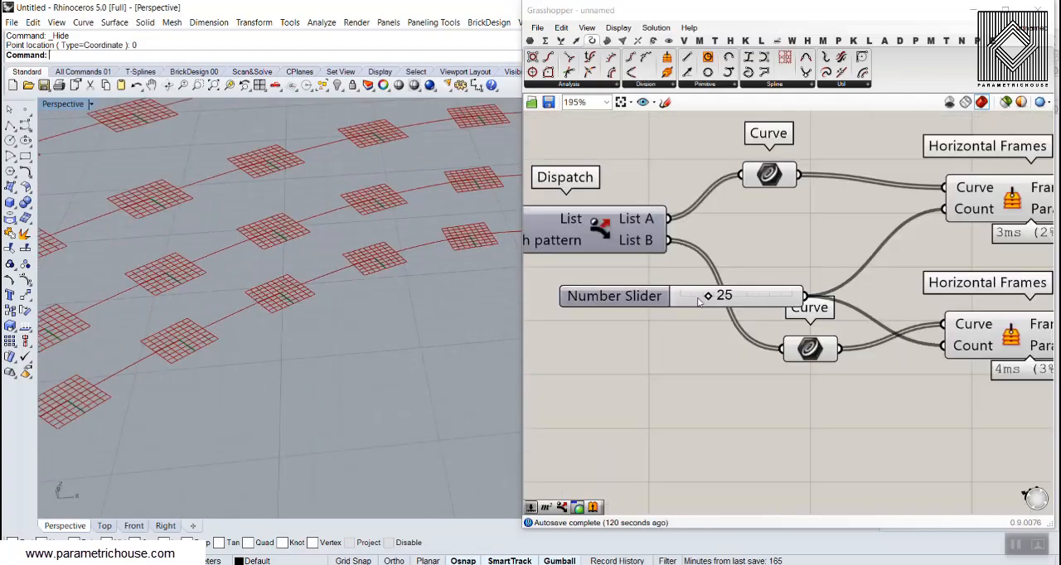
{"action": "mouse_move", "coordinate": [713, 297]}
{"action": "left_mouse_down"}
{"action": "mouse_move", "coordinate": [698, 297]}
{"action": "mouse_move", "coordinate": [709, 300]}
{"action": "left_mouse_up"}
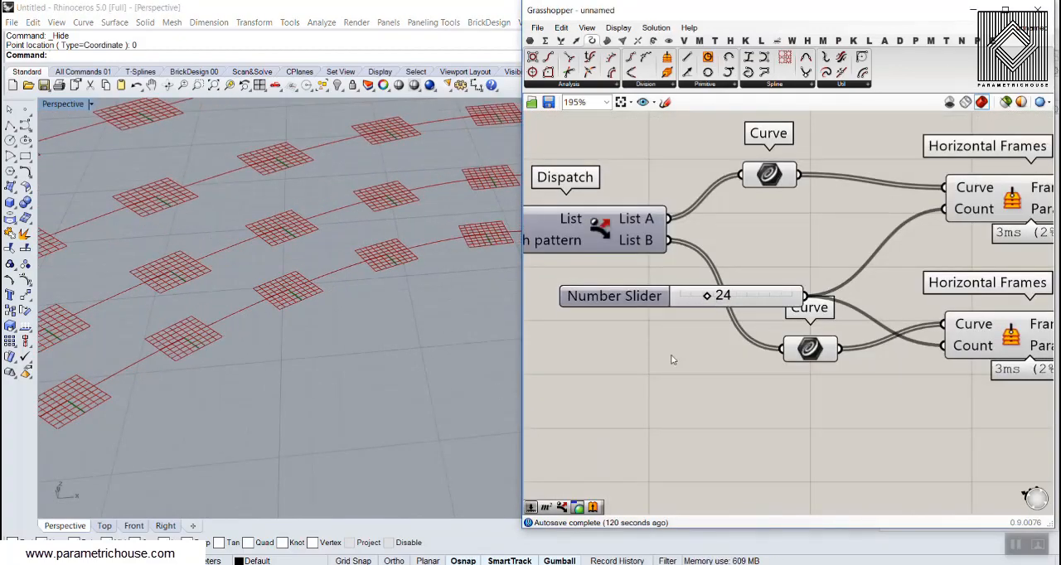
Highlight the List A Horizontal Frames component to check which rows of frames it produces
{"action": "scroll", "coordinate": [319, 384], "scroll_direction": "down", "scroll_amount": 9}
{"action": "right_click_drag", "start_coordinate": [1046, 234], "coordinate": [720, 282]}
{"action": "left_click", "coordinate": [726, 242]}
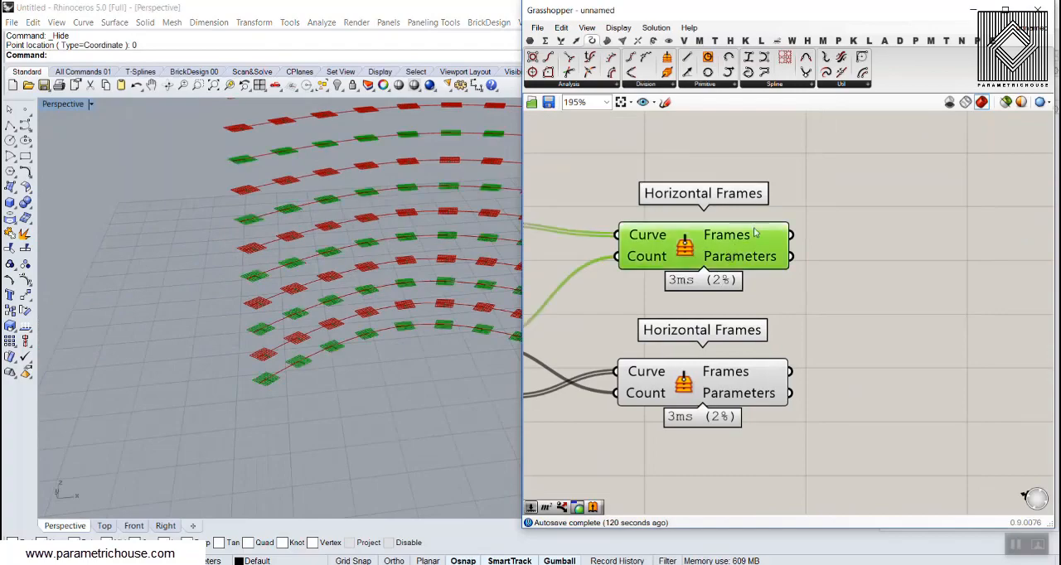
{"action": "mouse_move", "coordinate": [728, 238]}
Turn off Flatten on the Contour component's Contours output
{"action": "right_click_drag", "start_coordinate": [641, 251], "coordinate": [964, 268]}
{"action": "right_click_drag", "start_coordinate": [565, 286], "coordinate": [847, 279]}
{"action": "right_click_drag", "start_coordinate": [528, 293], "coordinate": [638, 290]}
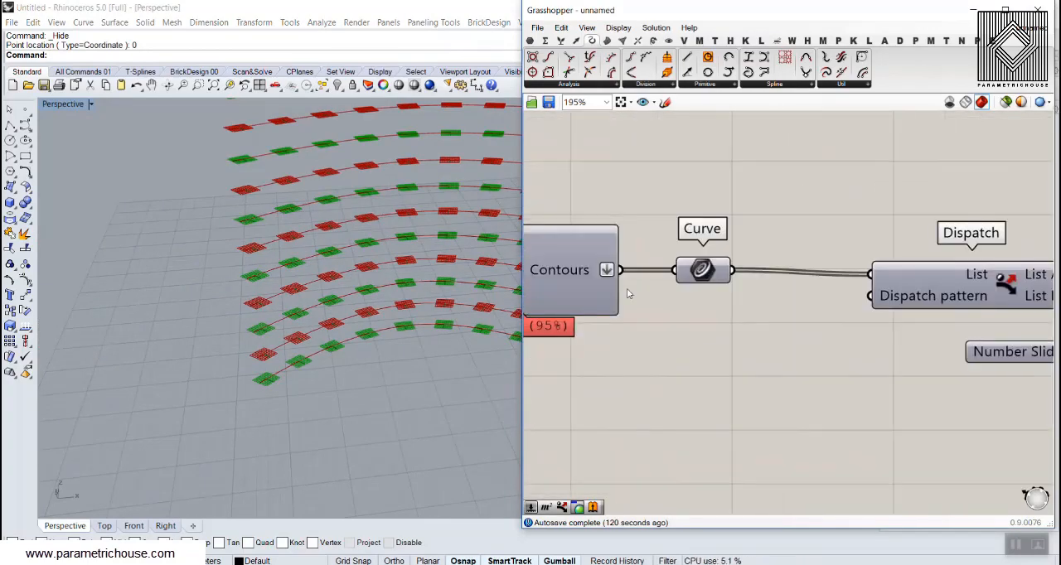
{"action": "right_click", "coordinate": [579, 266]}
{"action": "left_click", "coordinate": [609, 333]}
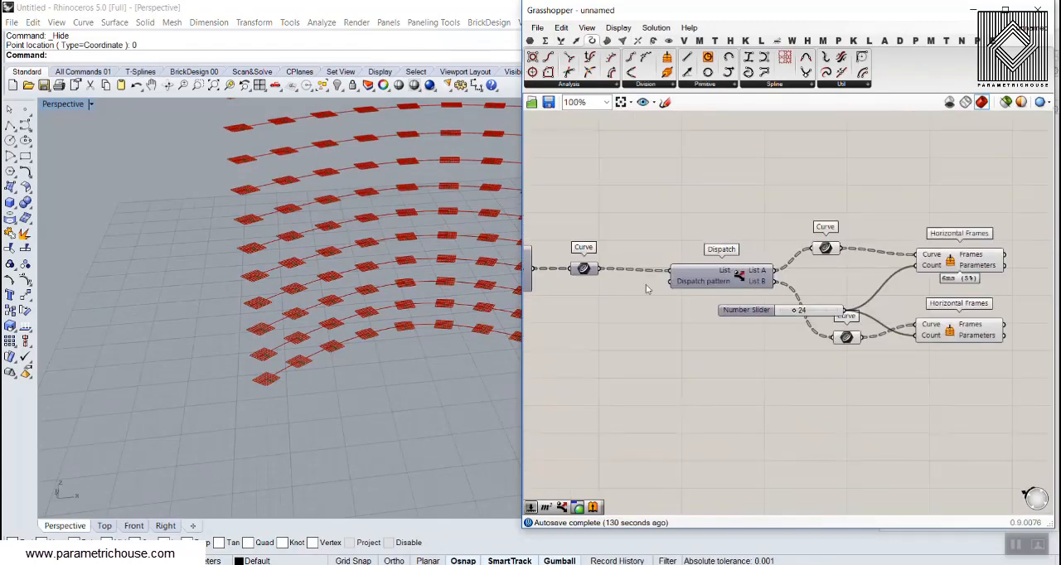
Examine the data tree branches in the Curve parameter between Contour and Dispatch, matching the first branch to its curve
{"action": "scroll", "coordinate": [598, 271], "scroll_direction": "up", "scroll_amount": 3}
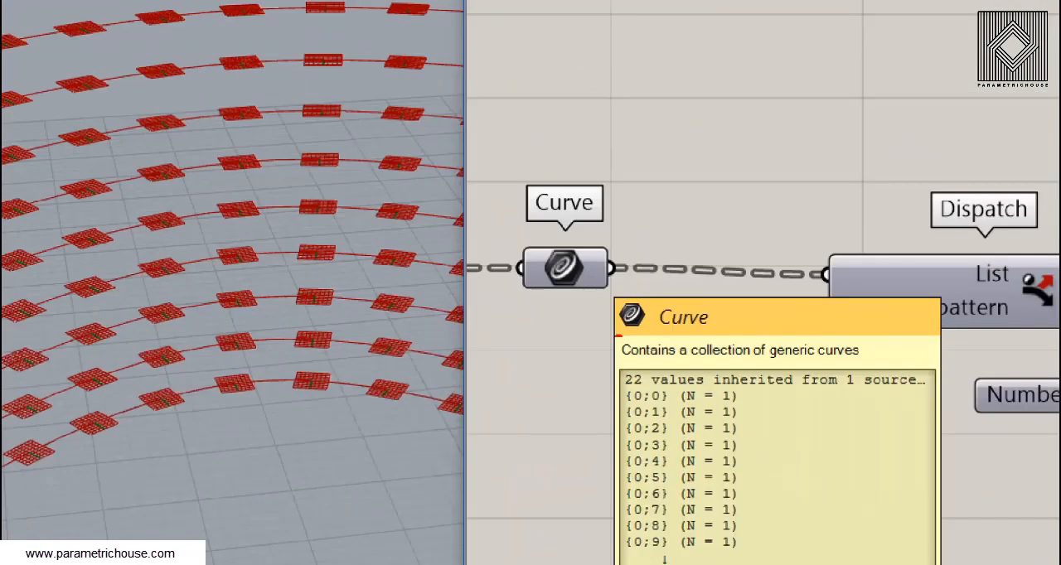
{"action": "left_click_drag", "start_coordinate": [622, 406], "coordinate": [752, 415]}
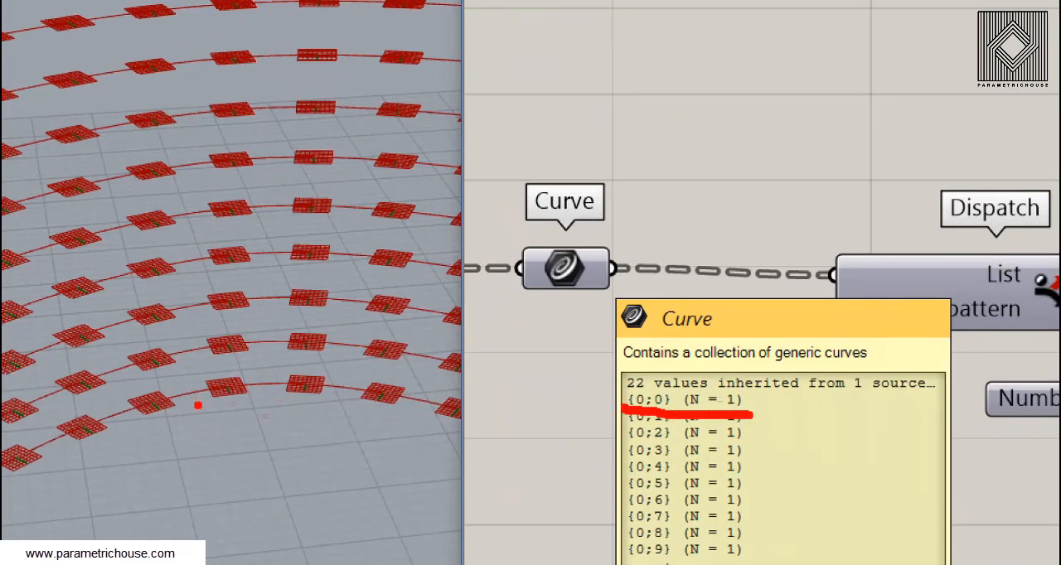
{"action": "left_click_drag", "start_coordinate": [197, 404], "coordinate": [241, 385]}
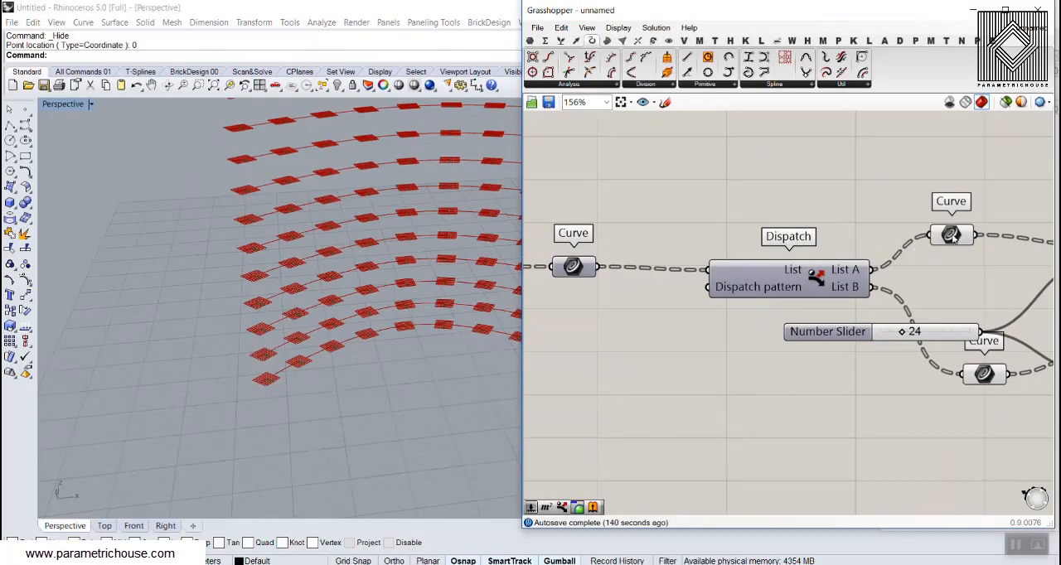
Check which unflattened contour curves reach the List A and List B Curve parameters after Dispatch
{"action": "left_click", "coordinate": [950, 236]}
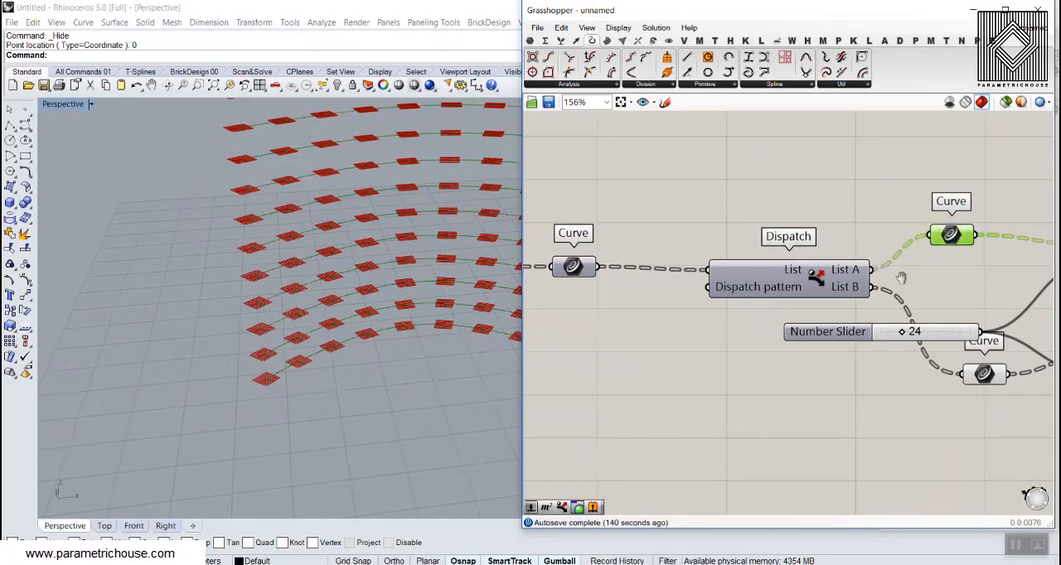
{"action": "right_click_drag", "start_coordinate": [947, 237], "coordinate": [804, 214]}
{"action": "right_click", "coordinate": [849, 360]}
{"action": "right_click_drag", "start_coordinate": [1032, 402], "coordinate": [962, 372]}
{"action": "left_click_drag", "start_coordinate": [961, 373], "coordinate": [723, 279]}
{"action": "right_click", "coordinate": [738, 214]}
{"action": "left_click", "coordinate": [773, 239]}
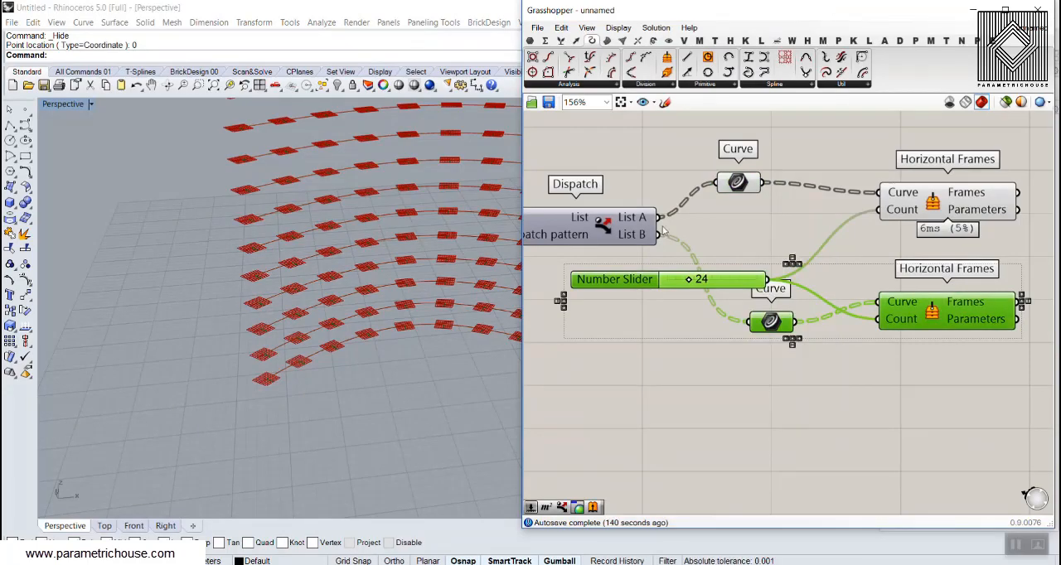
{"action": "left_click", "coordinate": [681, 265]}
{"action": "mouse_move", "coordinate": [746, 182]}
{"action": "left_mouse_down"}
{"action": "mouse_move", "coordinate": [721, 183]}
{"action": "mouse_move", "coordinate": [741, 192]}
{"action": "left_mouse_up"}
Turn Flatten back on for the Contour component's Contours output
{"action": "scroll", "coordinate": [682, 264], "scroll_direction": "down", "scroll_amount": 2}
{"action": "right_click_drag", "start_coordinate": [532, 268], "coordinate": [735, 255]}
{"action": "scroll", "coordinate": [597, 237], "scroll_direction": "up", "scroll_amount": 3}
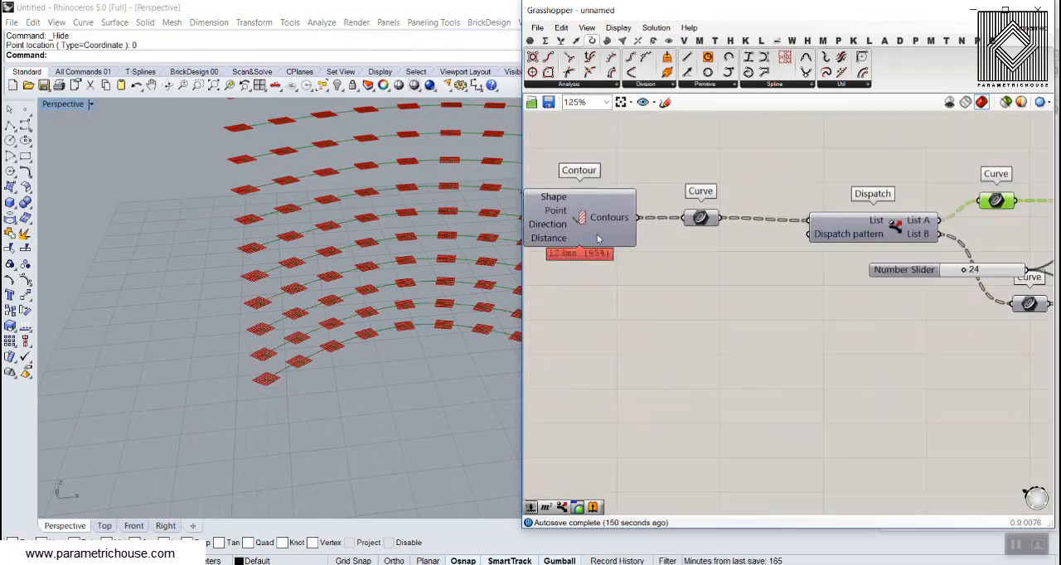
{"action": "right_click_drag", "start_coordinate": [559, 212], "coordinate": [720, 223]}
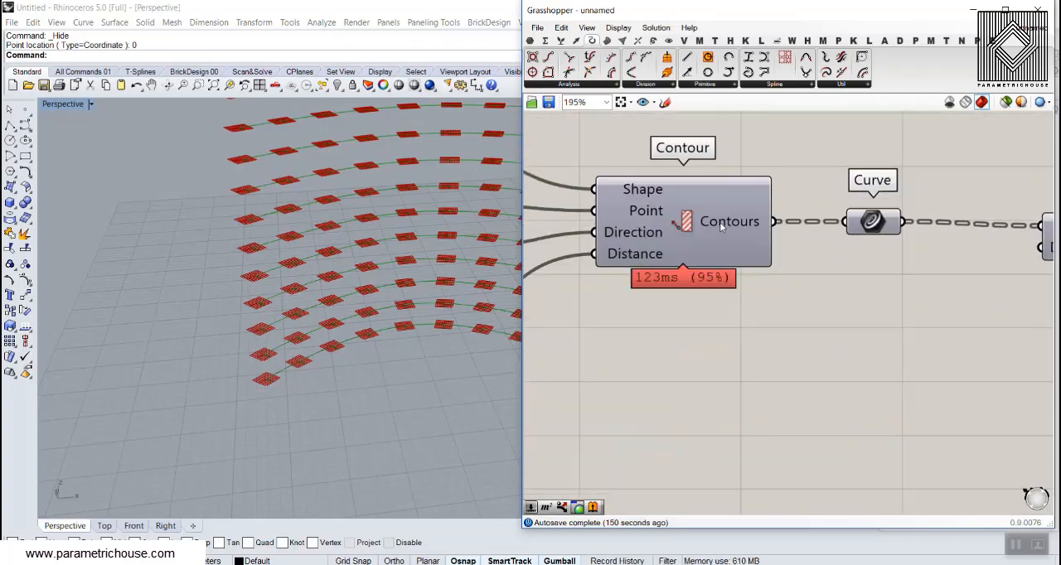
{"action": "right_click", "coordinate": [719, 222]}
{"action": "left_click", "coordinate": [761, 292]}
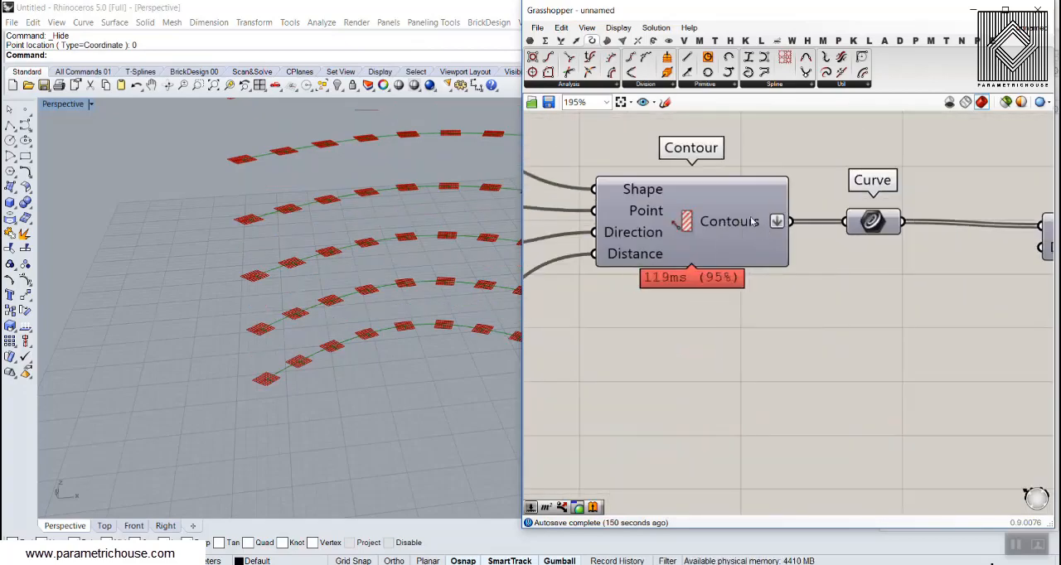
{"action": "mouse_move", "coordinate": [749, 222]}
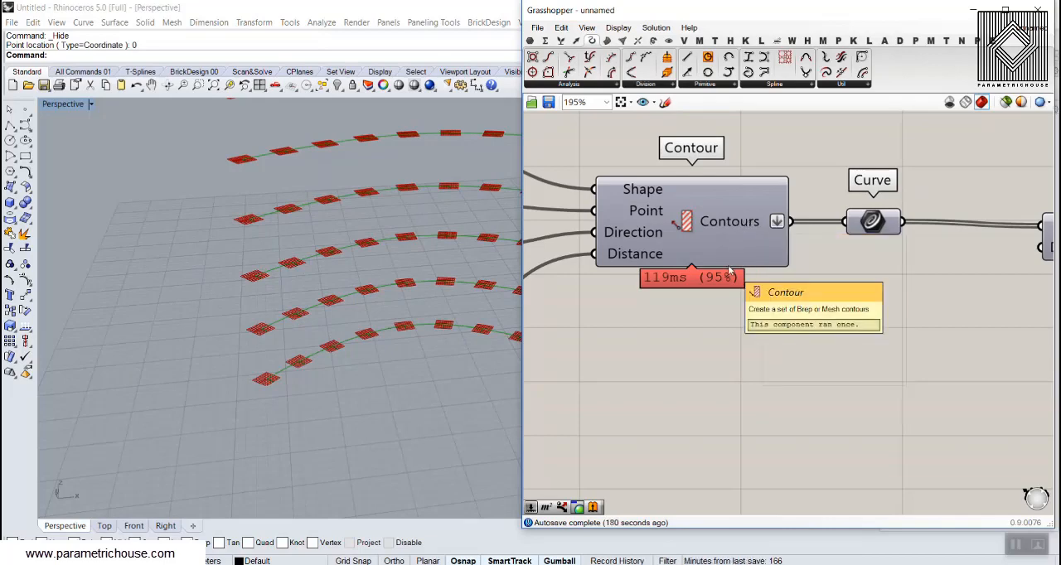
Examine the horizontal frames in the viewport and the data tree branches of the first Horizontal Frames component's Frames output
{"action": "right_click_drag", "start_coordinate": [286, 334], "coordinate": [275, 346]}
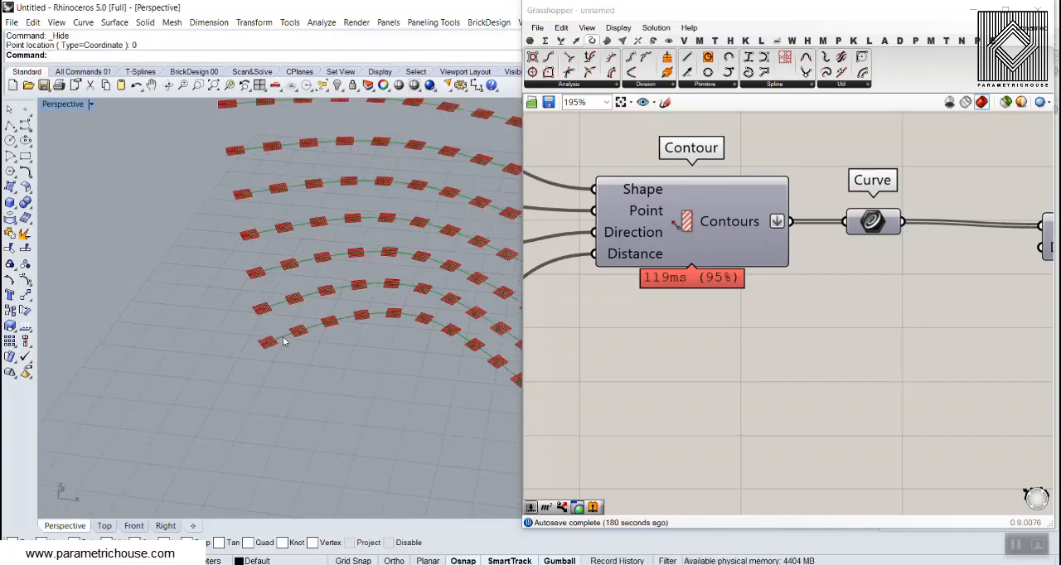
{"action": "scroll", "coordinate": [282, 337], "scroll_direction": "down", "scroll_amount": 5}
{"action": "right_click_drag", "start_coordinate": [283, 338], "coordinate": [304, 320]}
{"action": "scroll", "coordinate": [283, 335], "scroll_direction": "down", "scroll_amount": 4}
{"action": "scroll", "coordinate": [283, 336], "scroll_direction": "up", "scroll_amount": 4}
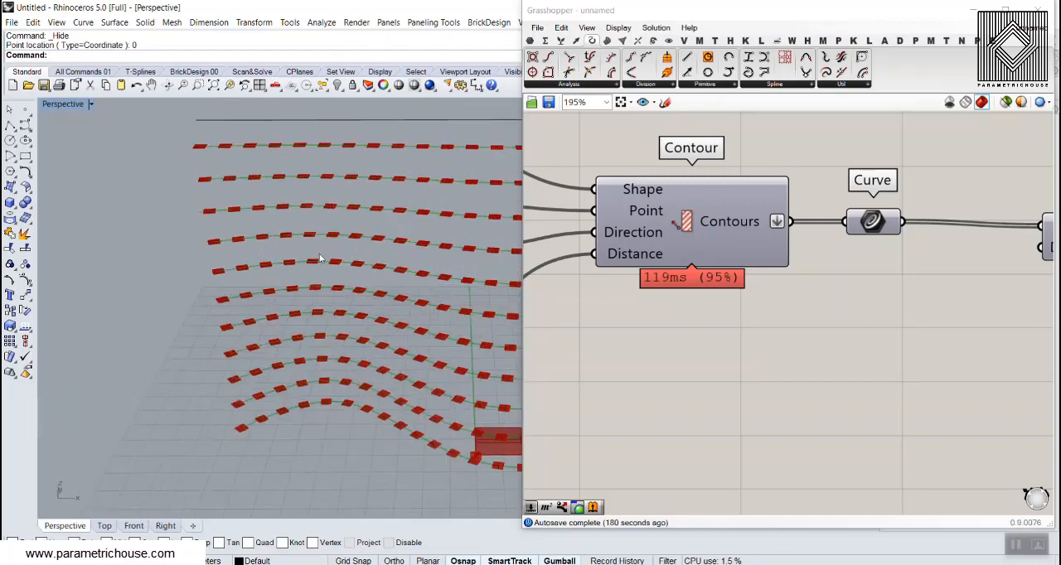
{"action": "scroll", "coordinate": [927, 282], "scroll_direction": "down", "scroll_amount": 5}
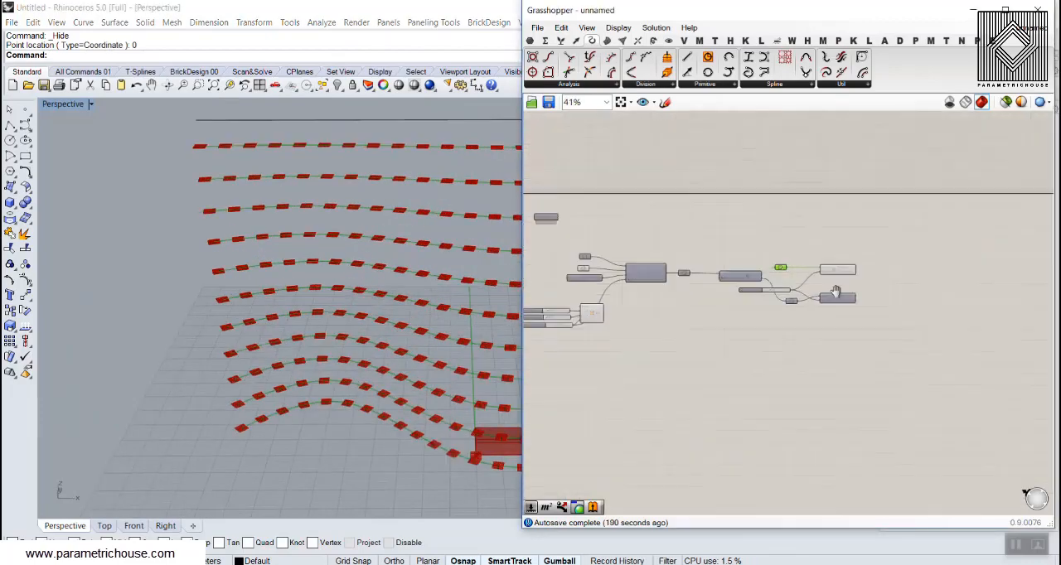
{"action": "scroll", "coordinate": [807, 285], "scroll_direction": "up", "scroll_amount": 3}
{"action": "mouse_move", "coordinate": [766, 251]}
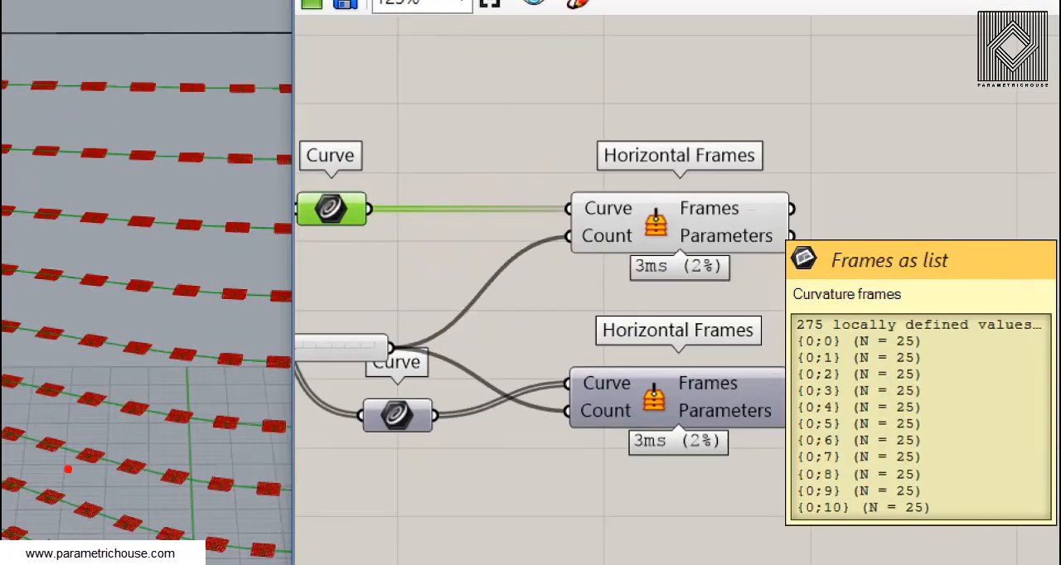
{"action": "left_click_drag", "start_coordinate": [60, 387], "coordinate": [184, 417]}
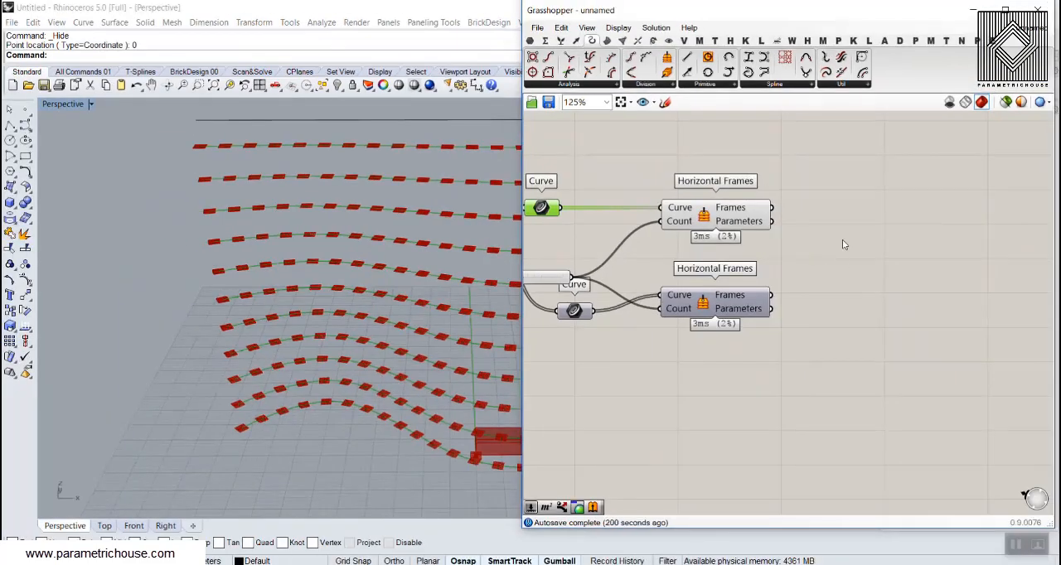
Add a Dispatch component for each Horizontal Frames component, connecting each Frames output to its List input
{"action": "double_click", "coordinate": [932, 243]}
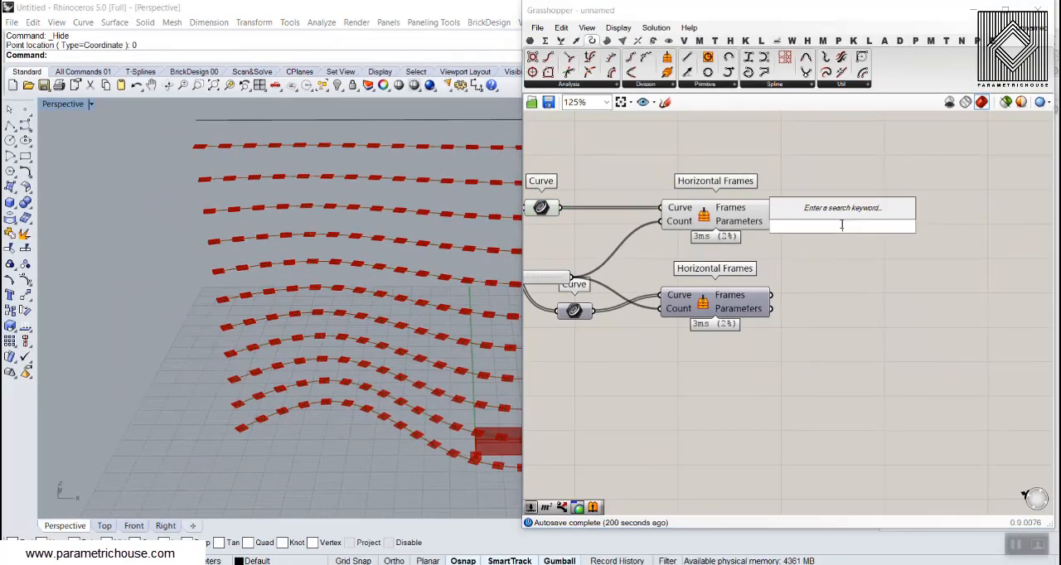
{"action": "type", "text": "dis"}
{"action": "left_click", "coordinate": [820, 213]}
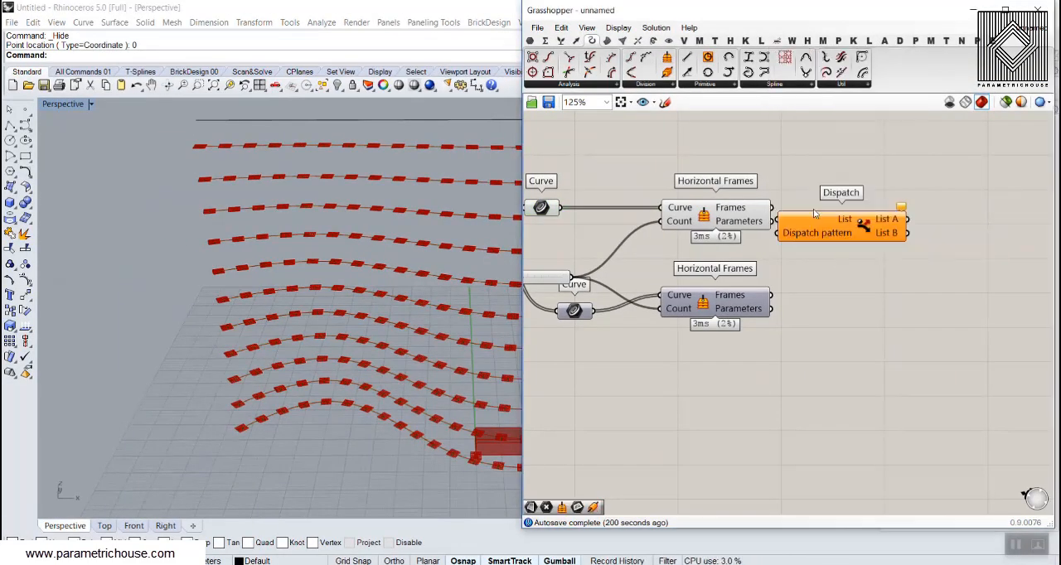
{"action": "scroll", "coordinate": [809, 217], "scroll_direction": "up", "scroll_amount": 2}
{"action": "left_click_drag", "start_coordinate": [754, 201], "coordinate": [764, 218]}
{"action": "right_click_drag", "start_coordinate": [821, 242], "coordinate": [743, 203]}
{"action": "left_click_drag", "start_coordinate": [744, 203], "coordinate": [822, 193]}
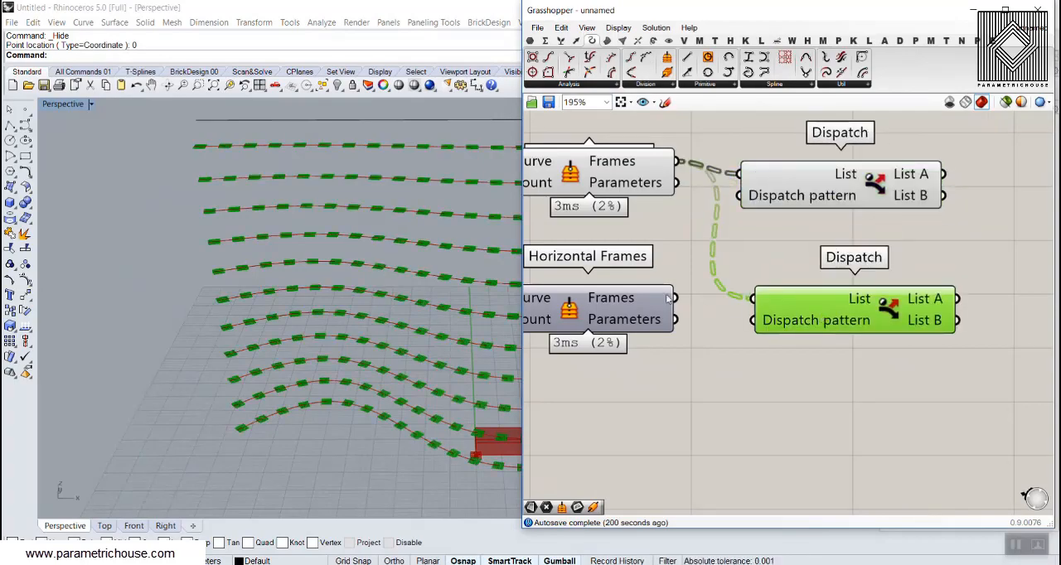
{"action": "left_click_drag", "start_coordinate": [742, 292], "coordinate": [780, 292]}
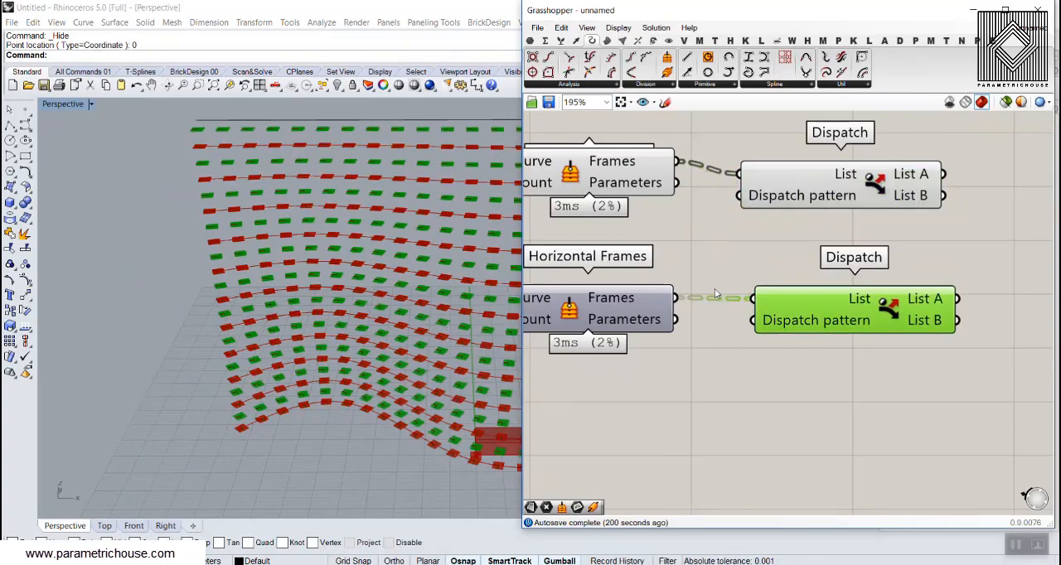
Turn off the preview of both Horizontal Frames components and the two Curve parameters feeding them
{"action": "left_click_drag", "start_coordinate": [779, 344], "coordinate": [602, 166]}
{"action": "right_click", "coordinate": [601, 156]}
{"action": "left_click", "coordinate": [656, 181]}
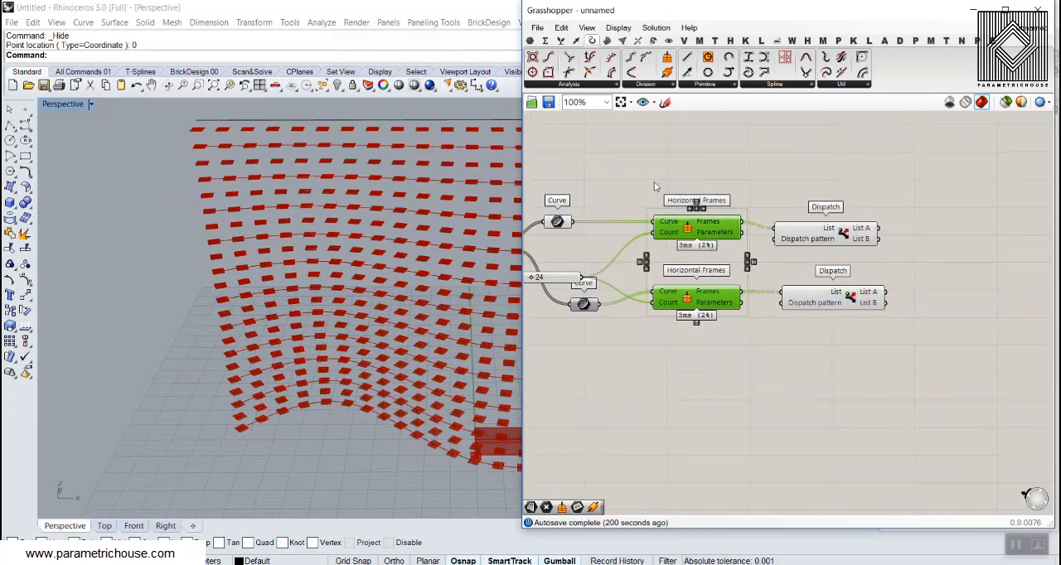
{"action": "left_click_drag", "start_coordinate": [702, 168], "coordinate": [540, 341]}
{"action": "right_click", "coordinate": [645, 175]}
{"action": "left_click", "coordinate": [673, 198]}
{"action": "left_click", "coordinate": [694, 158]}
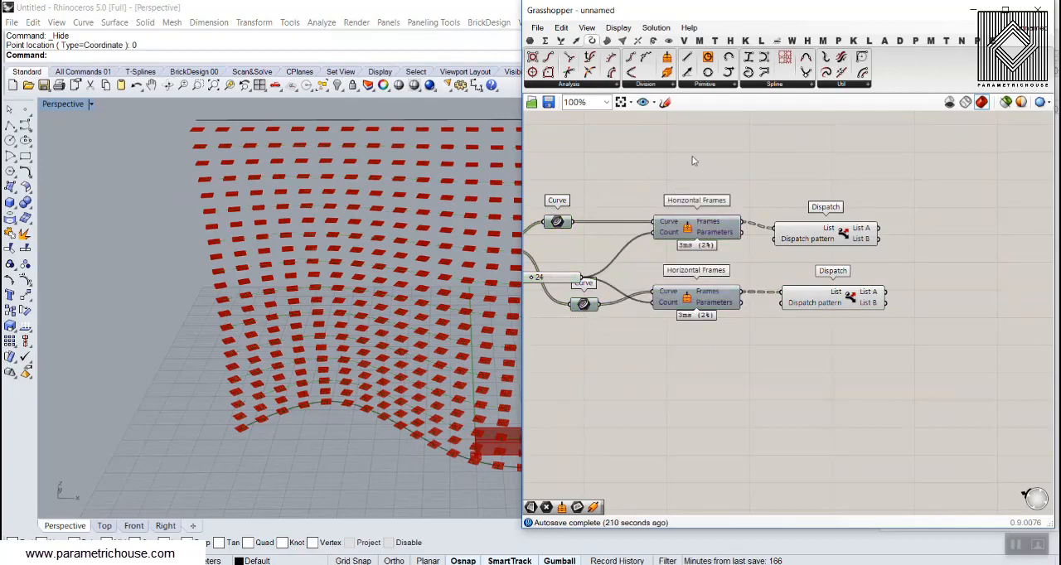
Add a Plane parameter after the upper frame Dispatch and connect List A to it
{"action": "right_click_drag", "start_coordinate": [849, 165], "coordinate": [736, 165]}
{"action": "scroll", "coordinate": [768, 234], "scroll_direction": "up", "scroll_amount": 2}
{"action": "left_click", "coordinate": [530, 41]}
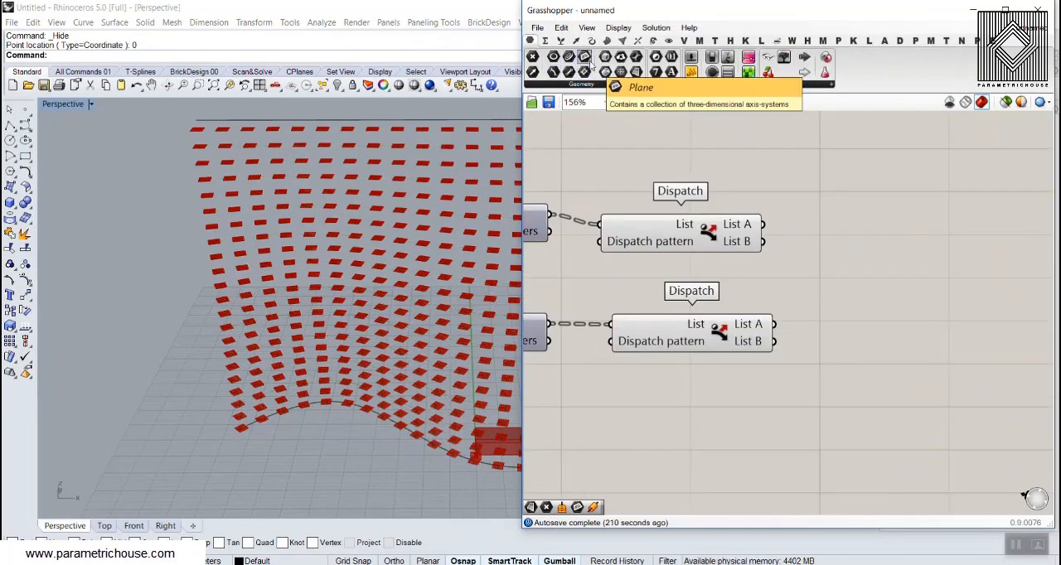
{"action": "left_click_drag", "start_coordinate": [589, 55], "coordinate": [850, 238]}
{"action": "left_click_drag", "start_coordinate": [762, 223], "coordinate": [852, 237]}
{"action": "scroll", "coordinate": [266, 389], "scroll_direction": "up", "scroll_amount": 5}
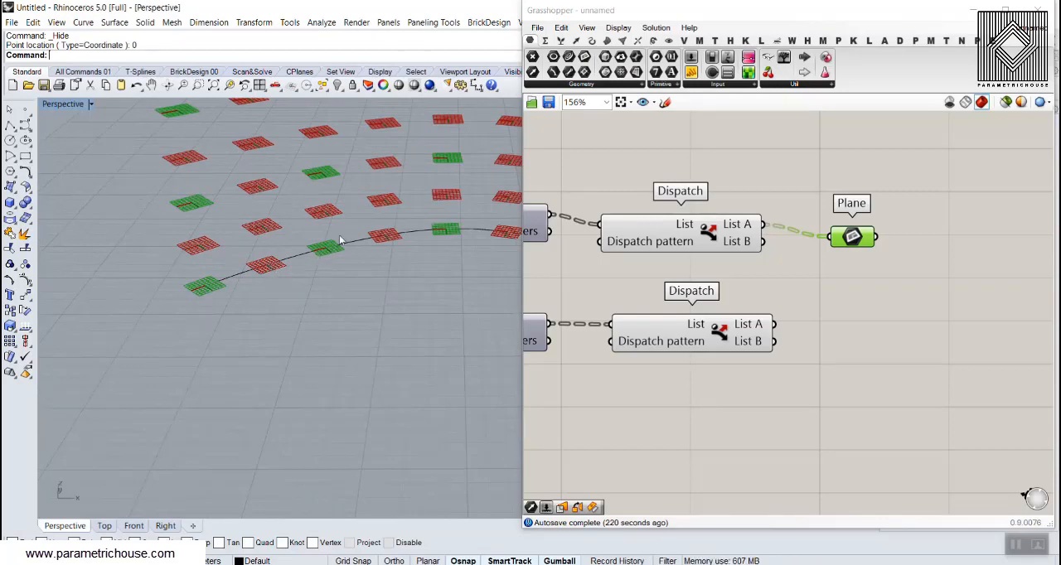
{"action": "left_click_drag", "start_coordinate": [864, 238], "coordinate": [867, 217]}
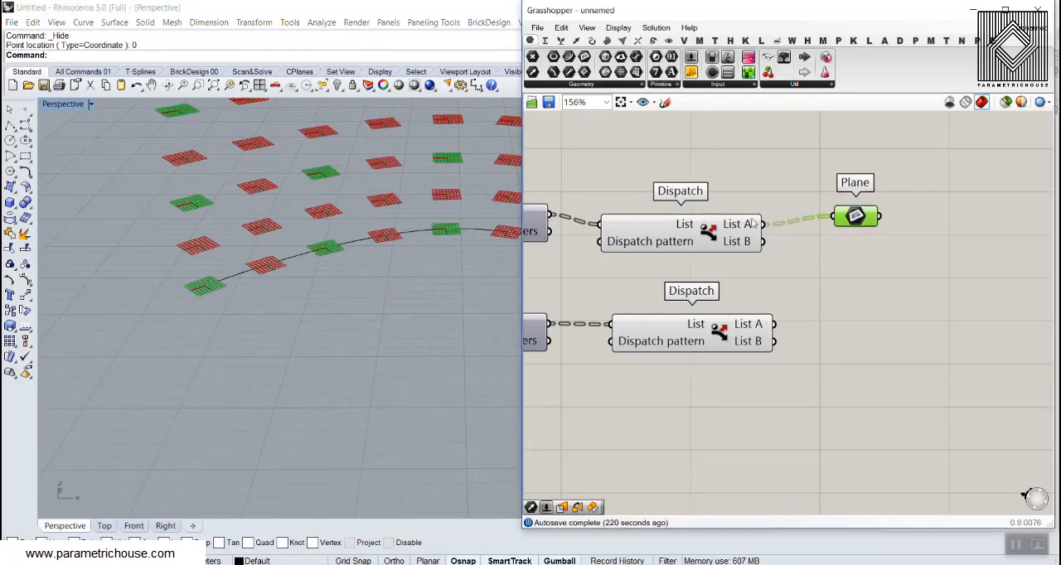
Turn off the upper frame Dispatch's preview and align the Plane parameter with its List A output
{"action": "right_click", "coordinate": [709, 229]}
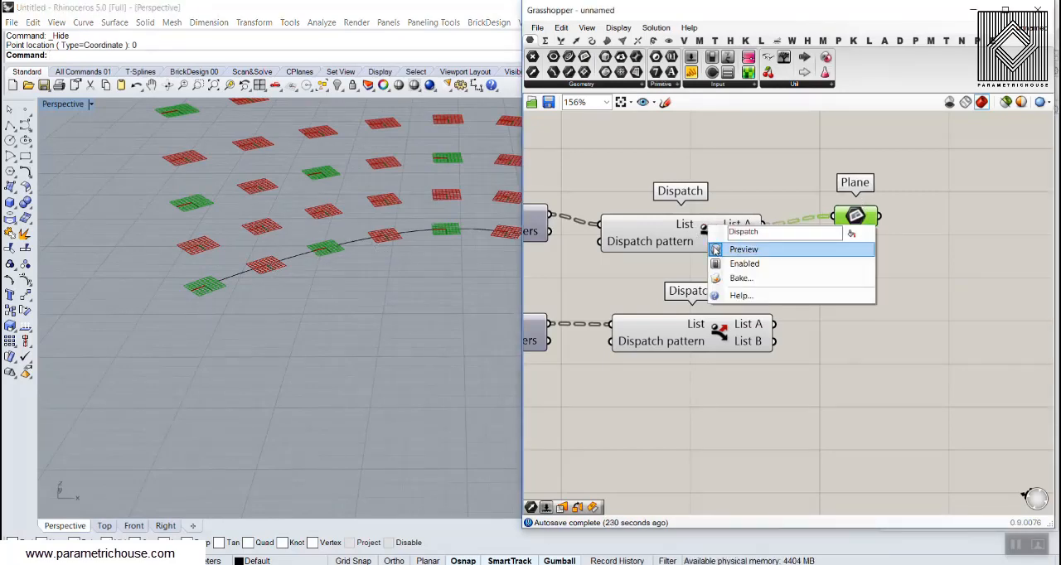
{"action": "left_click", "coordinate": [715, 248]}
{"action": "left_click", "coordinate": [738, 293]}
{"action": "left_click_drag", "start_coordinate": [856, 219], "coordinate": [865, 227]}
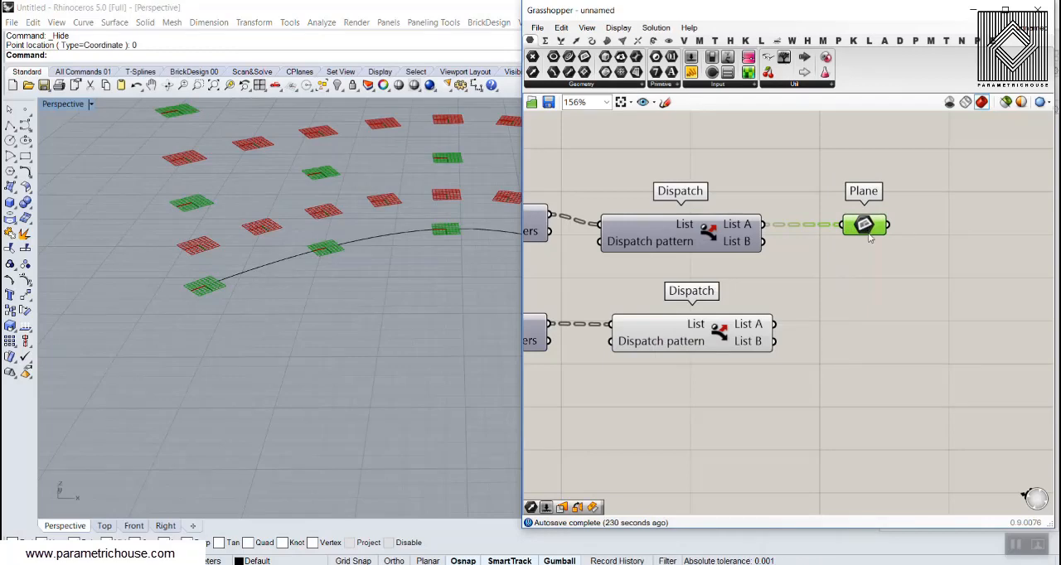
Copy the Plane parameter beside the lower frame Dispatch, feed it from List B, and turn off that Dispatch's preview
{"action": "left_click_drag", "start_coordinate": [869, 233], "coordinate": [878, 305], "text": "alt"}
{"action": "left_click", "coordinate": [829, 331]}
{"action": "left_click_drag", "start_coordinate": [776, 325], "coordinate": [864, 334]}
{"action": "right_click", "coordinate": [718, 330]}
{"action": "left_click", "coordinate": [738, 354]}
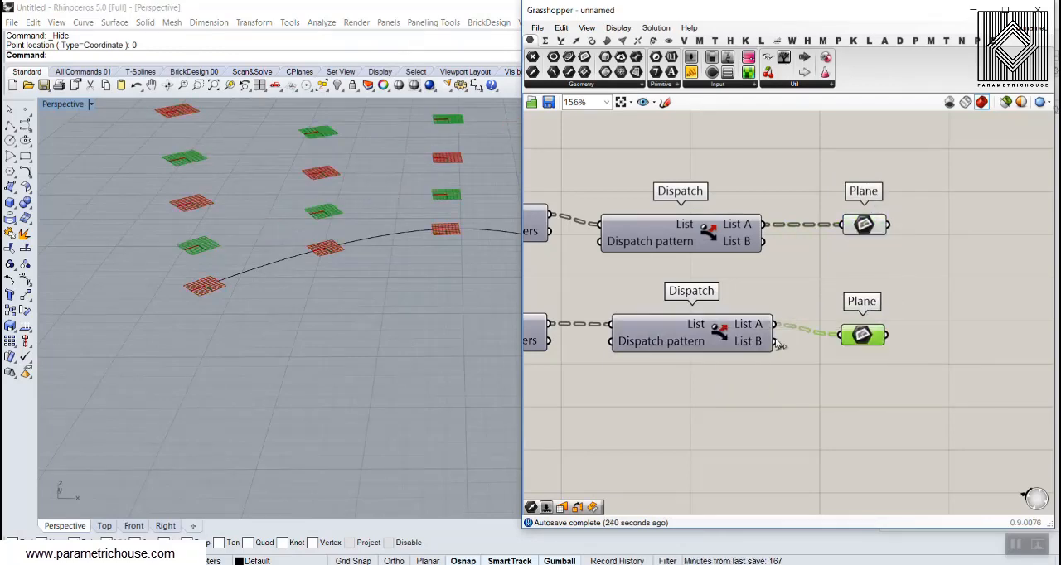
{"action": "left_click_drag", "start_coordinate": [776, 342], "coordinate": [840, 335]}
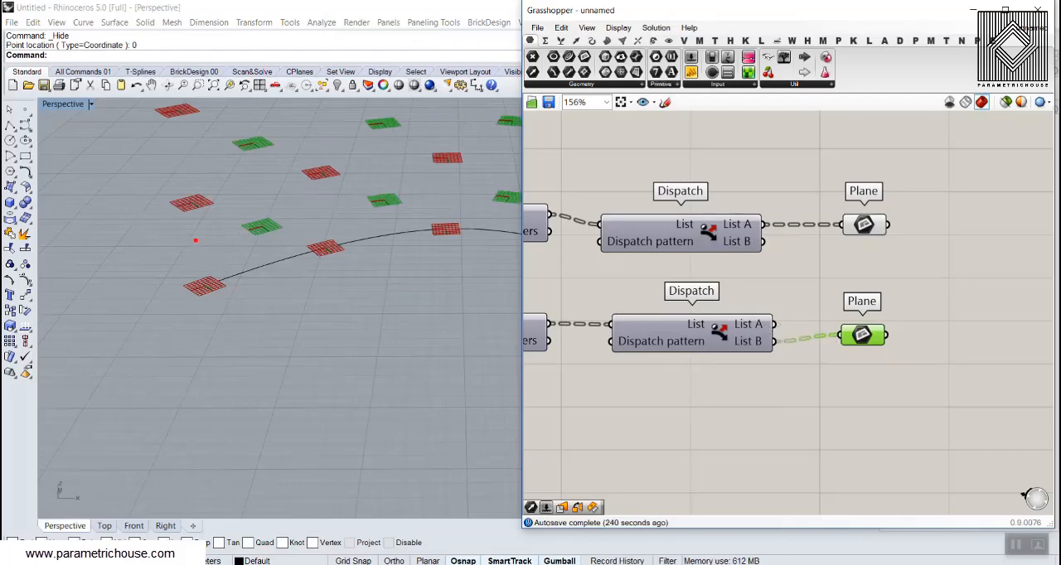
Set the Number Slider controlling both Horizontal Frames counts to 32
{"action": "left_click_drag", "start_coordinate": [195, 240], "coordinate": [211, 256]}
{"action": "key", "text": "Escape"}
{"action": "right_click_drag", "start_coordinate": [399, 251], "coordinate": [382, 227]}
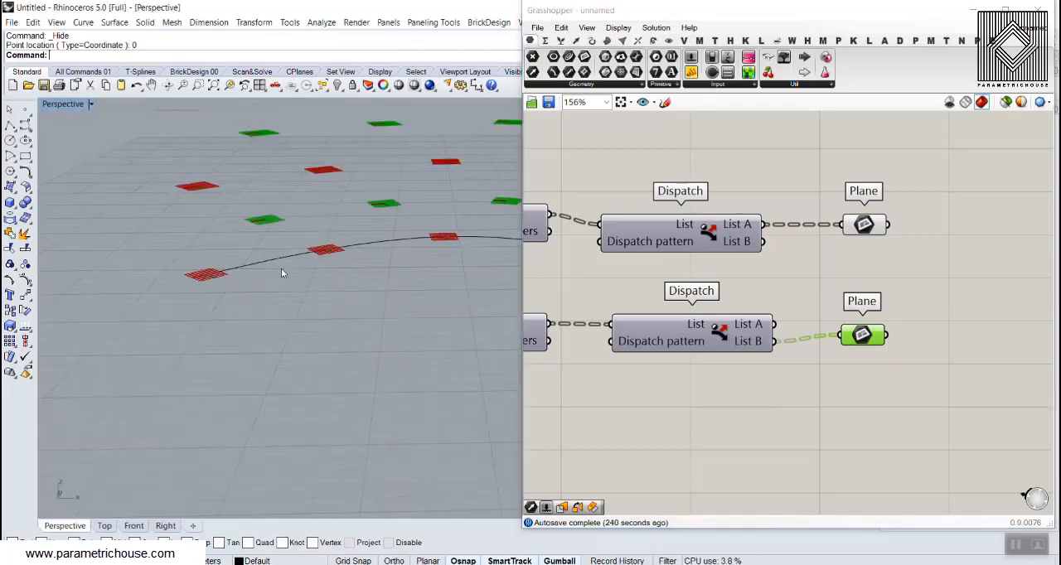
{"action": "scroll", "coordinate": [213, 294], "scroll_direction": "down", "scroll_amount": 12}
{"action": "scroll", "coordinate": [279, 230], "scroll_direction": "up", "scroll_amount": 10}
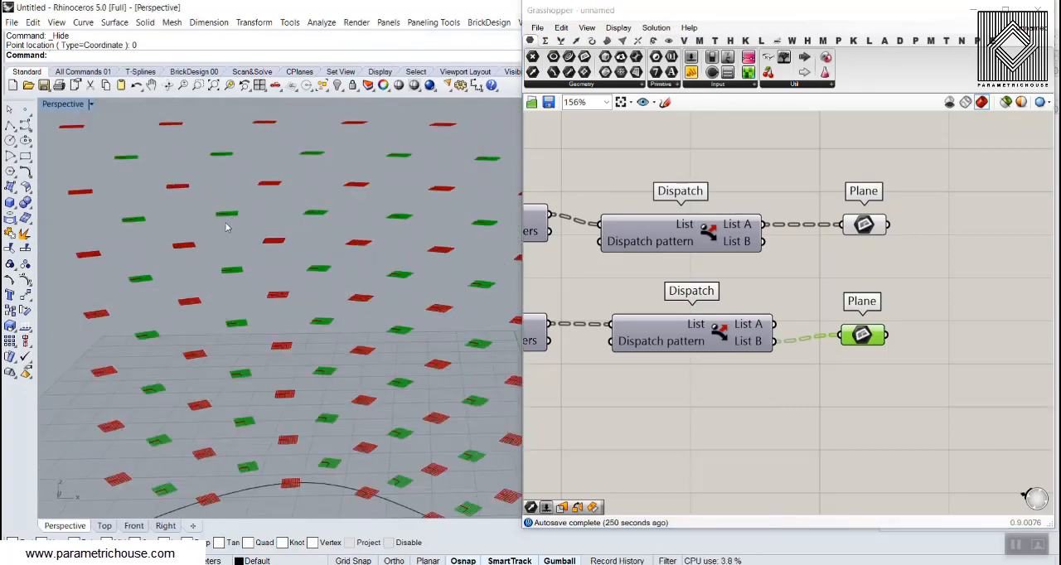
{"action": "right_click_drag", "start_coordinate": [816, 288], "coordinate": [725, 264]}
{"action": "scroll", "coordinate": [725, 264], "scroll_direction": "down", "scroll_amount": 3}
{"action": "right_click_drag", "start_coordinate": [661, 268], "coordinate": [806, 255]}
{"action": "scroll", "coordinate": [630, 267], "scroll_direction": "up", "scroll_amount": 5}
{"action": "left_click_drag", "start_coordinate": [663, 254], "coordinate": [681, 267]}
{"action": "scroll", "coordinate": [667, 312], "scroll_direction": "down", "scroll_amount": 6}
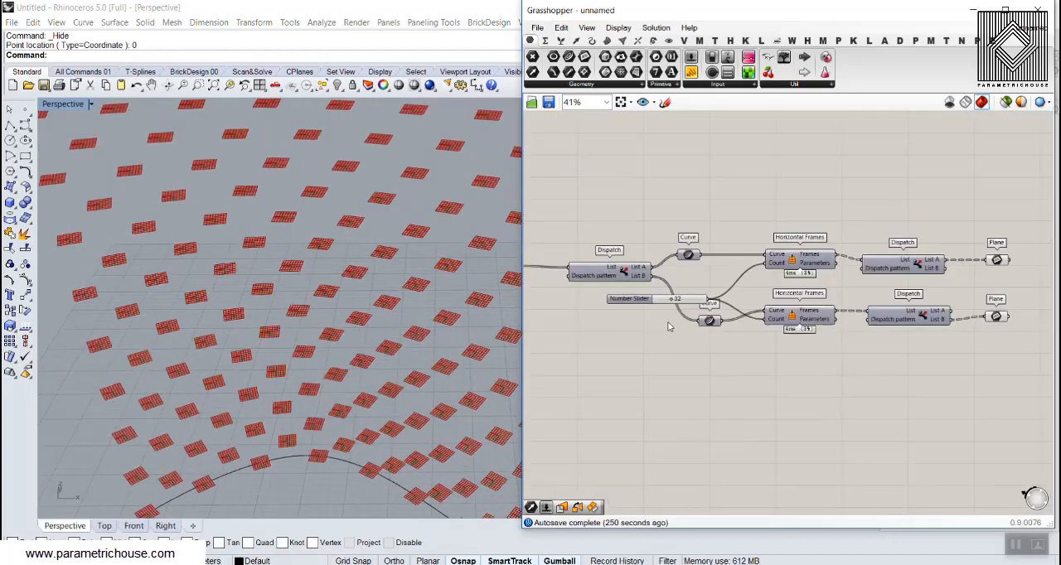
Move the Domain Box component beneath the lower Plane parameter and check its brick against the frames in the viewport
{"action": "scroll", "coordinate": [681, 310], "scroll_direction": "up", "scroll_amount": 6}
{"action": "left_click_drag", "start_coordinate": [692, 303], "coordinate": [820, 399]}
{"action": "scroll", "coordinate": [675, 320], "scroll_direction": "down", "scroll_amount": 7}
{"action": "scroll", "coordinate": [833, 322], "scroll_direction": "up", "scroll_amount": 7}
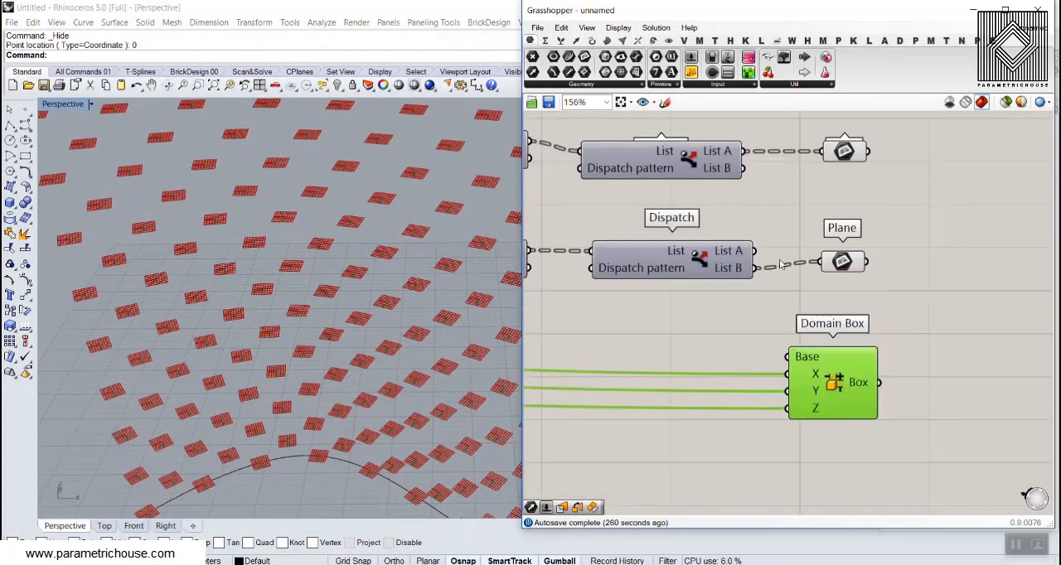
{"action": "scroll", "coordinate": [280, 341], "scroll_direction": "down", "scroll_amount": 5}
{"action": "right_click_drag", "start_coordinate": [279, 341], "coordinate": [218, 270], "text": "shift"}
{"action": "scroll", "coordinate": [217, 270], "scroll_direction": "down", "scroll_amount": 5}
{"action": "scroll", "coordinate": [288, 368], "scroll_direction": "up", "scroll_amount": 12}
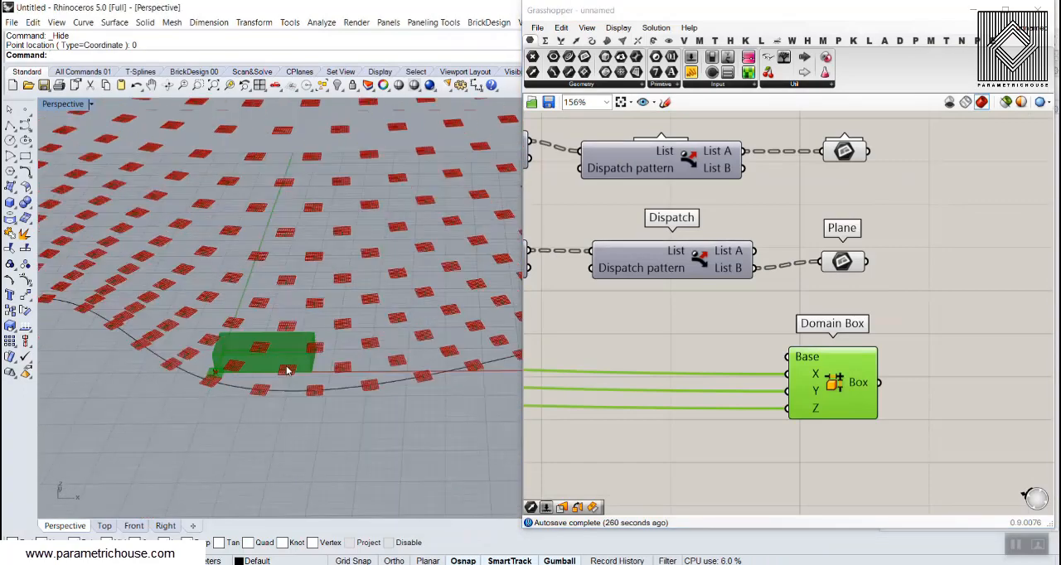
{"action": "left_click", "coordinate": [926, 346]}
Add an Orient component after Domain Box and connect the Box output to its Geometry input
{"action": "right_click_drag", "start_coordinate": [790, 435], "coordinate": [720, 380]}
{"action": "right_click_drag", "start_coordinate": [373, 331], "coordinate": [324, 326]}
{"action": "scroll", "coordinate": [324, 326], "scroll_direction": "up", "scroll_amount": 7}
{"action": "right_click_drag", "start_coordinate": [803, 321], "coordinate": [720, 327]}
{"action": "double_click", "coordinate": [852, 332]}
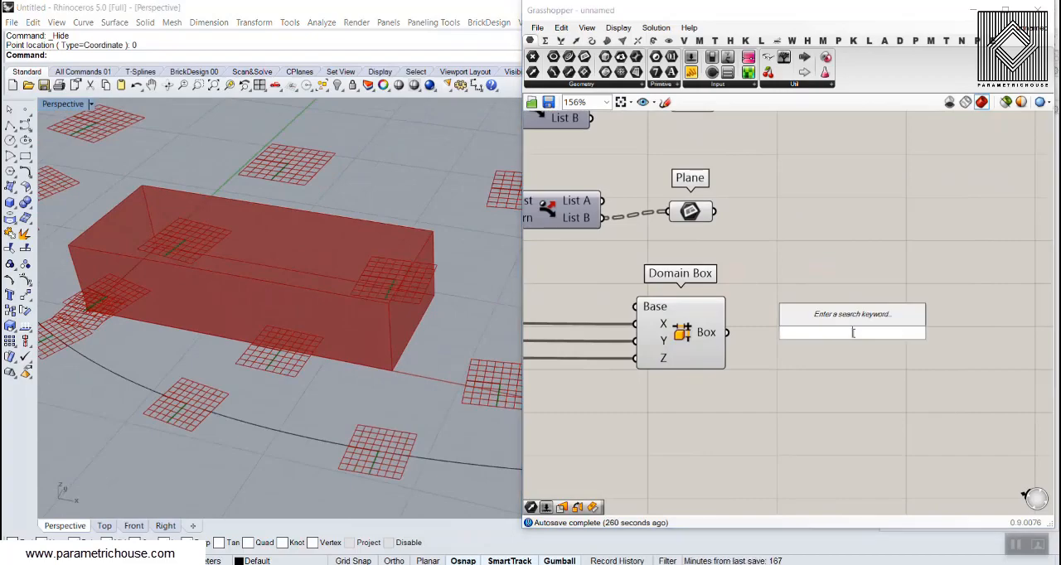
{"action": "type", "text": "ori"}
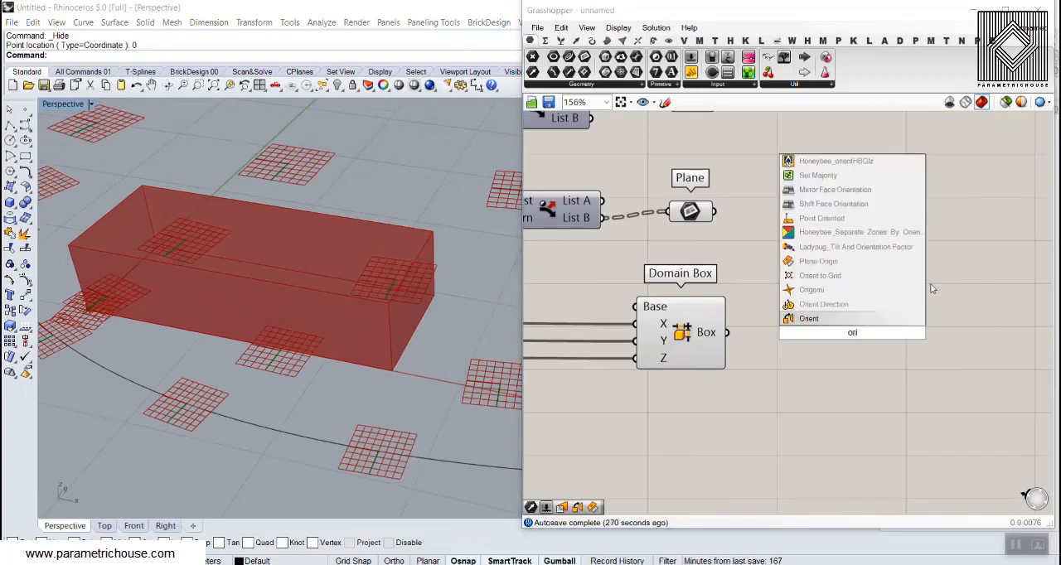
{"action": "left_click", "coordinate": [808, 318]}
{"action": "right_click_drag", "start_coordinate": [888, 319], "coordinate": [795, 291]}
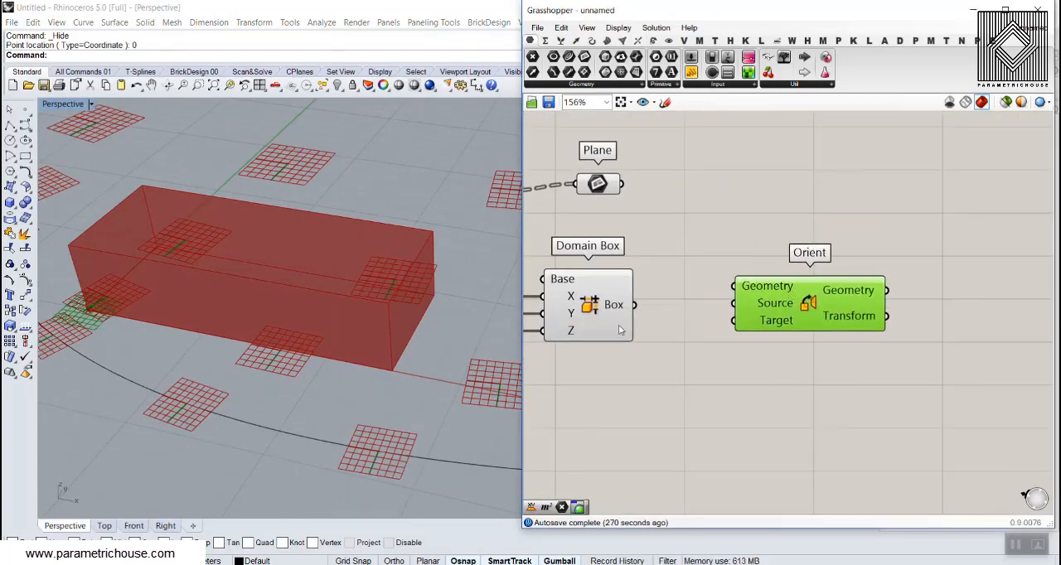
{"action": "left_click_drag", "start_coordinate": [617, 315], "coordinate": [733, 286]}
{"action": "right_click_drag", "start_coordinate": [746, 345], "coordinate": [714, 312]}
{"action": "left_click_drag", "start_coordinate": [776, 292], "coordinate": [849, 317]}
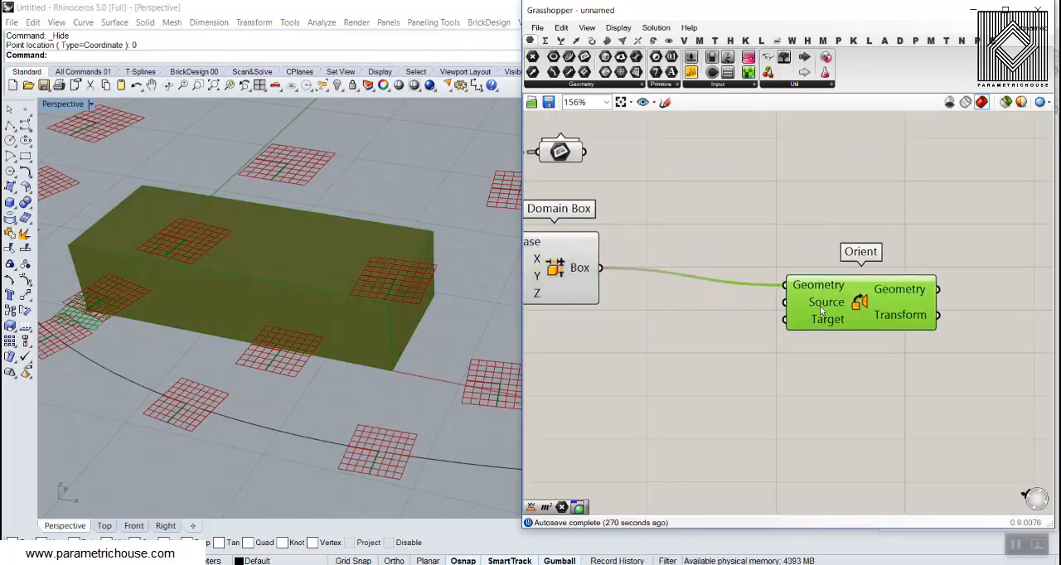
Add a Deconstruct Brep component below Domain Box and connect the Box output to its Brep input
{"action": "right_click_drag", "start_coordinate": [276, 363], "coordinate": [253, 339]}
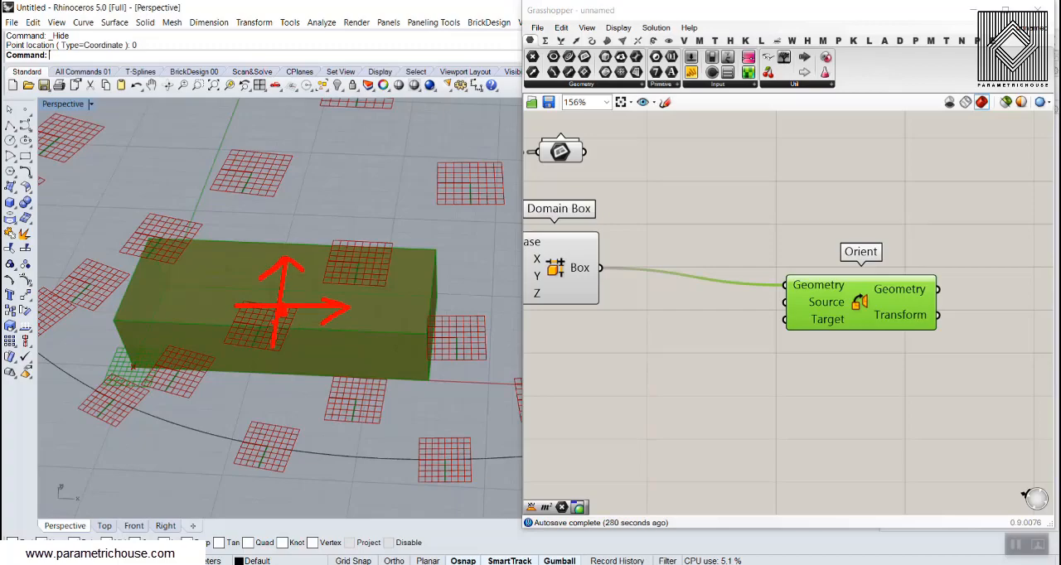
{"action": "key", "text": "Escape"}
{"action": "mouse_move", "coordinate": [325, 395]}
{"action": "right_mouse_down"}
{"action": "mouse_move", "coordinate": [305, 290]}
{"action": "mouse_move", "coordinate": [273, 326]}
{"action": "right_mouse_up"}
{"action": "scroll", "coordinate": [270, 326], "scroll_direction": "down", "scroll_amount": 5}
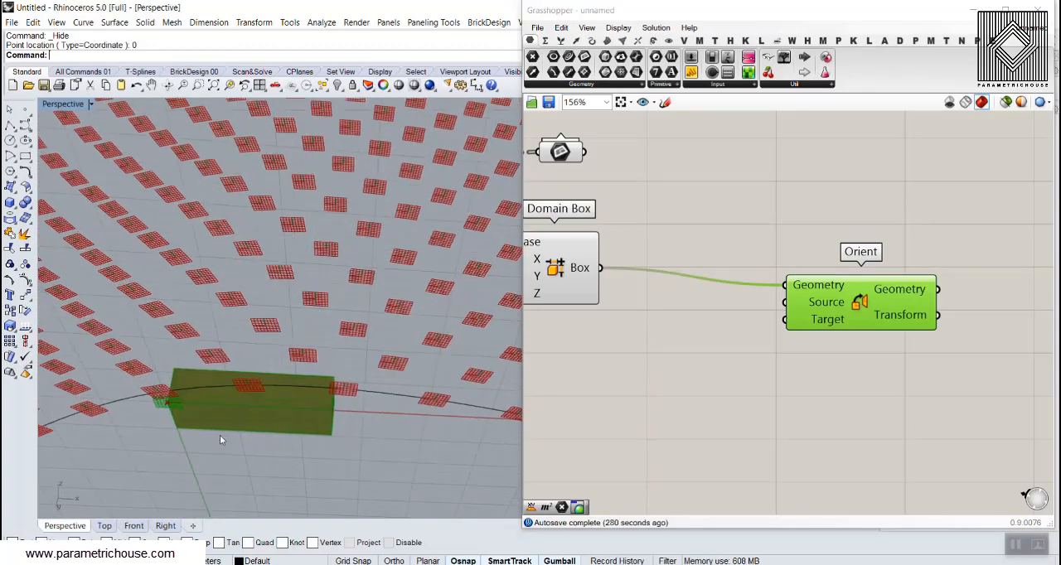
{"action": "right_click_drag", "start_coordinate": [657, 319], "coordinate": [745, 349]}
{"action": "scroll", "coordinate": [761, 325], "scroll_direction": "up", "scroll_amount": 2}
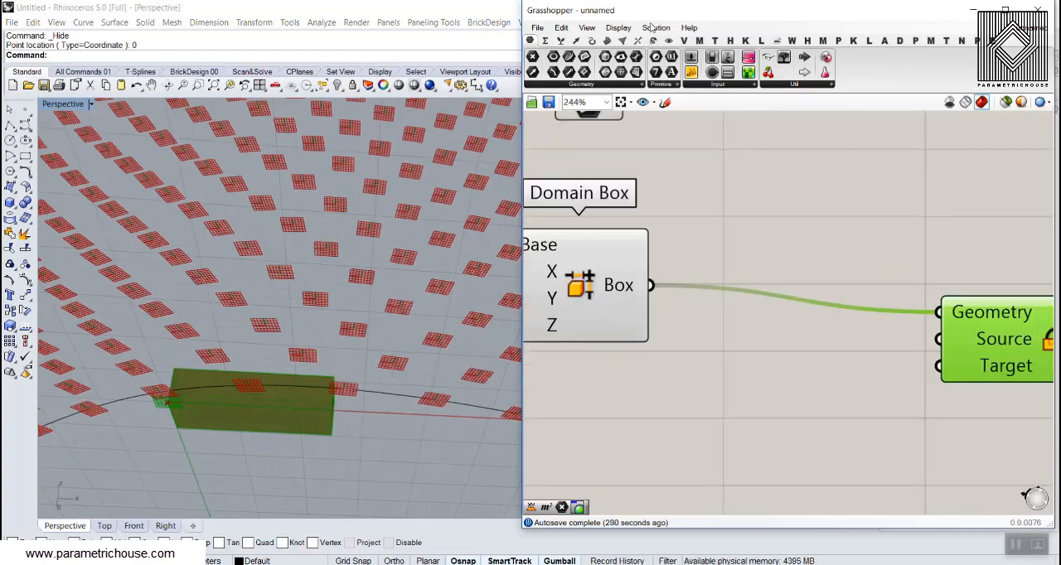
{"action": "left_click", "coordinate": [607, 41]}
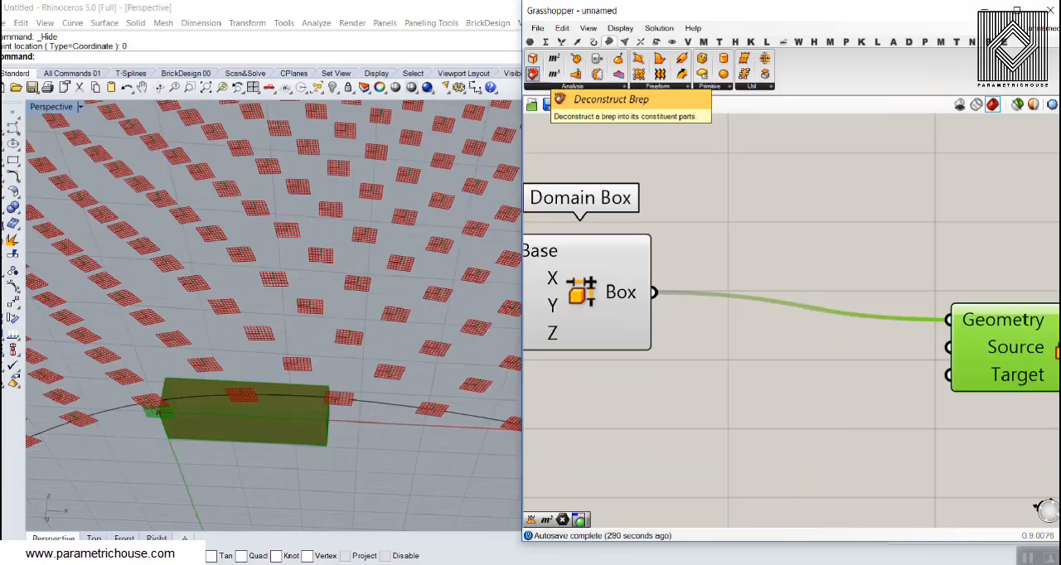
{"action": "left_click_drag", "start_coordinate": [532, 73], "coordinate": [730, 435]}
{"action": "right_click_drag", "start_coordinate": [729, 435], "coordinate": [728, 358]}
{"action": "left_click_drag", "start_coordinate": [647, 214], "coordinate": [645, 364]}
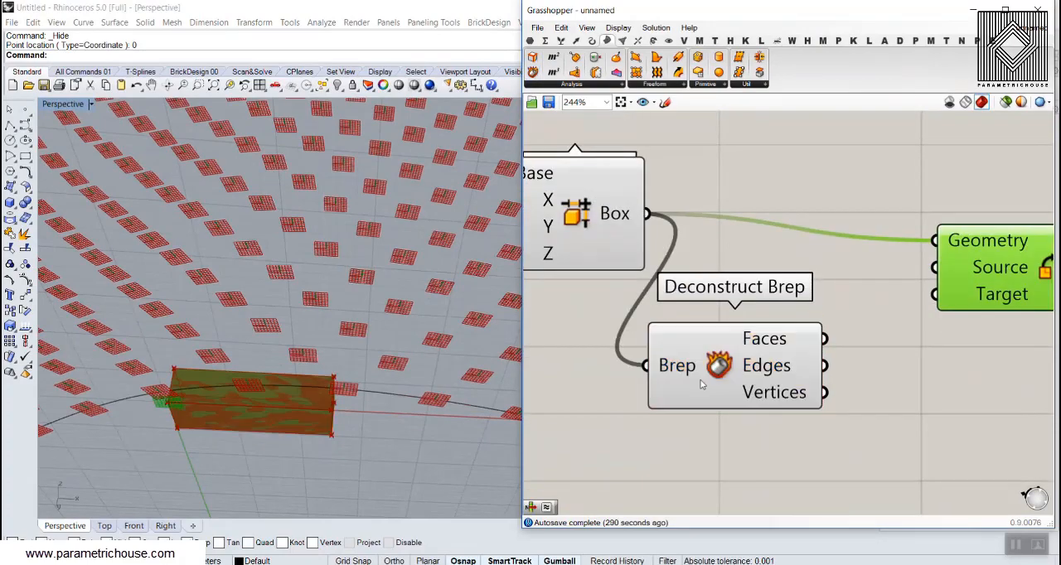
Place a List Item component beside the outputs of Deconstruct Brep
{"action": "scroll", "coordinate": [700, 384], "scroll_direction": "down", "scroll_amount": 2}
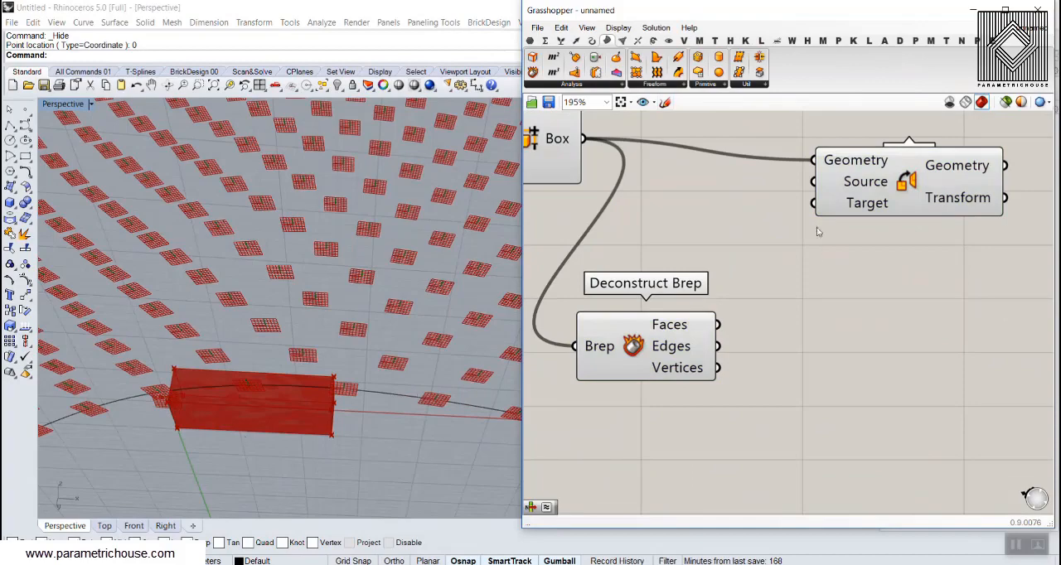
{"action": "double_click", "coordinate": [803, 322]}
{"action": "type", "text": "item"}
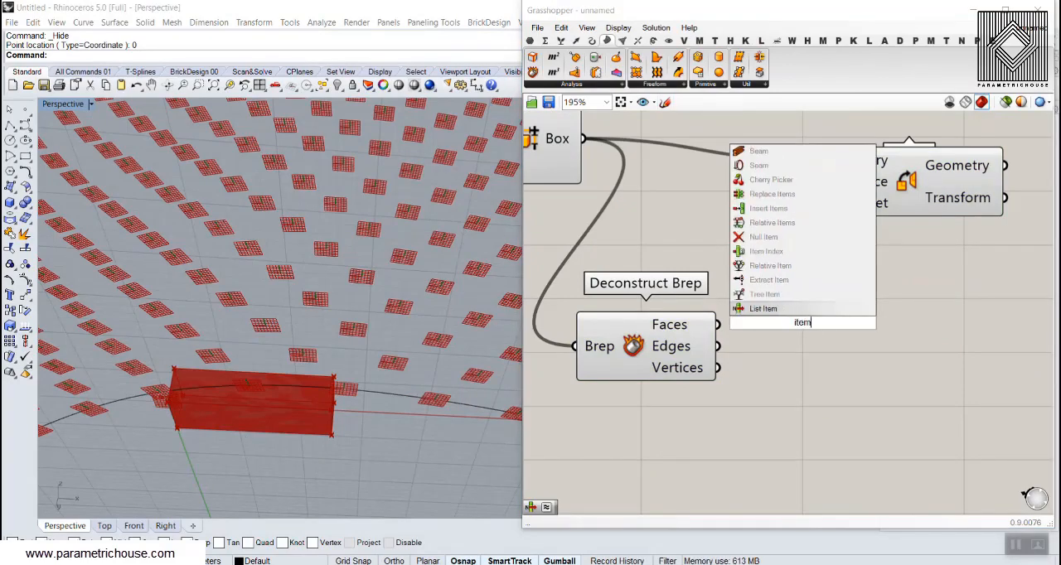
{"action": "left_click", "coordinate": [771, 311]}
{"action": "right_click_drag", "start_coordinate": [814, 362], "coordinate": [714, 285]}
{"action": "left_click_drag", "start_coordinate": [709, 261], "coordinate": [766, 323]}
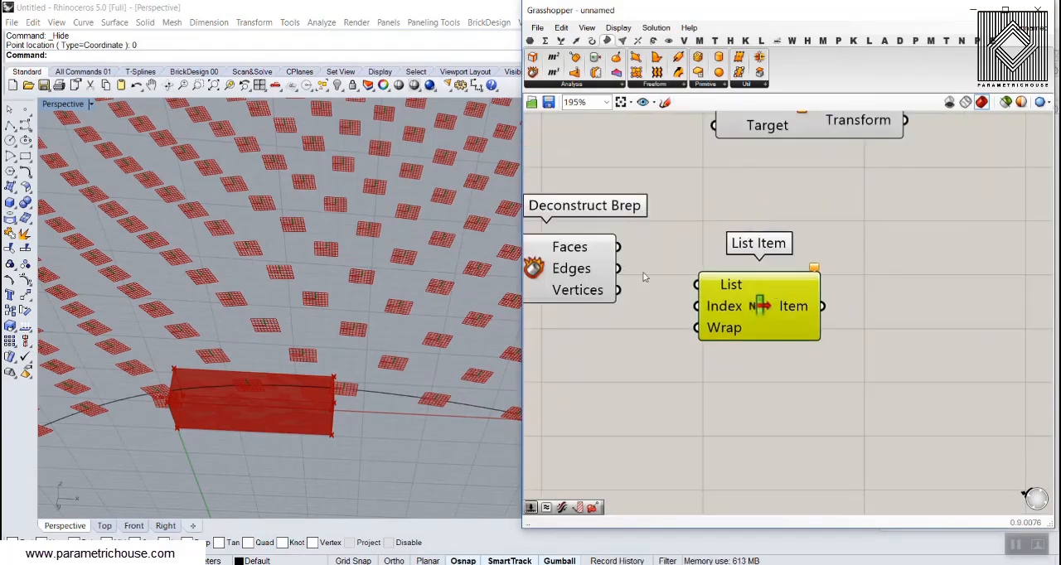
Connect the Faces output of Deconstruct Brep to the List input of List Item
{"action": "scroll", "coordinate": [618, 249], "scroll_direction": "up", "scroll_amount": 1}
{"action": "left_click_drag", "start_coordinate": [619, 247], "coordinate": [724, 299]}
{"action": "right_click_drag", "start_coordinate": [622, 314], "coordinate": [719, 309]}
{"action": "scroll", "coordinate": [719, 310], "scroll_direction": "down", "scroll_amount": 1}
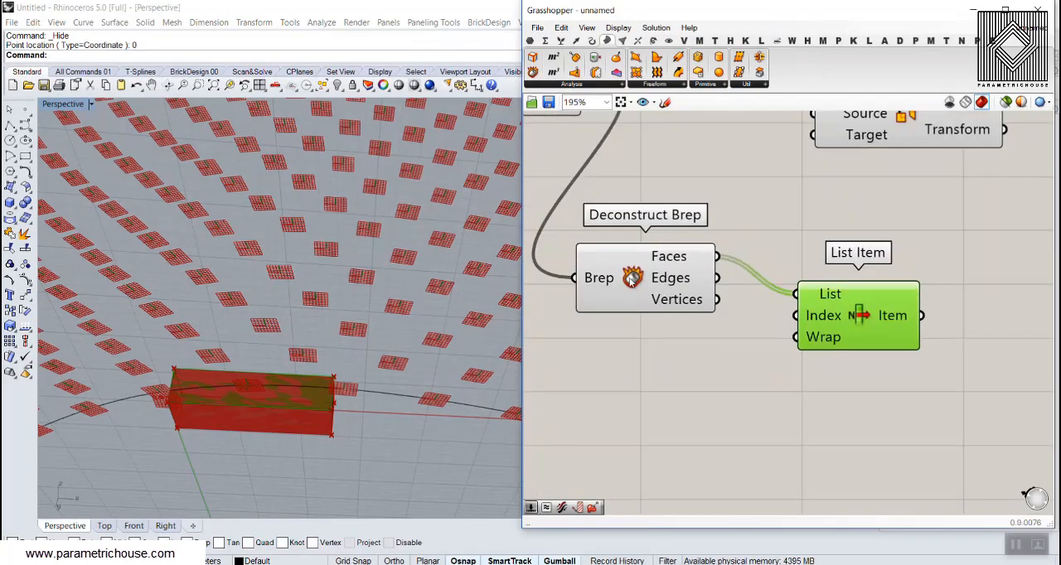
Turn off the preview of the Deconstruct Brep component and view the brick from the side
{"action": "right_click", "coordinate": [628, 272]}
{"action": "left_click", "coordinate": [654, 297]}
{"action": "left_click_drag", "start_coordinate": [637, 285], "coordinate": [633, 241]}
{"action": "scroll", "coordinate": [603, 293], "scroll_direction": "up", "scroll_amount": 1}
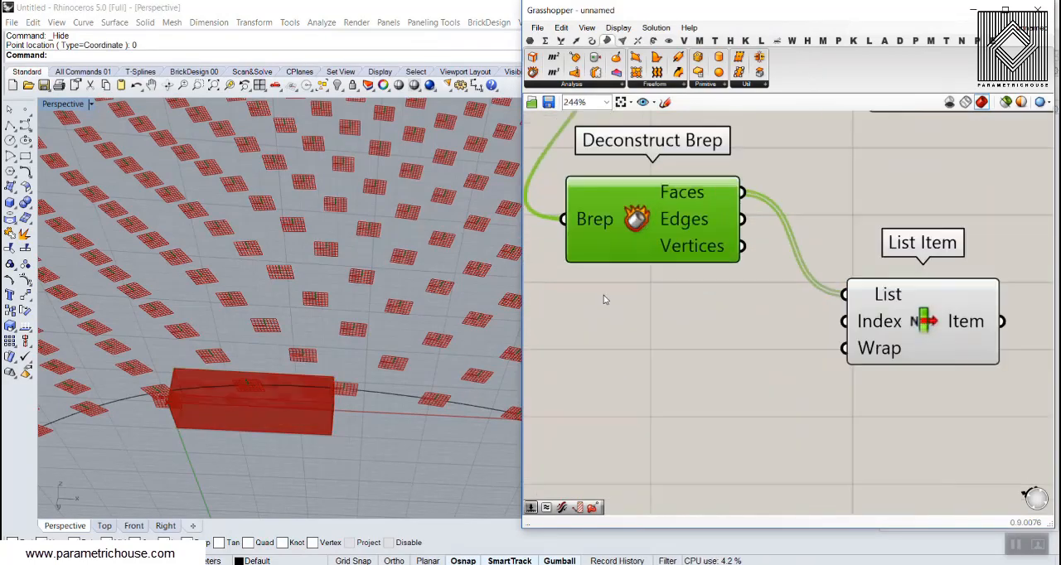
{"action": "left_click", "coordinate": [604, 299]}
{"action": "right_click_drag", "start_coordinate": [281, 376], "coordinate": [260, 366]}
Add a number slider with value 6 and connect it to the Index input of List Item
{"action": "double_click", "coordinate": [632, 340]}
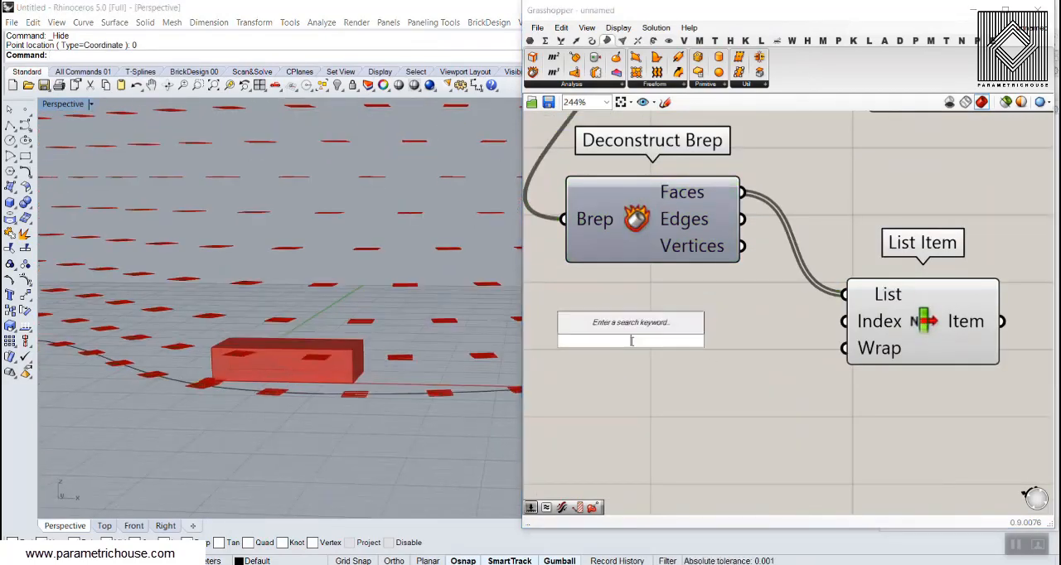
{"action": "type", "text": "6"}
{"action": "key", "text": "Return"}
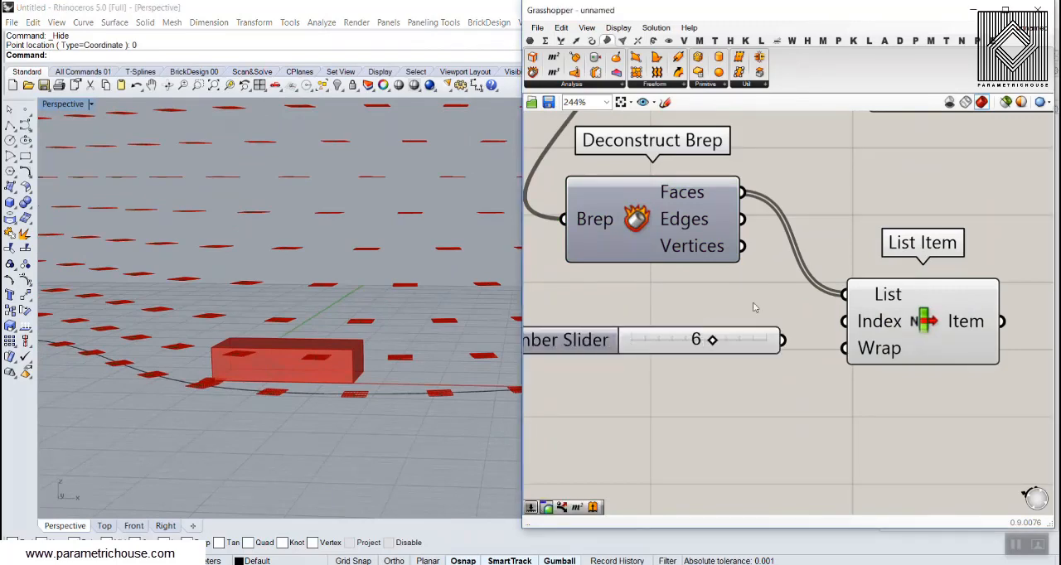
{"action": "left_click_drag", "start_coordinate": [781, 340], "coordinate": [844, 322]}
Set the List Item index slider to 4 to pick the underside face of the brick
{"action": "left_click_drag", "start_coordinate": [712, 340], "coordinate": [645, 341]}
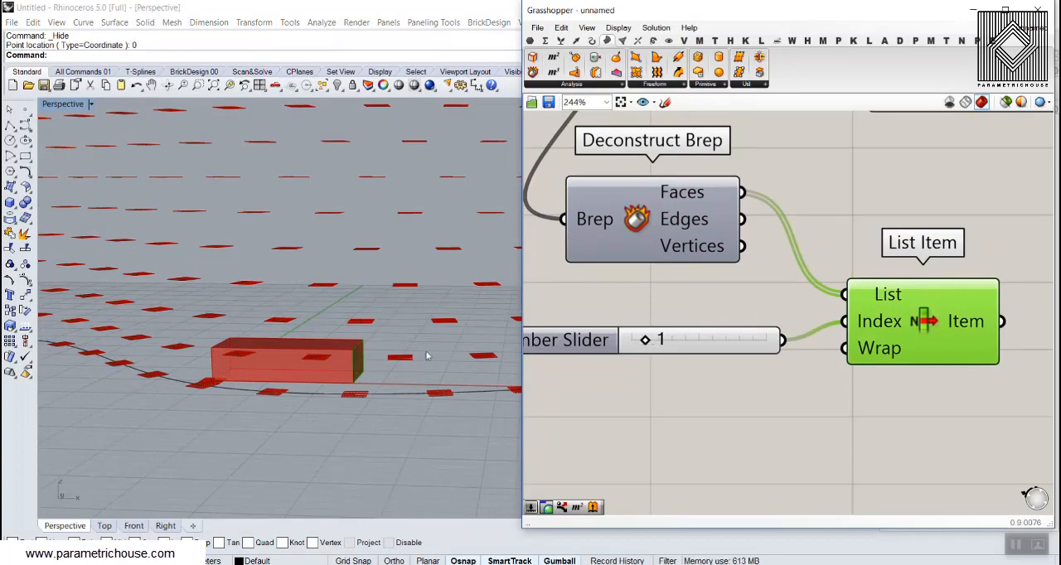
{"action": "right_click_drag", "start_coordinate": [422, 355], "coordinate": [325, 352]}
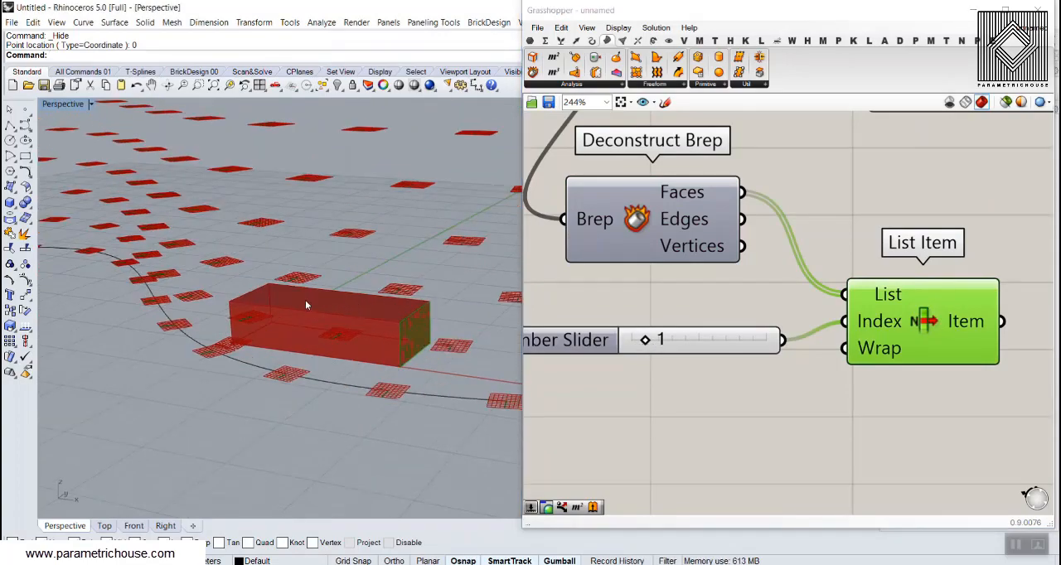
{"action": "left_click_drag", "start_coordinate": [644, 340], "coordinate": [669, 341]}
{"action": "right_click_drag", "start_coordinate": [383, 336], "coordinate": [360, 352]}
{"action": "left_click_drag", "start_coordinate": [676, 343], "coordinate": [680, 342]}
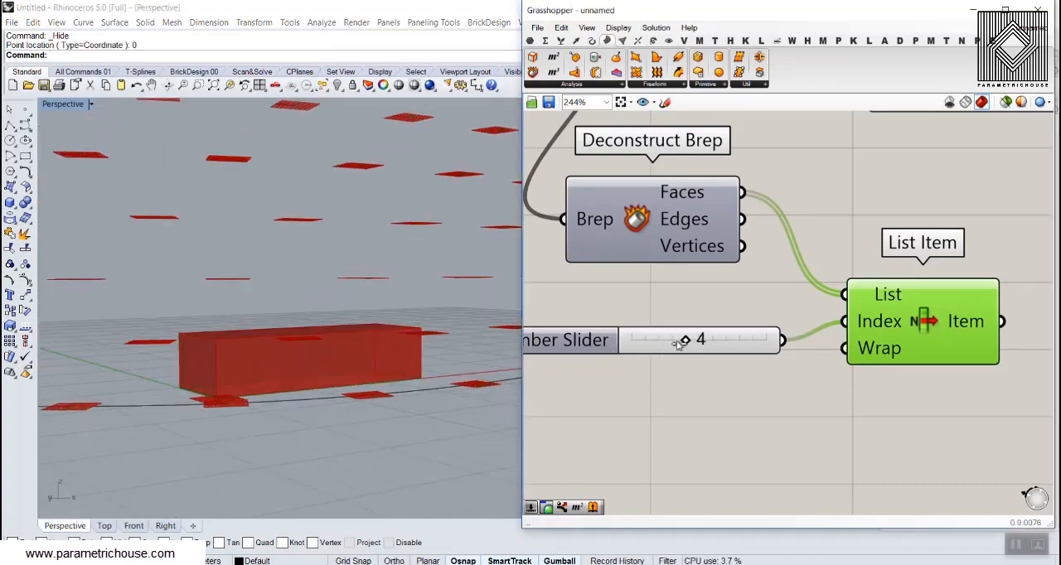
{"action": "right_click_drag", "start_coordinate": [274, 348], "coordinate": [302, 390]}
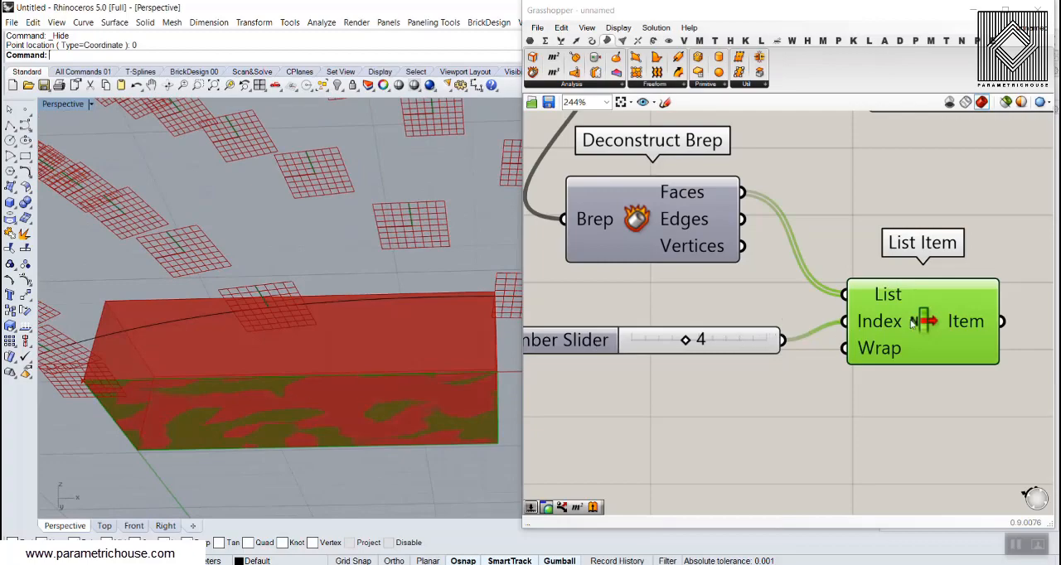
Add an Area component after List Item and connect the Item output to its Geometry input
{"action": "right_click_drag", "start_coordinate": [911, 323], "coordinate": [613, 348]}
{"action": "double_click", "coordinate": [817, 351]}
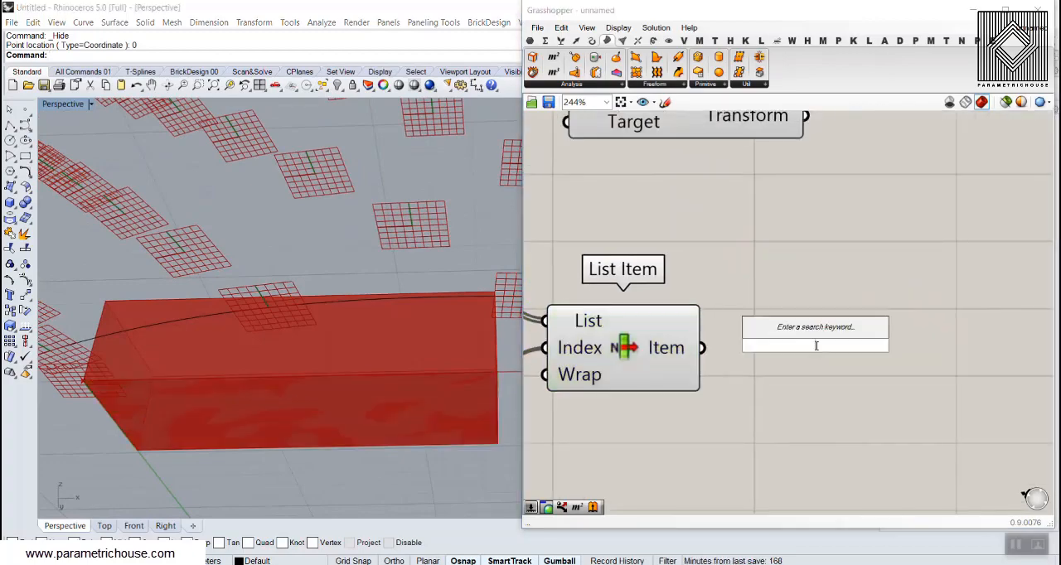
{"action": "type", "text": "are"}
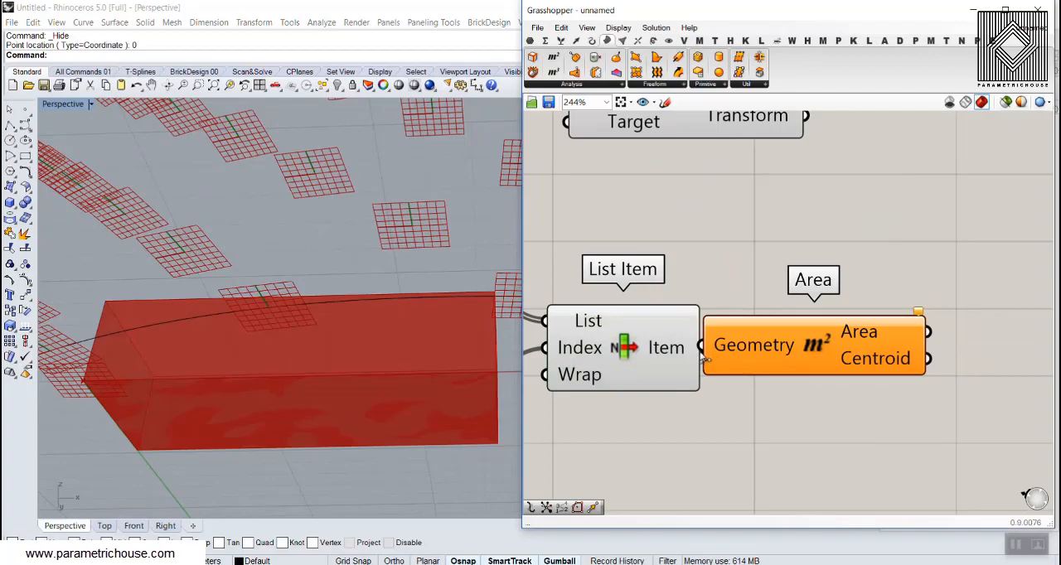
{"action": "left_click_drag", "start_coordinate": [759, 358], "coordinate": [826, 372]}
{"action": "scroll", "coordinate": [335, 414], "scroll_direction": "up", "scroll_amount": 5}
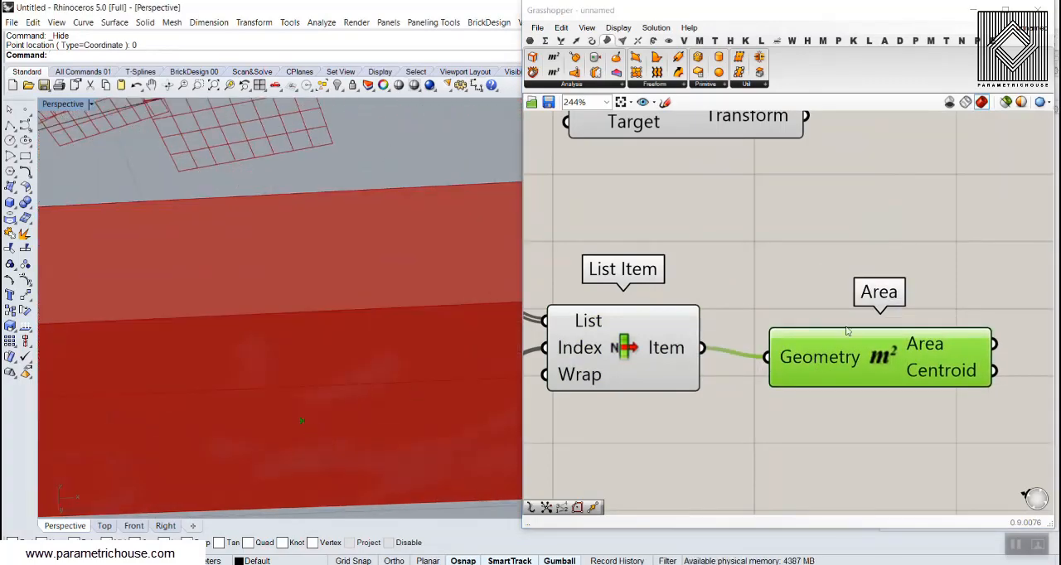
Add an XY Plane component and connect the Centroid output of Area to its Origin input
{"action": "right_click_drag", "start_coordinate": [847, 328], "coordinate": [604, 324]}
{"action": "double_click", "coordinate": [863, 349]}
{"action": "type", "text": "x"}
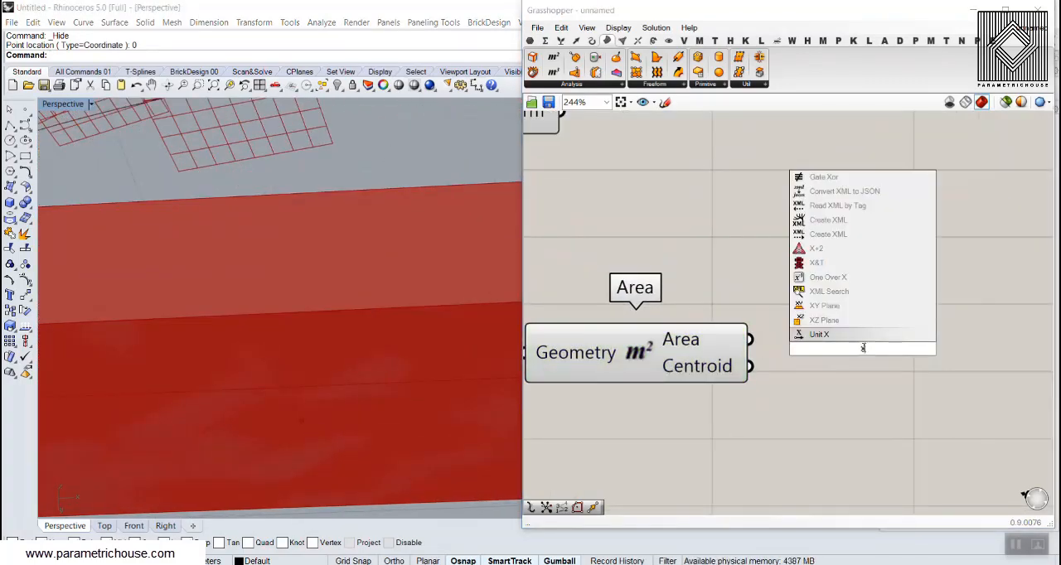
{"action": "type", "text": "y"}
{"action": "key", "text": "Return"}
{"action": "left_click_drag", "start_coordinate": [776, 358], "coordinate": [777, 357]}
{"action": "left_click", "coordinate": [862, 347]}
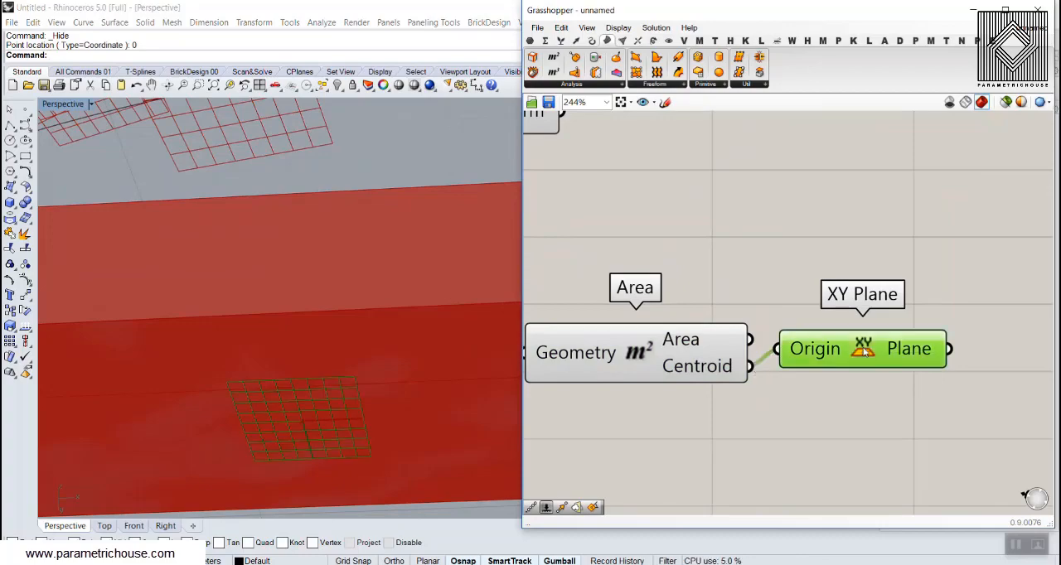
{"action": "right_click_drag", "start_coordinate": [308, 365], "coordinate": [339, 283]}
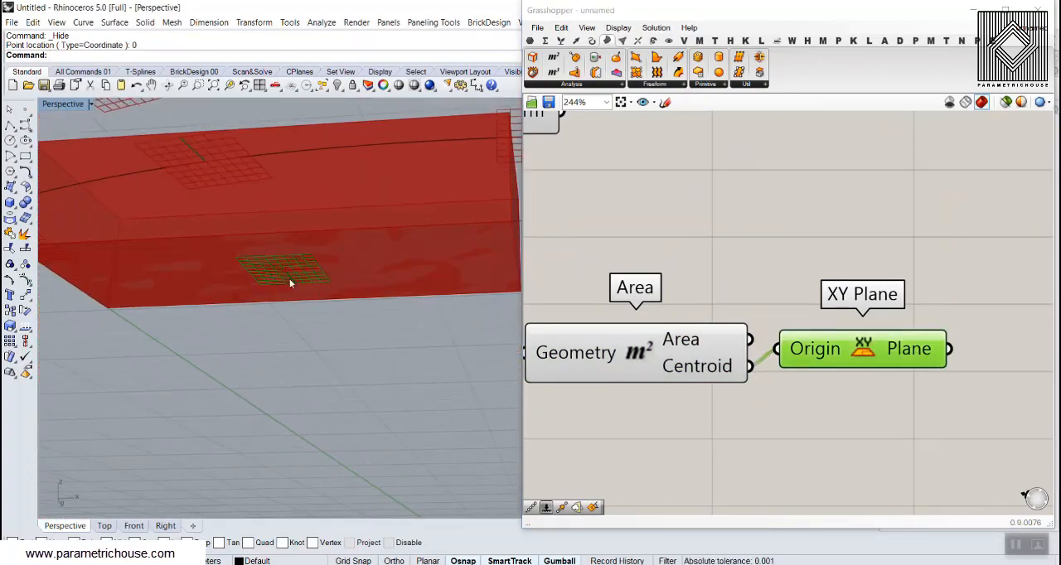
Connect the Plane output of XY Plane to the Source input of Orient
{"action": "scroll", "coordinate": [771, 348], "scroll_direction": "down", "scroll_amount": 5}
{"action": "left_click_drag", "start_coordinate": [672, 267], "coordinate": [935, 259]}
{"action": "left_click", "coordinate": [852, 300]}
{"action": "scroll", "coordinate": [836, 311], "scroll_direction": "up", "scroll_amount": 2}
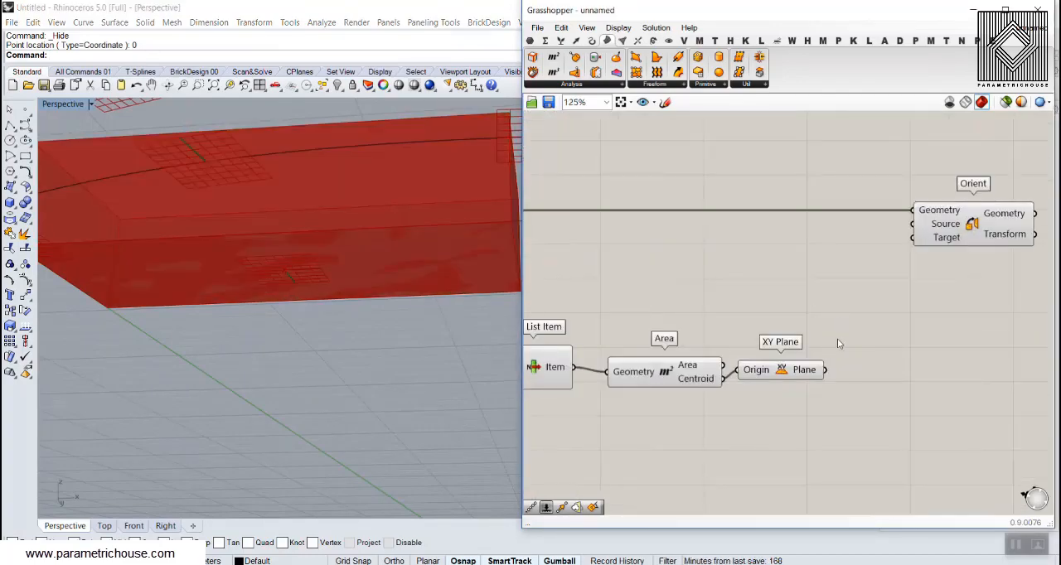
{"action": "left_click_drag", "start_coordinate": [827, 370], "coordinate": [913, 225]}
{"action": "right_click_drag", "start_coordinate": [305, 276], "coordinate": [130, 276]}
{"action": "scroll", "coordinate": [283, 358], "scroll_direction": "down", "scroll_amount": 6}
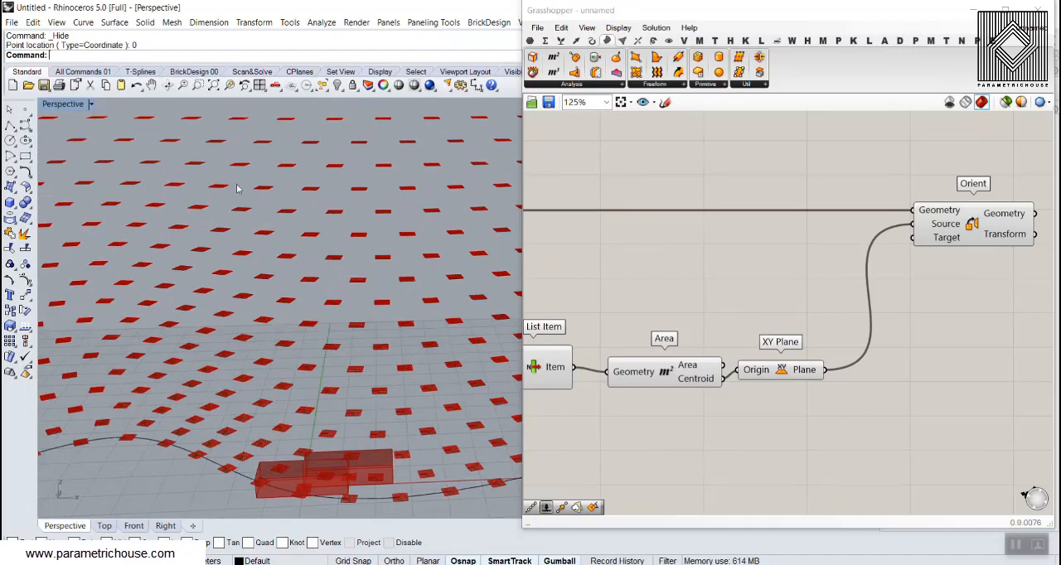
Add a third Plane parameter and connect both dispatched Plane parameters to its input
{"action": "scroll", "coordinate": [269, 303], "scroll_direction": "up", "scroll_amount": 3}
{"action": "right_click_drag", "start_coordinate": [666, 271], "coordinate": [877, 290]}
{"action": "scroll", "coordinate": [758, 283], "scroll_direction": "down", "scroll_amount": 3}
{"action": "scroll", "coordinate": [675, 214], "scroll_direction": "up", "scroll_amount": 4}
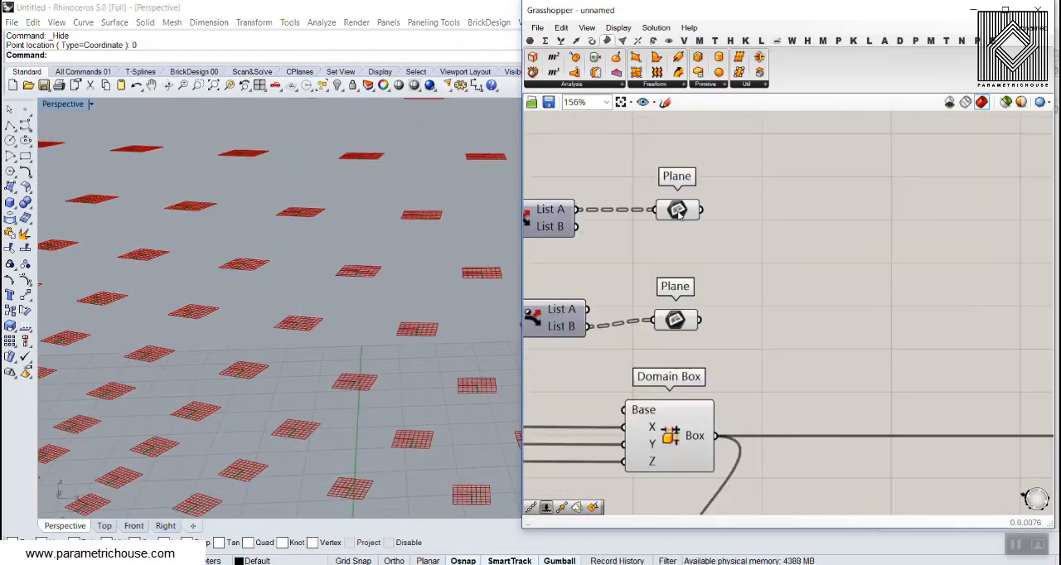
{"action": "left_click", "coordinate": [531, 42]}
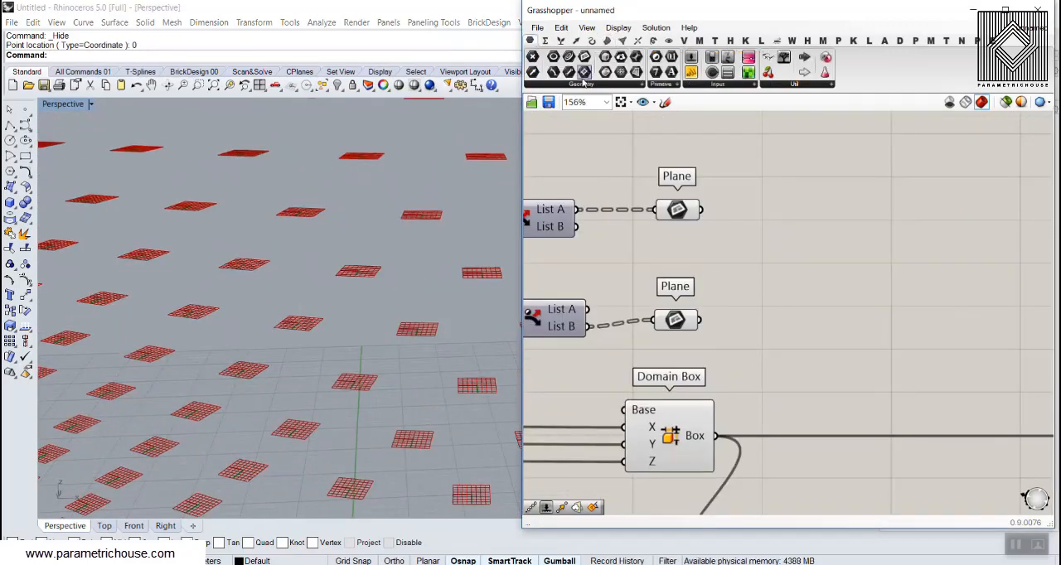
{"action": "left_click_drag", "start_coordinate": [585, 57], "coordinate": [737, 274]}
{"action": "left_click_drag", "start_coordinate": [701, 320], "coordinate": [734, 280], "text": "shift"}
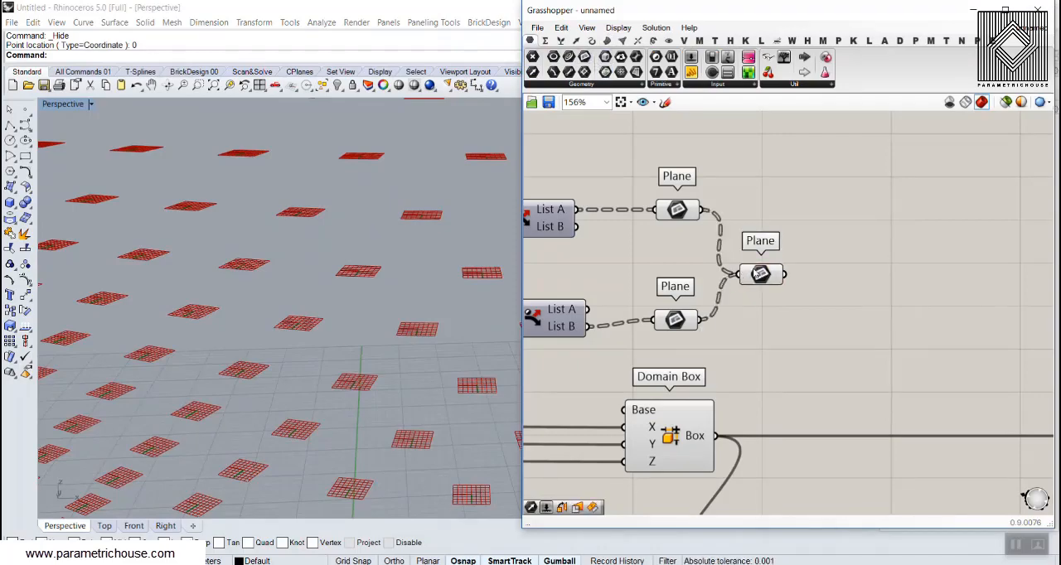
Move the combined Plane parameter beside Orient, connect it to the Target input, and view the brick wall
{"action": "left_click", "coordinate": [758, 273]}
{"action": "scroll", "coordinate": [840, 300], "scroll_direction": "down", "scroll_amount": 8}
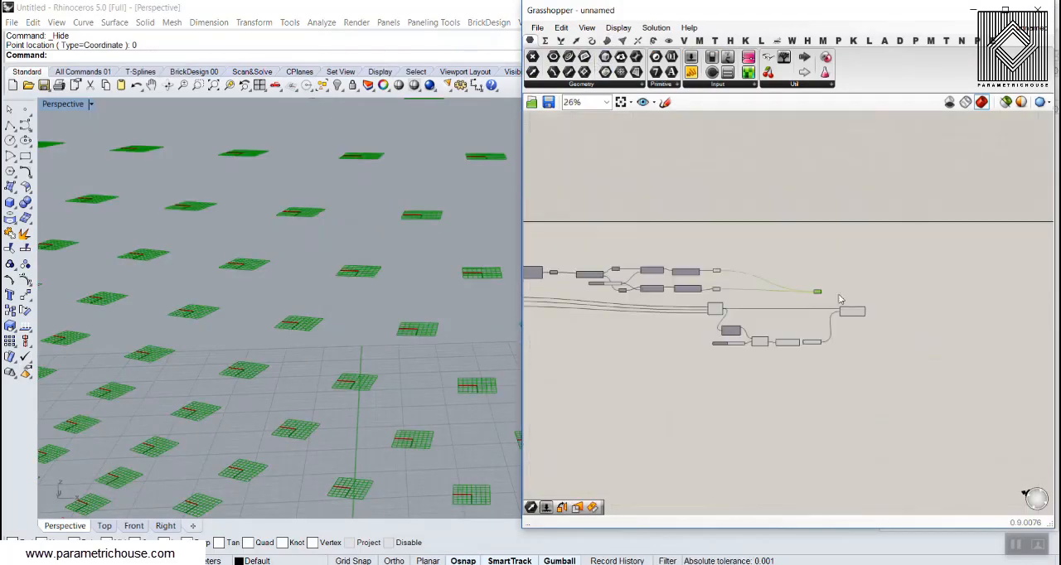
{"action": "scroll", "coordinate": [840, 300], "scroll_direction": "up", "scroll_amount": 10}
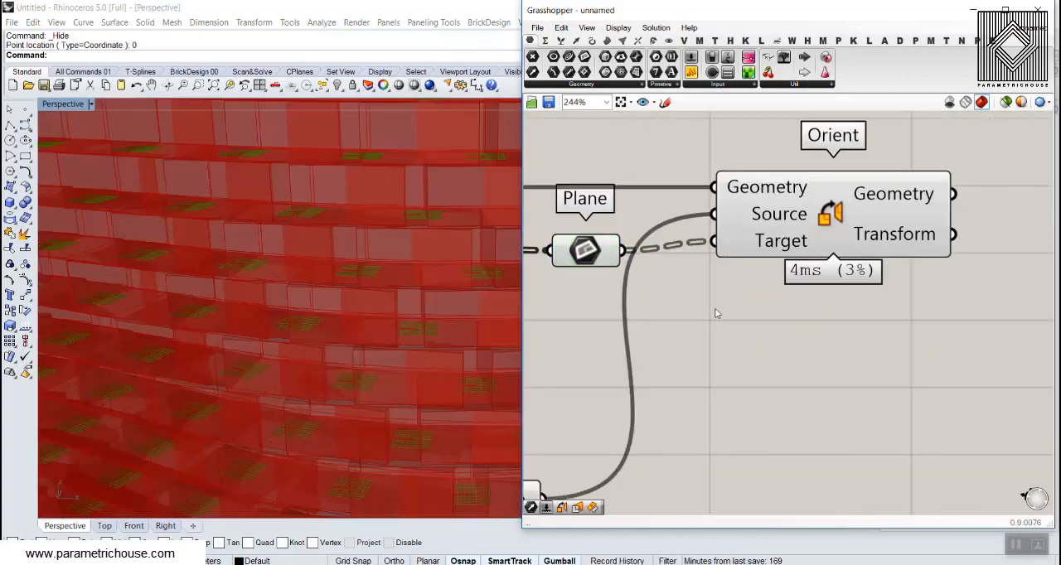
{"action": "scroll", "coordinate": [228, 311], "scroll_direction": "down", "scroll_amount": 10}
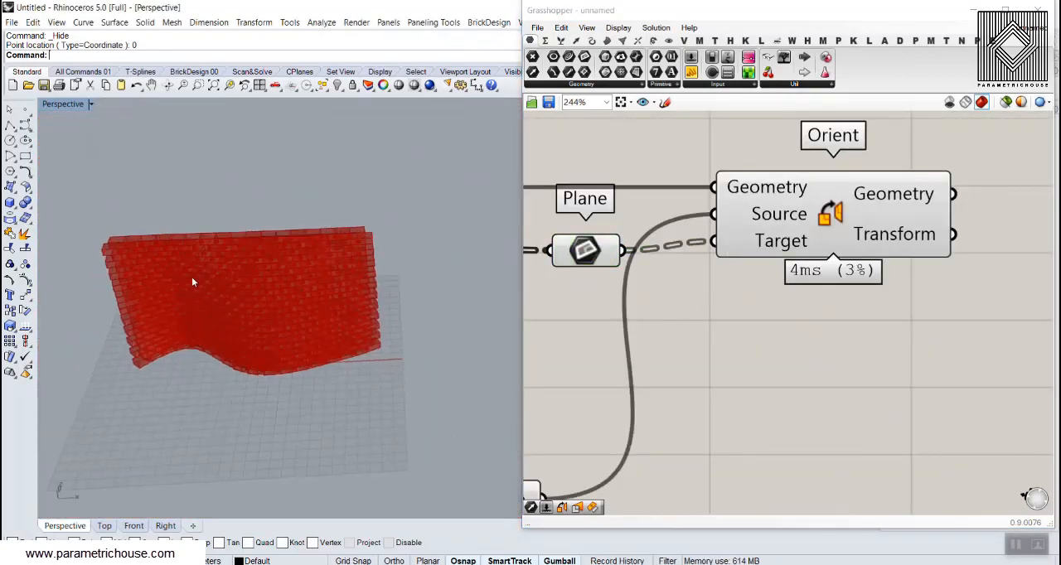
{"action": "scroll", "coordinate": [191, 282], "scroll_direction": "up", "scroll_amount": 5}
Set the slider feeding both Horizontal Frames components to 15 and check the brick spacing in the viewport
{"action": "scroll", "coordinate": [623, 306], "scroll_direction": "down", "scroll_amount": 10}
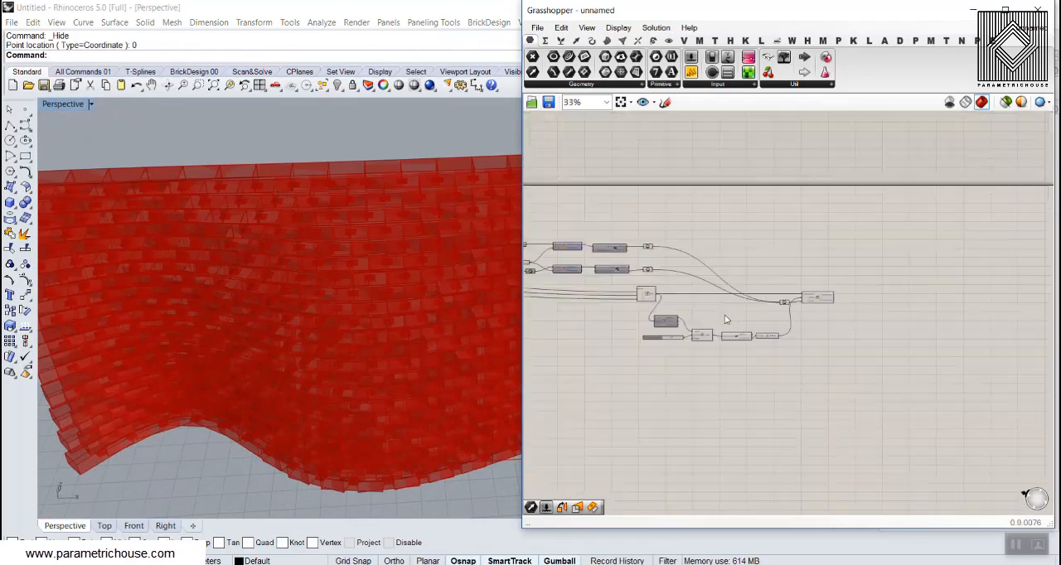
{"action": "scroll", "coordinate": [663, 271], "scroll_direction": "up", "scroll_amount": 10}
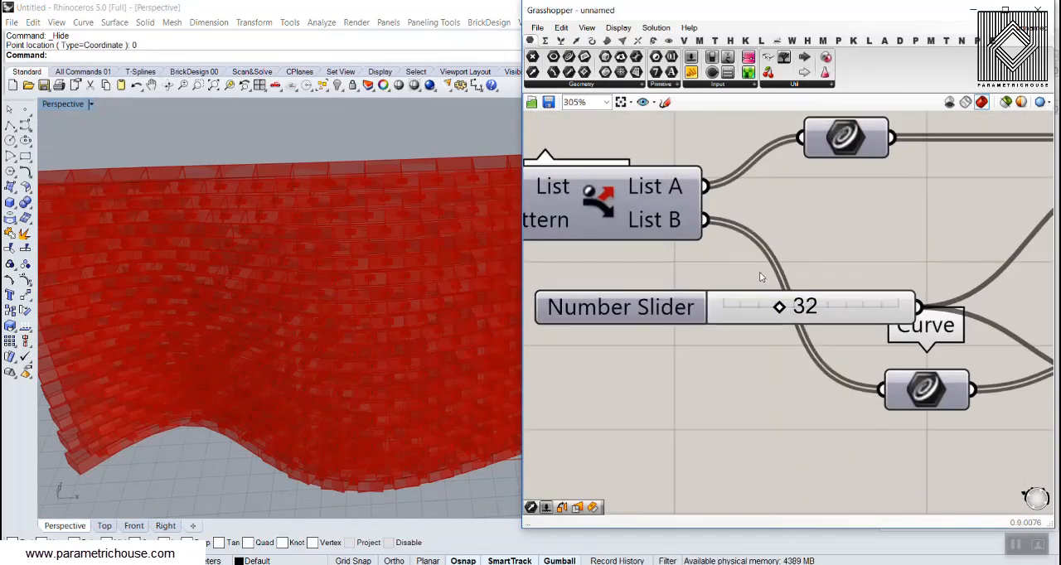
{"action": "left_click_drag", "start_coordinate": [779, 308], "coordinate": [749, 308]}
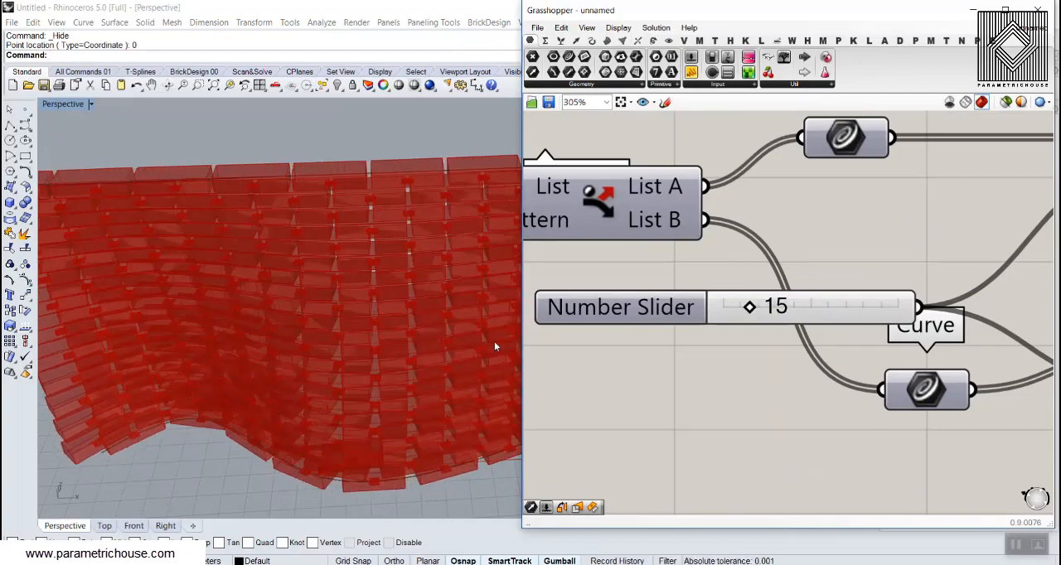
{"action": "right_click_drag", "start_coordinate": [494, 342], "coordinate": [350, 292]}
{"action": "scroll", "coordinate": [348, 338], "scroll_direction": "down", "scroll_amount": 6}
{"action": "scroll", "coordinate": [348, 338], "scroll_direction": "up", "scroll_amount": 8}
{"action": "right_click_drag", "start_coordinate": [348, 338], "coordinate": [311, 286]}
{"action": "scroll", "coordinate": [293, 335], "scroll_direction": "down", "scroll_amount": 6}
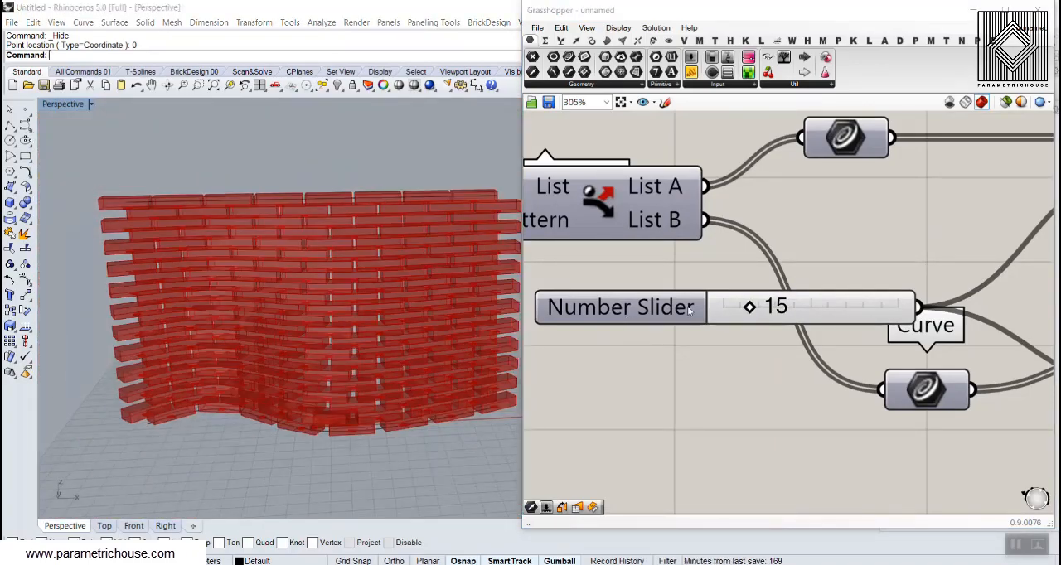
Set the brick's length, width and height sliders to 8.6, 1.9 and 2.72, checking the gaps in the wall
{"action": "scroll", "coordinate": [690, 338], "scroll_direction": "down", "scroll_amount": 10}
{"action": "scroll", "coordinate": [705, 351], "scroll_direction": "up", "scroll_amount": 11}
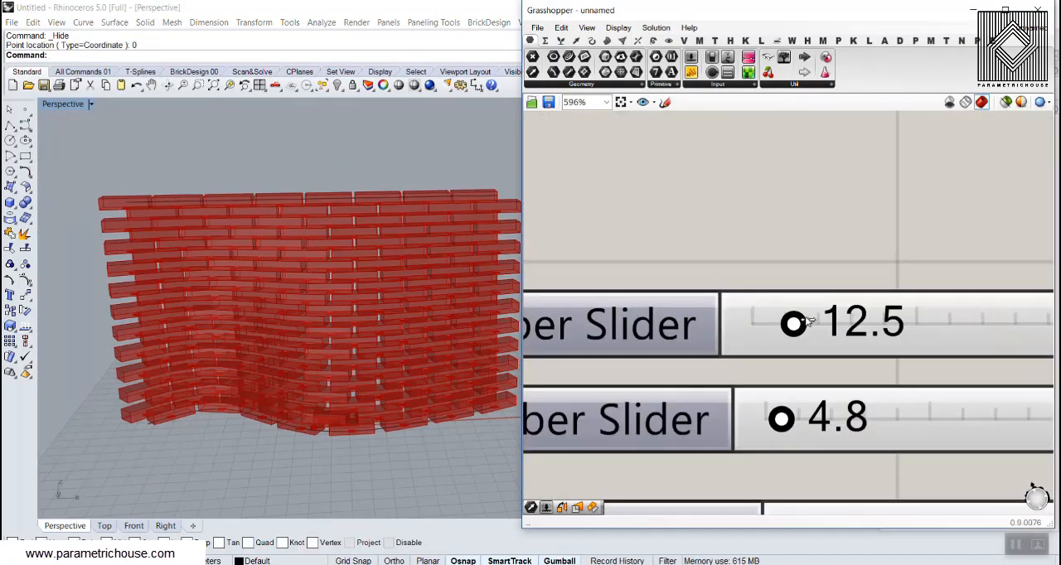
{"action": "left_click_drag", "start_coordinate": [794, 323], "coordinate": [781, 325]}
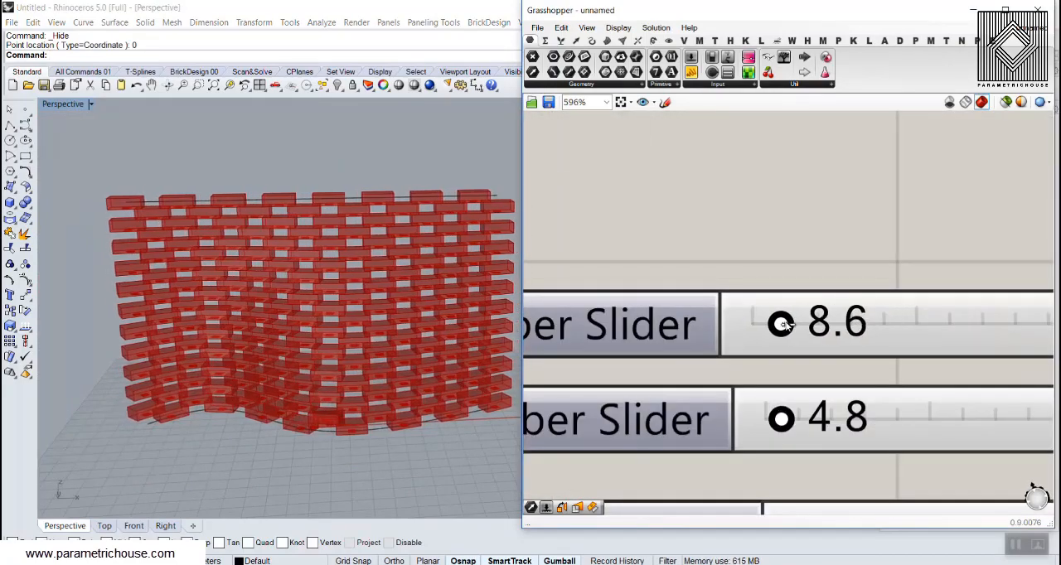
{"action": "left_click_drag", "start_coordinate": [781, 419], "coordinate": [774, 424]}
{"action": "right_click_drag", "start_coordinate": [787, 442], "coordinate": [766, 301]}
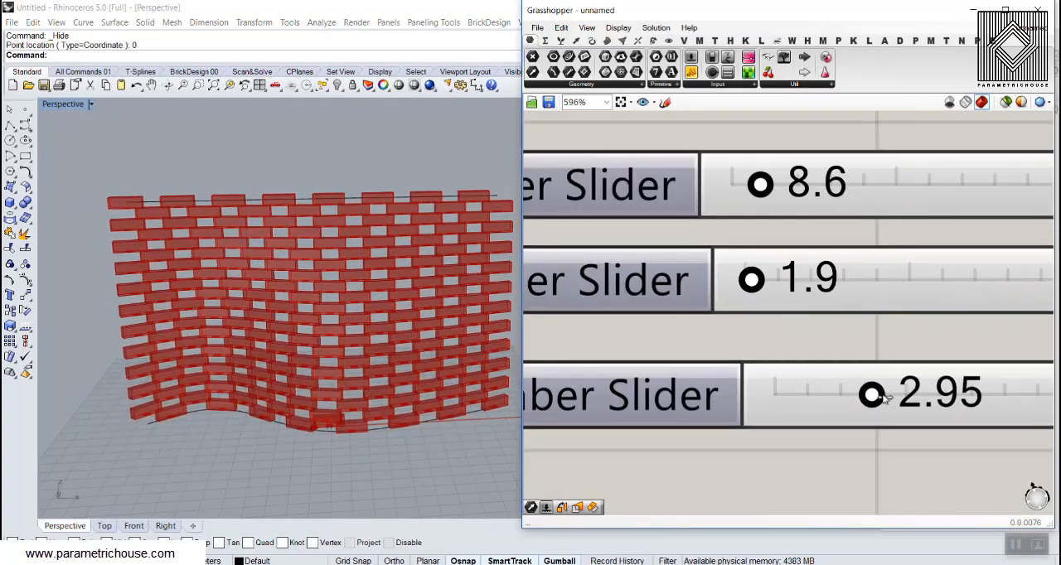
{"action": "mouse_move", "coordinate": [872, 395]}
{"action": "left_mouse_down"}
{"action": "mouse_move", "coordinate": [893, 403]}
{"action": "mouse_move", "coordinate": [870, 402]}
{"action": "left_mouse_up"}
{"action": "right_click_drag", "start_coordinate": [332, 249], "coordinate": [289, 239]}
{"action": "scroll", "coordinate": [290, 240], "scroll_direction": "down", "scroll_amount": 7}
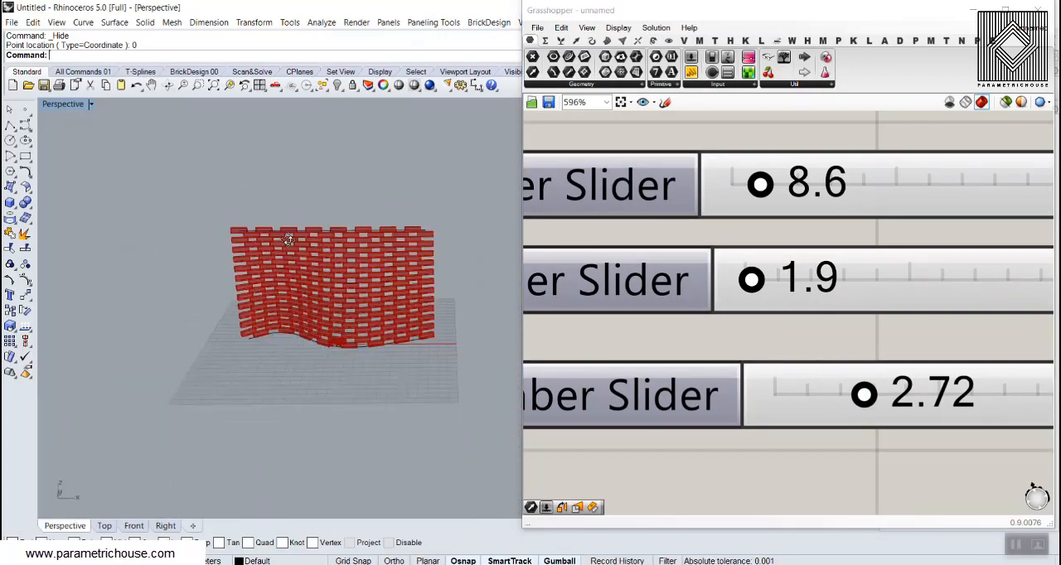
{"action": "scroll", "coordinate": [328, 294], "scroll_direction": "up", "scroll_amount": 8}
{"action": "right_click_drag", "start_coordinate": [255, 358], "coordinate": [270, 311]}
{"action": "left_click_drag", "start_coordinate": [759, 193], "coordinate": [757, 192]}
Set the slider feeding both Horizontal Frames components to 22 and inspect the wall from several distances
{"action": "right_click_drag", "start_coordinate": [726, 236], "coordinate": [683, 236]}
{"action": "scroll", "coordinate": [683, 239], "scroll_direction": "down", "scroll_amount": 6}
{"action": "scroll", "coordinate": [743, 239], "scroll_direction": "up", "scroll_amount": 6}
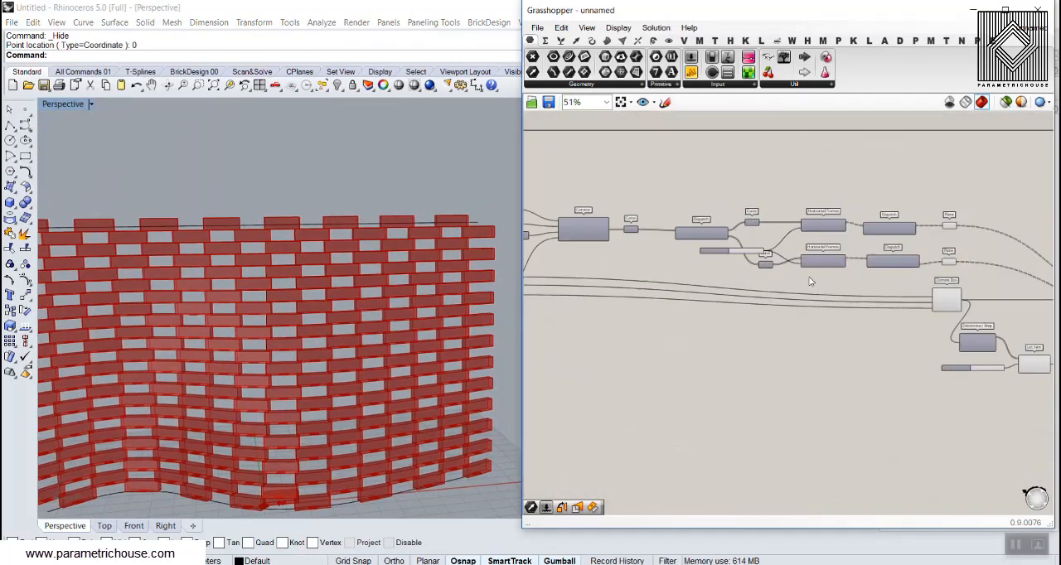
{"action": "left_click_drag", "start_coordinate": [770, 266], "coordinate": [782, 270]}
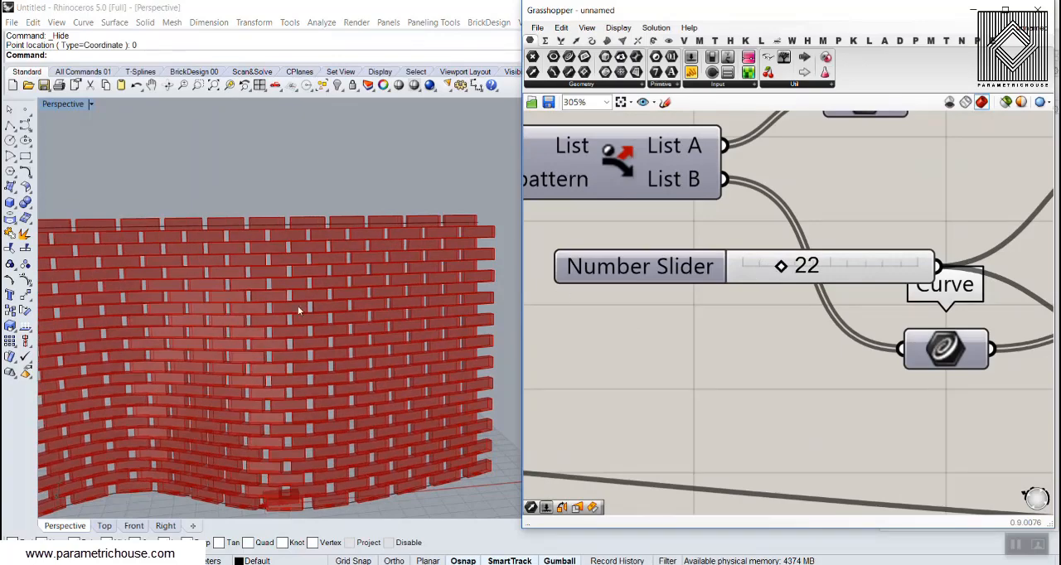
{"action": "scroll", "coordinate": [298, 307], "scroll_direction": "down", "scroll_amount": 6}
{"action": "right_click_drag", "start_coordinate": [298, 307], "coordinate": [277, 324]}
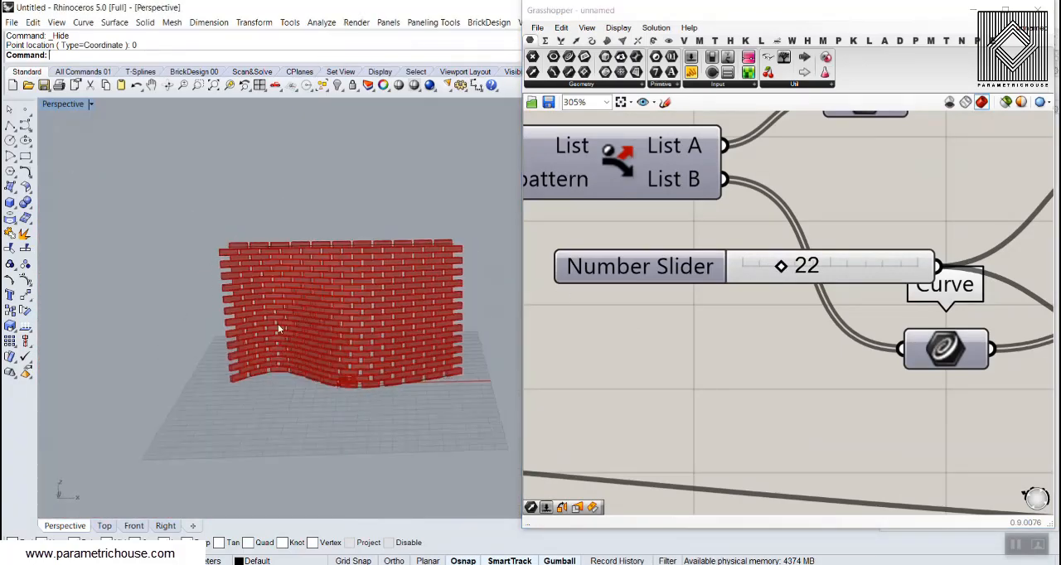
{"action": "scroll", "coordinate": [278, 332], "scroll_direction": "up", "scroll_amount": 6}
{"action": "scroll", "coordinate": [278, 349], "scroll_direction": "down", "scroll_amount": 6}
{"action": "scroll", "coordinate": [304, 337], "scroll_direction": "up", "scroll_amount": 5}
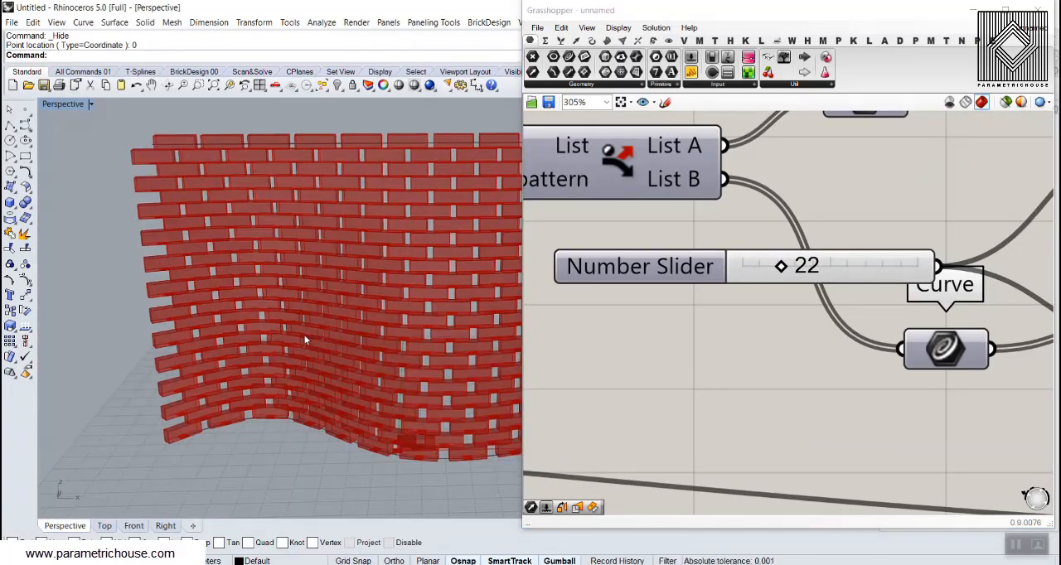
{"action": "scroll", "coordinate": [822, 357], "scroll_direction": "down", "scroll_amount": 8}
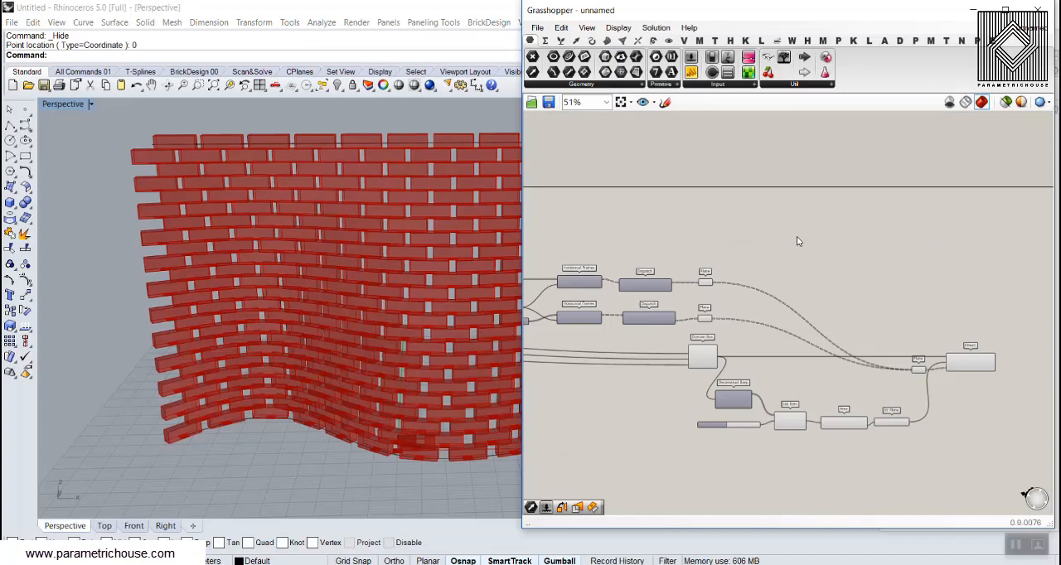
Examine the brick wall from several angles and highlight the Orient component's output in the viewport
{"action": "left_click", "coordinate": [867, 43]}
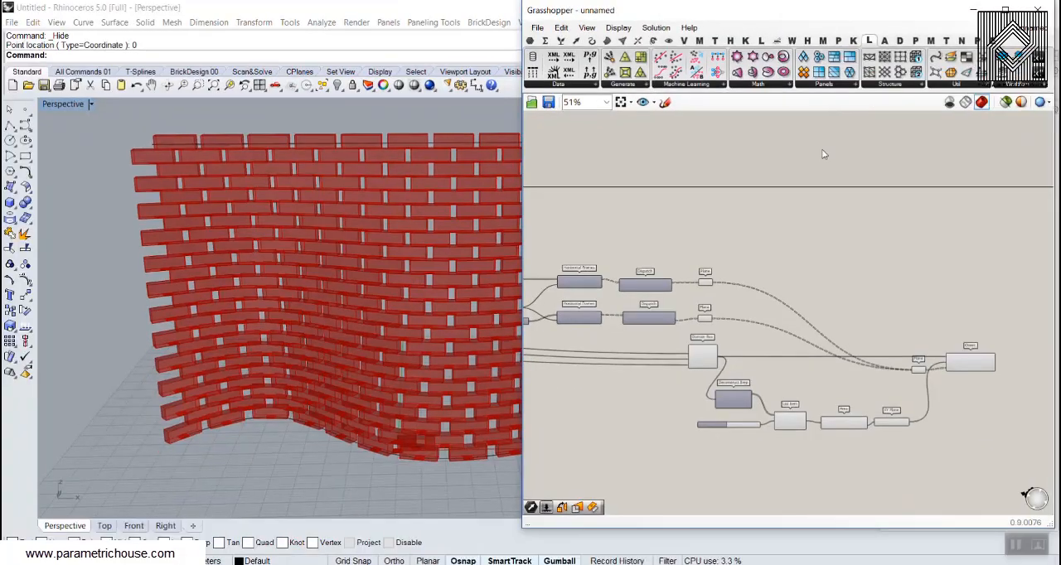
{"action": "scroll", "coordinate": [938, 373], "scroll_direction": "up", "scroll_amount": 5}
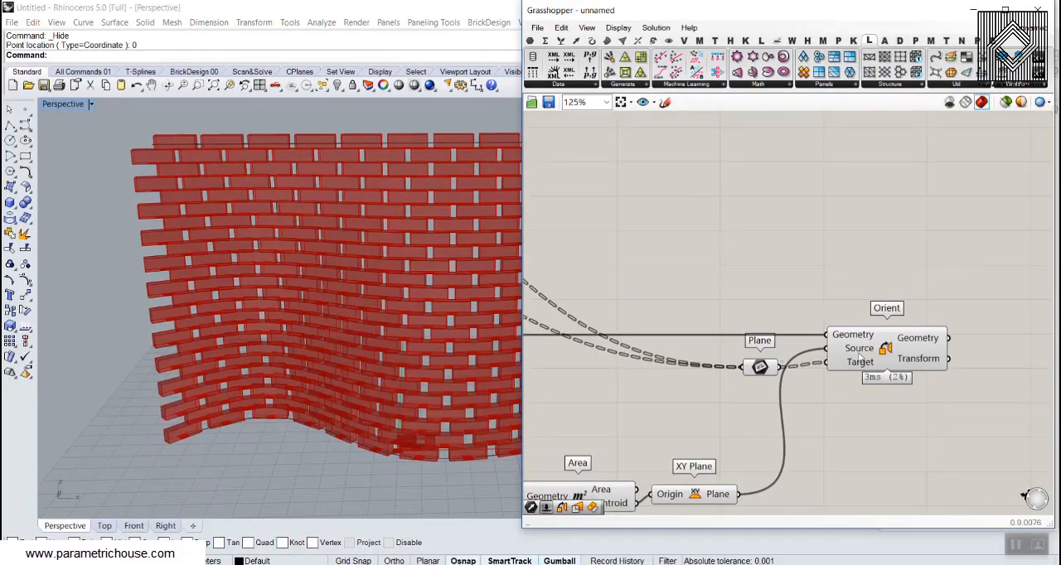
{"action": "right_click_drag", "start_coordinate": [264, 313], "coordinate": [215, 306]}
{"action": "scroll", "coordinate": [283, 270], "scroll_direction": "up", "scroll_amount": 5}
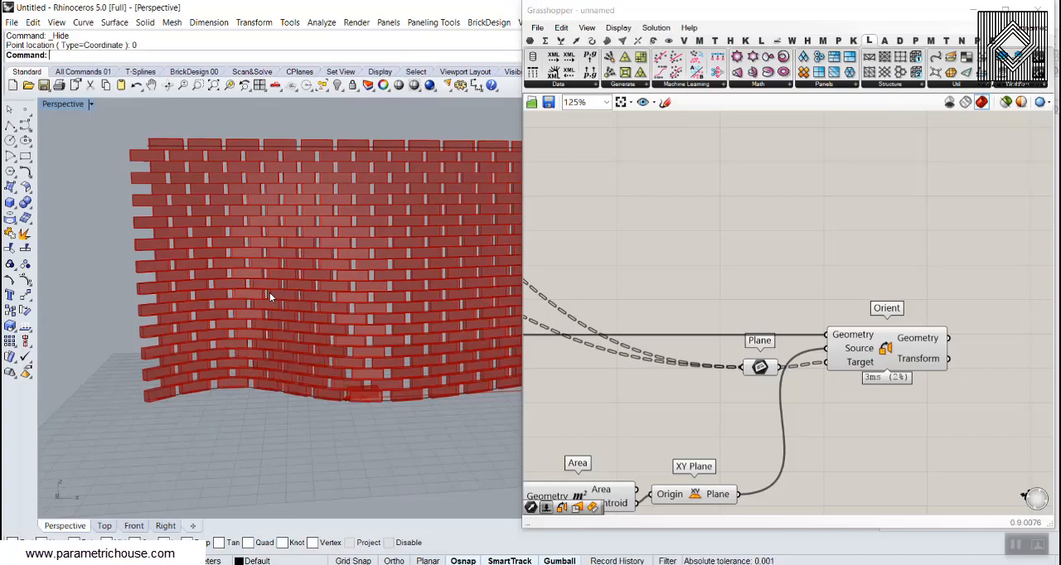
{"action": "right_click_drag", "start_coordinate": [867, 256], "coordinate": [771, 234]}
{"action": "left_click", "coordinate": [800, 326]}
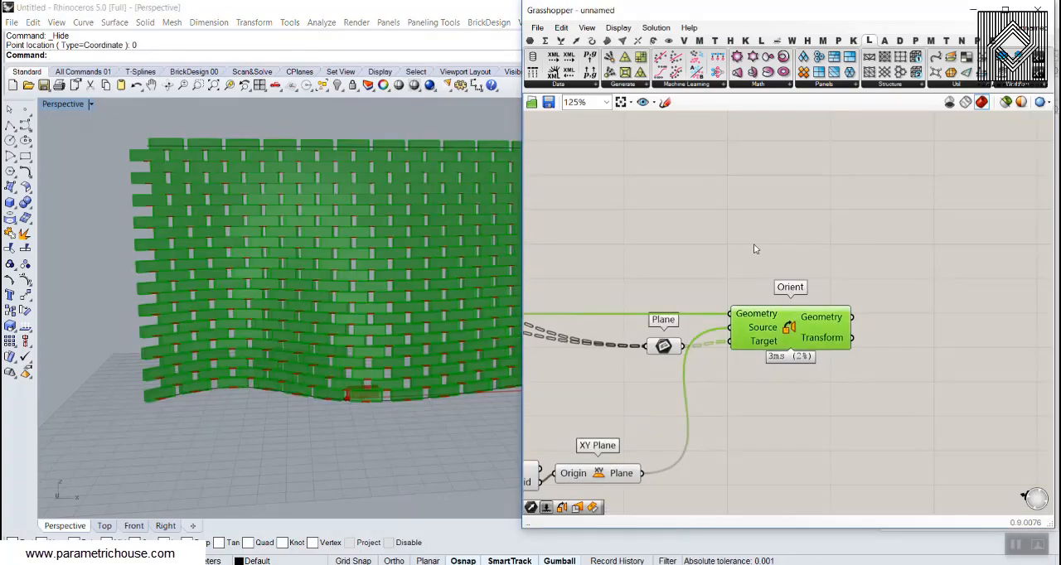
{"action": "left_click", "coordinate": [754, 249]}
{"action": "right_click_drag", "start_coordinate": [295, 290], "coordinate": [398, 245]}
Bake the Orient component's Geometry output with the default attributes and hide the Grasshopper window
{"action": "right_click_drag", "start_coordinate": [812, 330], "coordinate": [736, 282]}
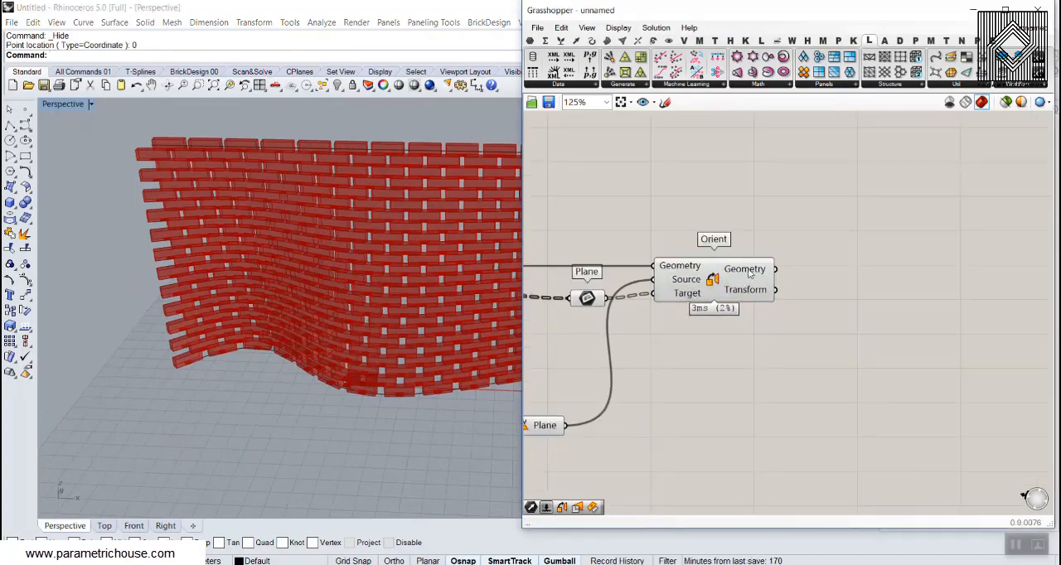
{"action": "right_click", "coordinate": [750, 274]}
{"action": "left_click", "coordinate": [771, 293]}
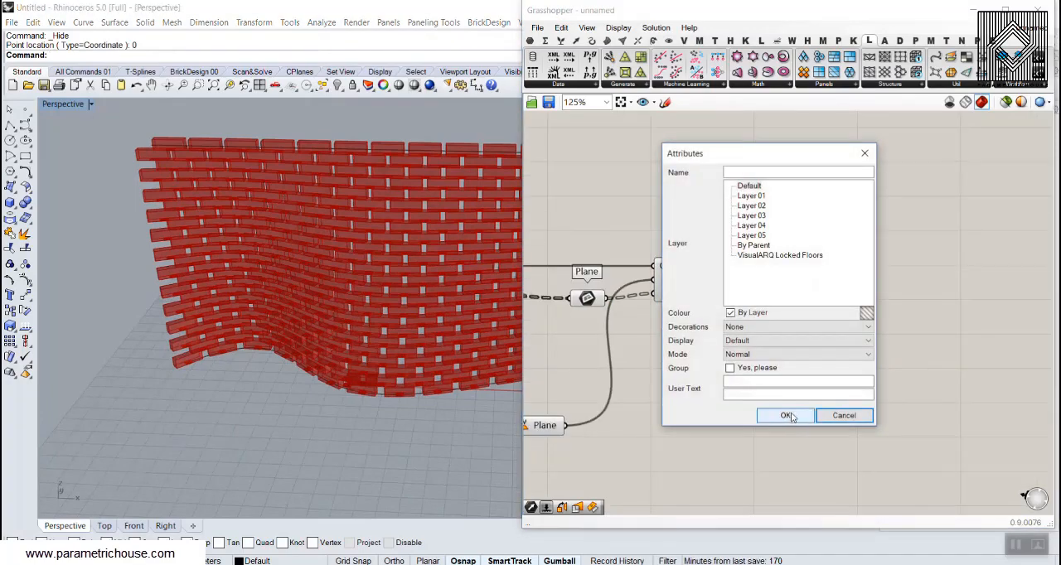
{"action": "left_click", "coordinate": [786, 415]}
{"action": "left_click", "coordinate": [1047, 13]}
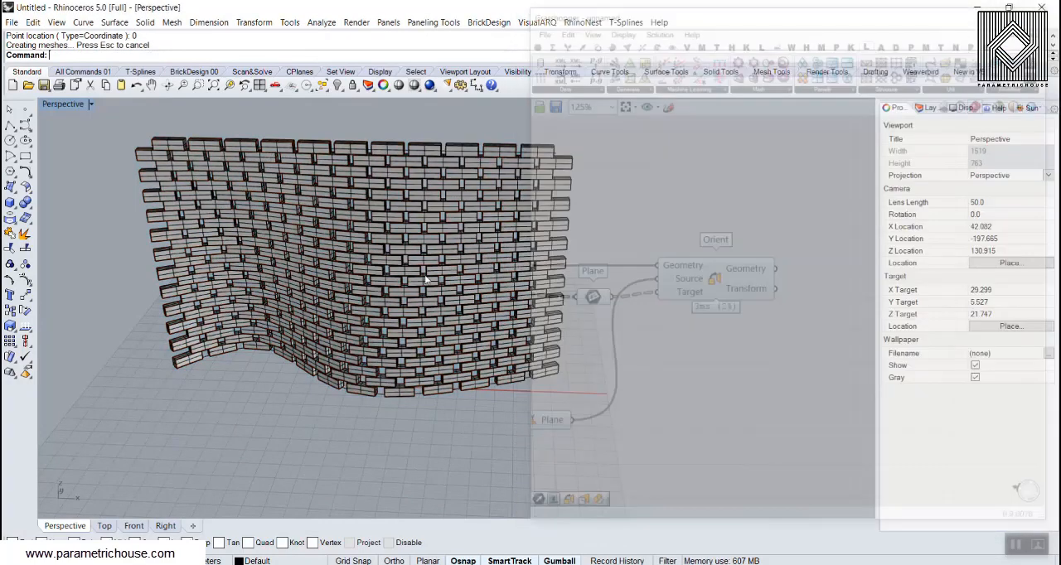
Switch the Perspective viewport to Rendered display and view the baked wall up close
{"action": "right_click_drag", "start_coordinate": [398, 319], "coordinate": [331, 276]}
{"action": "scroll", "coordinate": [464, 249], "scroll_direction": "up", "scroll_amount": 3}
{"action": "left_click", "coordinate": [63, 103]}
{"action": "left_click", "coordinate": [77, 163]}
{"action": "scroll", "coordinate": [321, 255], "scroll_direction": "down", "scroll_amount": 6}
{"action": "scroll", "coordinate": [331, 278], "scroll_direction": "up", "scroll_amount": 4}
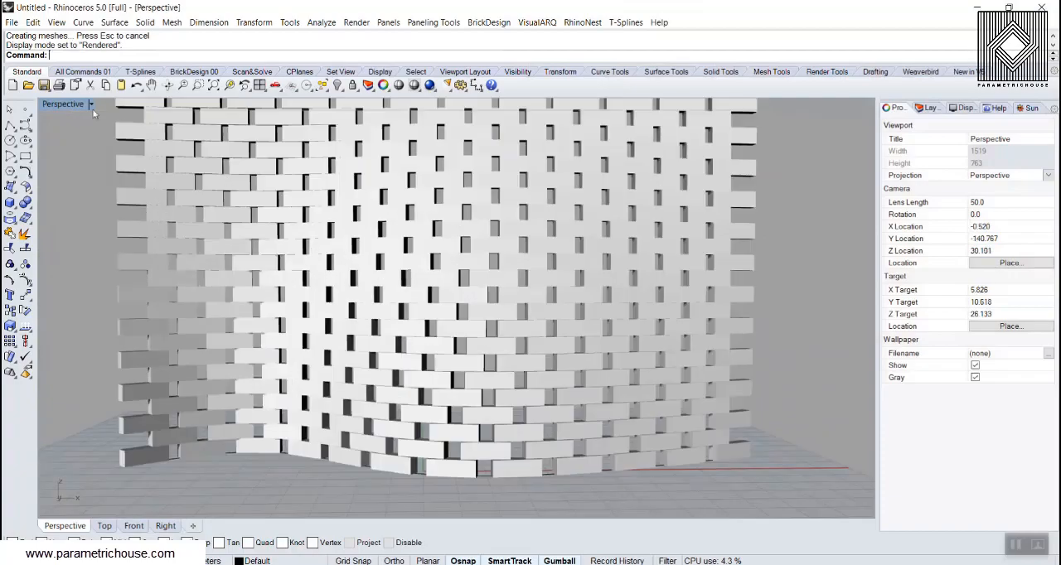
Return the Perspective viewport to Shaded display and view the whole wall at an angle
{"action": "left_click", "coordinate": [73, 104]}
{"action": "left_click", "coordinate": [96, 149]}
{"action": "scroll", "coordinate": [329, 308], "scroll_direction": "down", "scroll_amount": 4}
{"action": "right_click_drag", "start_coordinate": [331, 313], "coordinate": [293, 323]}
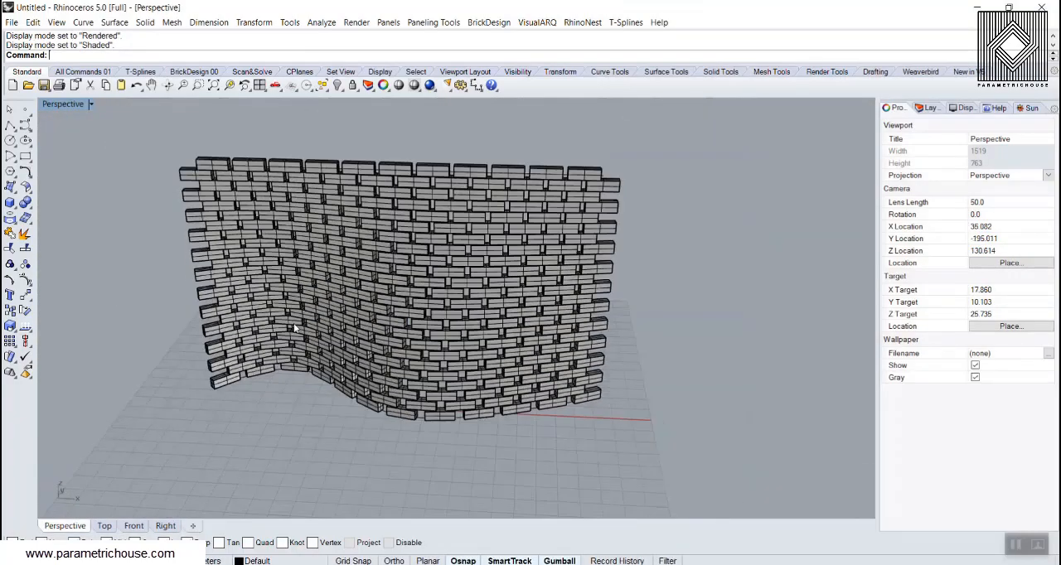
Examine the gaps, staggered ends and curved lower courses of the baked wall from near and far
{"action": "scroll", "coordinate": [303, 306], "scroll_direction": "up", "scroll_amount": 6}
{"action": "scroll", "coordinate": [278, 306], "scroll_direction": "up", "scroll_amount": 4}
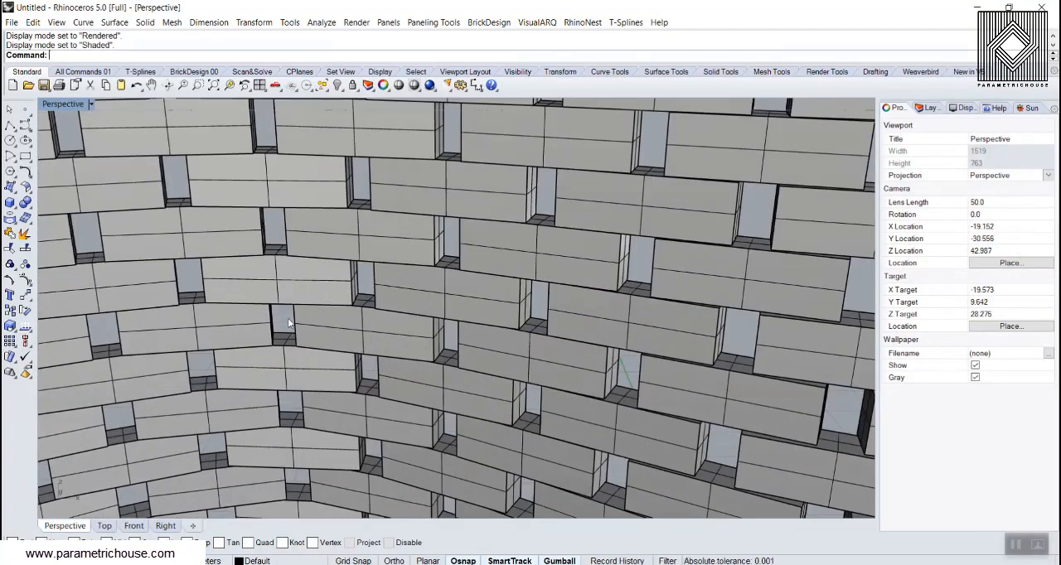
{"action": "scroll", "coordinate": [427, 294], "scroll_direction": "down", "scroll_amount": 6}
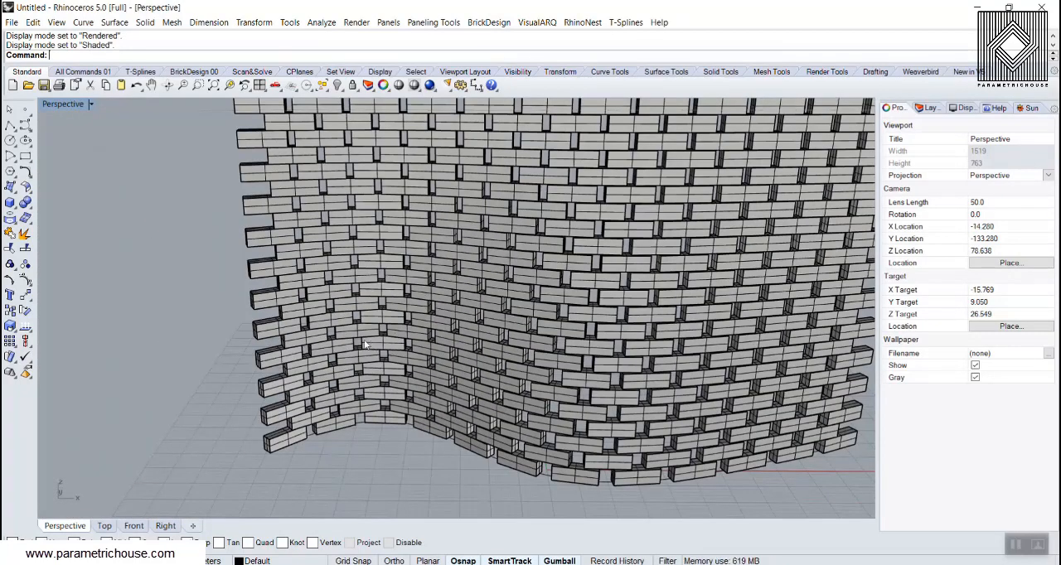
{"action": "scroll", "coordinate": [238, 328], "scroll_direction": "down", "scroll_amount": 3}
{"action": "scroll", "coordinate": [237, 328], "scroll_direction": "up", "scroll_amount": 6}
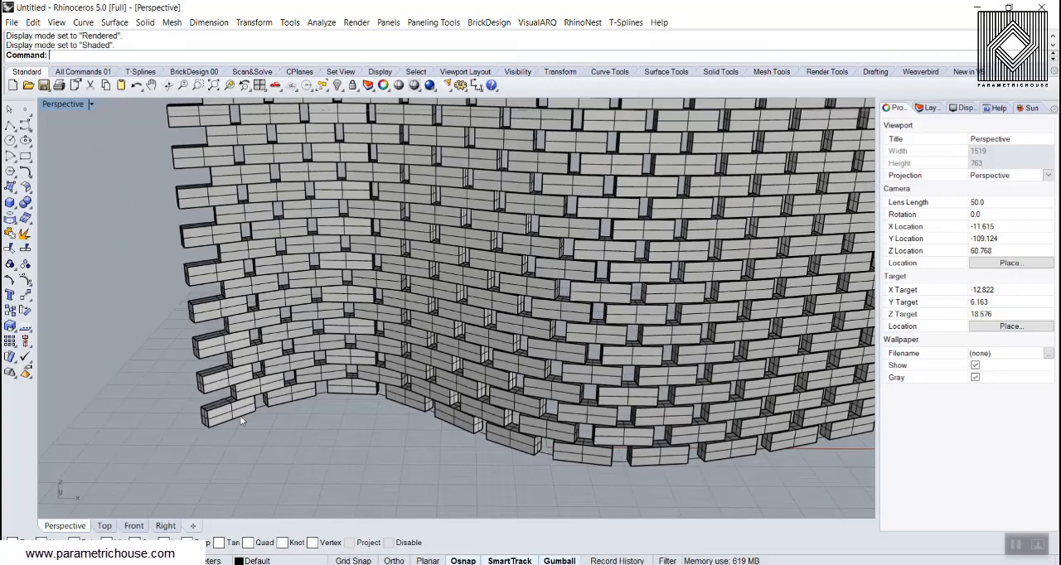
{"action": "scroll", "coordinate": [572, 425], "scroll_direction": "down", "scroll_amount": 5}
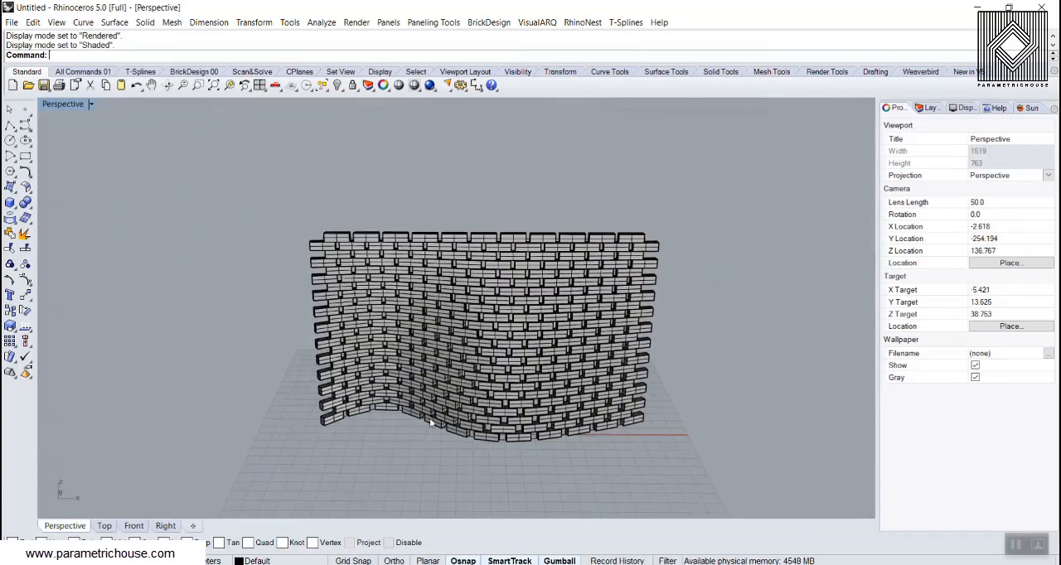
{"action": "scroll", "coordinate": [441, 392], "scroll_direction": "up", "scroll_amount": 4}
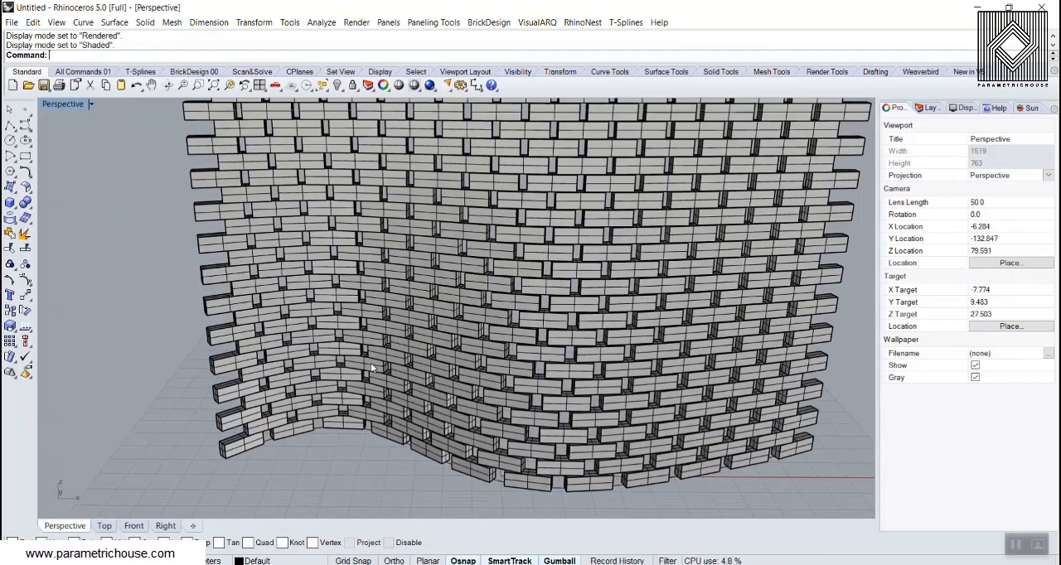
{"action": "scroll", "coordinate": [322, 365], "scroll_direction": "down", "scroll_amount": 6}
{"action": "right_click_drag", "start_coordinate": [323, 365], "coordinate": [273, 406]}
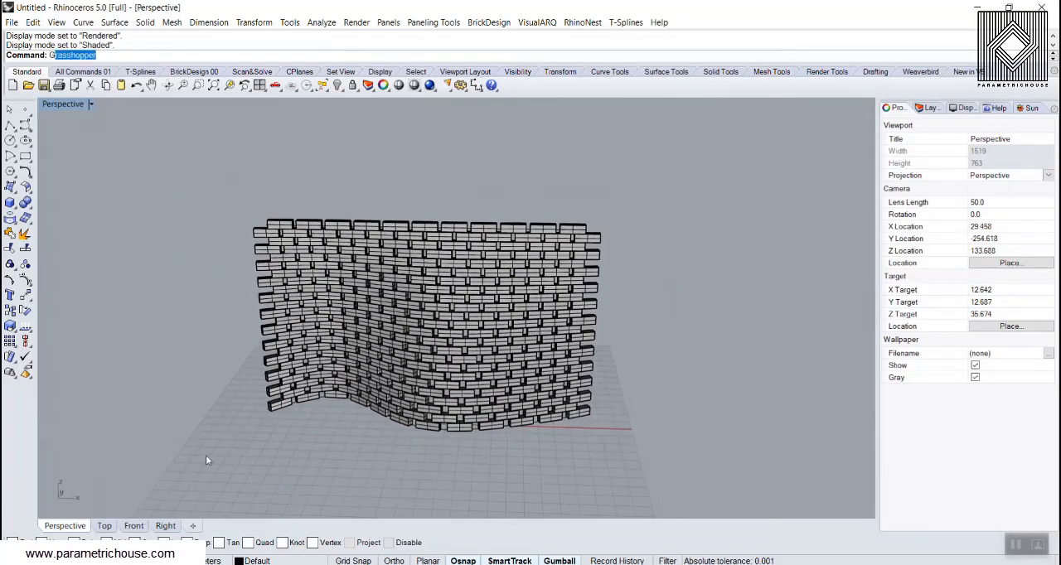
Reopen Grasshopper with the Grasshopper command and undo the bake of the brick wall
{"action": "key", "text": "Return"}
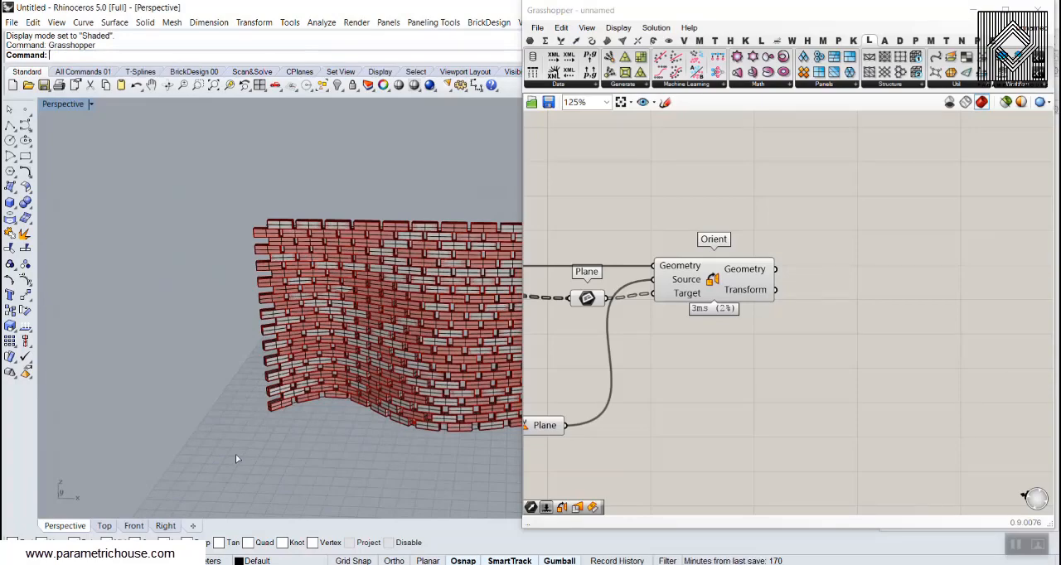
{"action": "key", "text": "ctrl+z"}
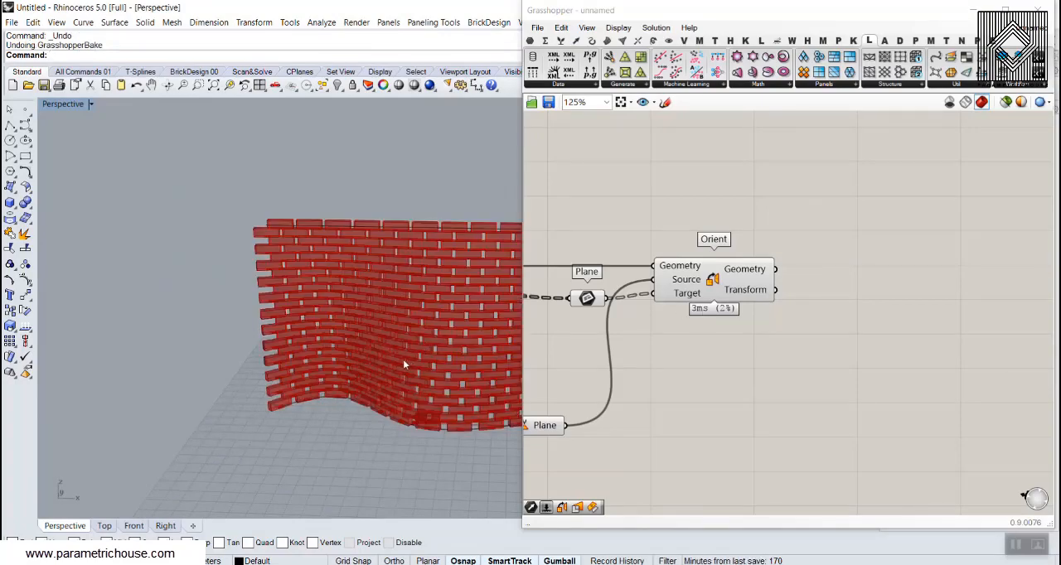
{"action": "right_click_drag", "start_coordinate": [403, 359], "coordinate": [285, 354]}
Review the definition from the Plane parameters and Domain Box to Orient, comparing it with the wall preview at several distances
{"action": "right_click_drag", "start_coordinate": [706, 360], "coordinate": [845, 370]}
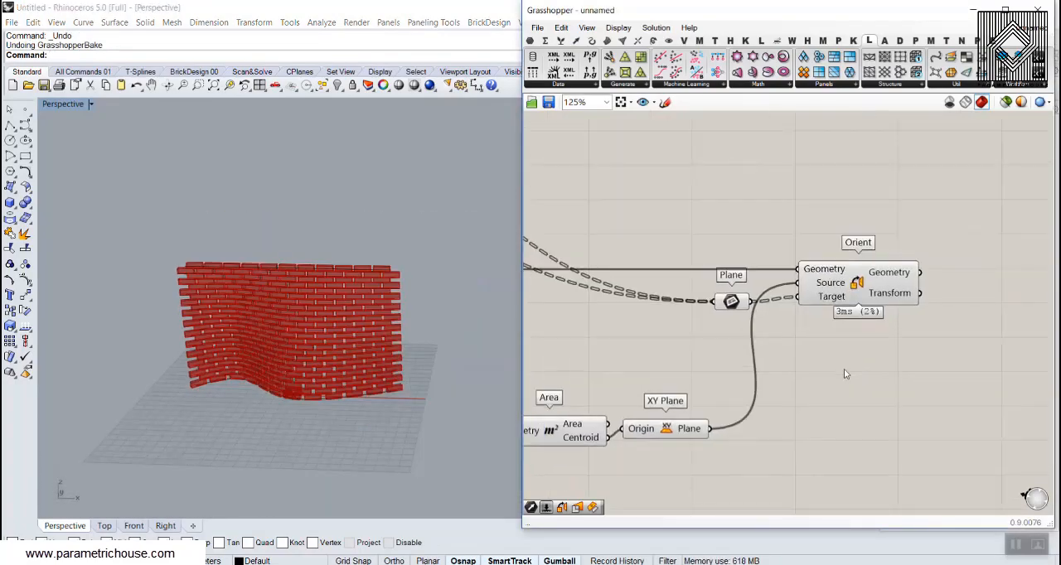
{"action": "scroll", "coordinate": [844, 369], "scroll_direction": "down", "scroll_amount": 4}
{"action": "right_click_drag", "start_coordinate": [624, 294], "coordinate": [757, 318]}
{"action": "scroll", "coordinate": [758, 318], "scroll_direction": "up", "scroll_amount": 5}
{"action": "right_click_drag", "start_coordinate": [256, 375], "coordinate": [280, 381]}
{"action": "scroll", "coordinate": [280, 381], "scroll_direction": "up", "scroll_amount": 7}
{"action": "scroll", "coordinate": [281, 384], "scroll_direction": "down", "scroll_amount": 6}
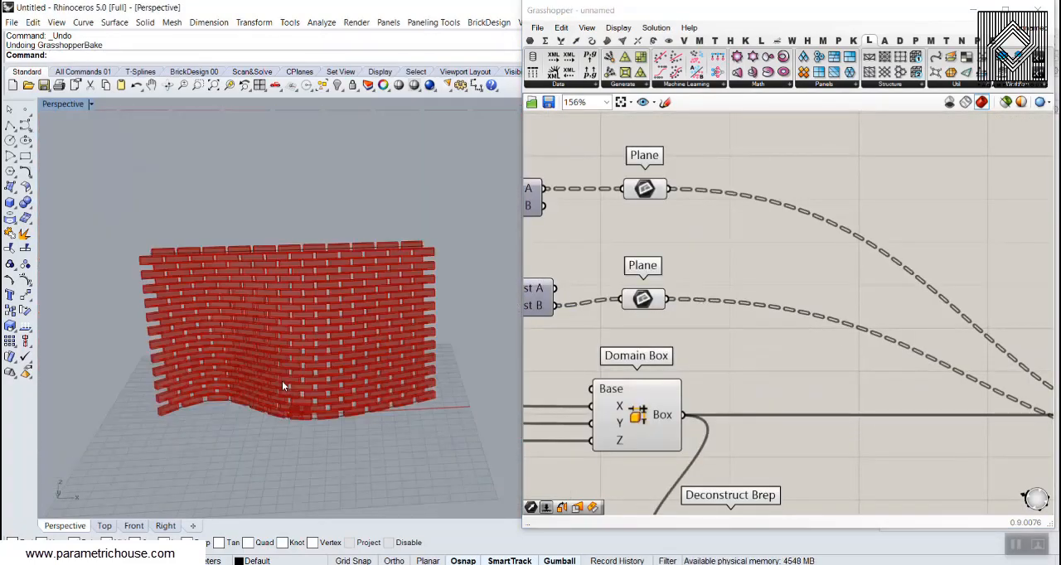
{"action": "scroll", "coordinate": [272, 362], "scroll_direction": "up", "scroll_amount": 5}
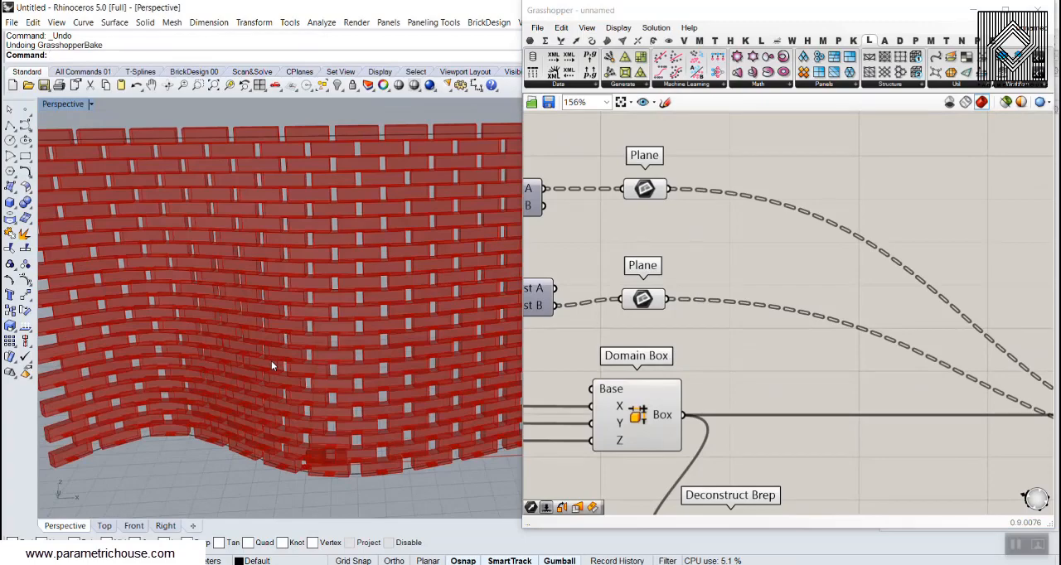
{"action": "scroll", "coordinate": [305, 350], "scroll_direction": "down", "scroll_amount": 5}
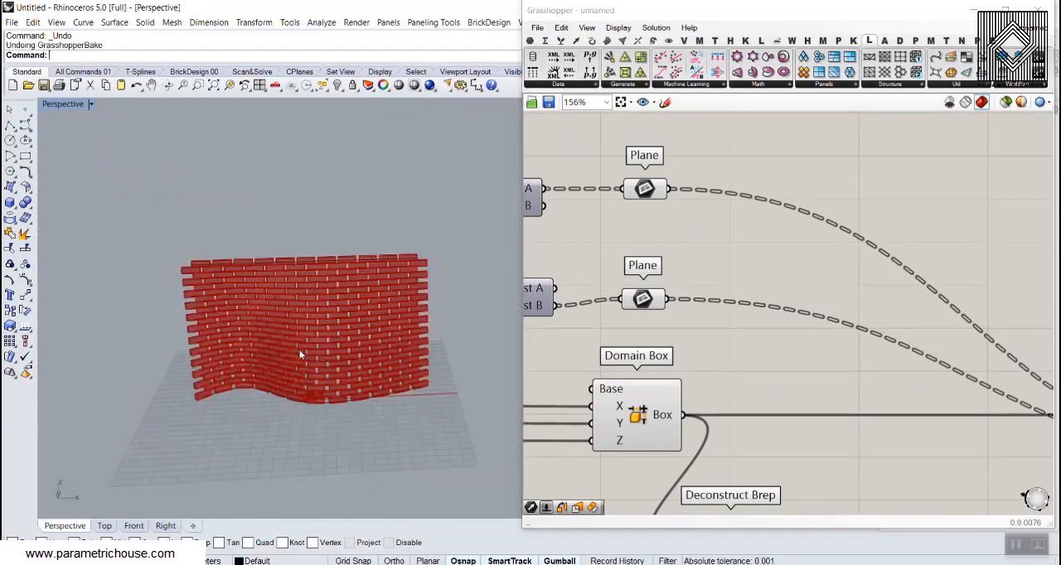
{"action": "scroll", "coordinate": [300, 297], "scroll_direction": "up", "scroll_amount": 2}
{"action": "scroll", "coordinate": [734, 328], "scroll_direction": "down", "scroll_amount": 5}
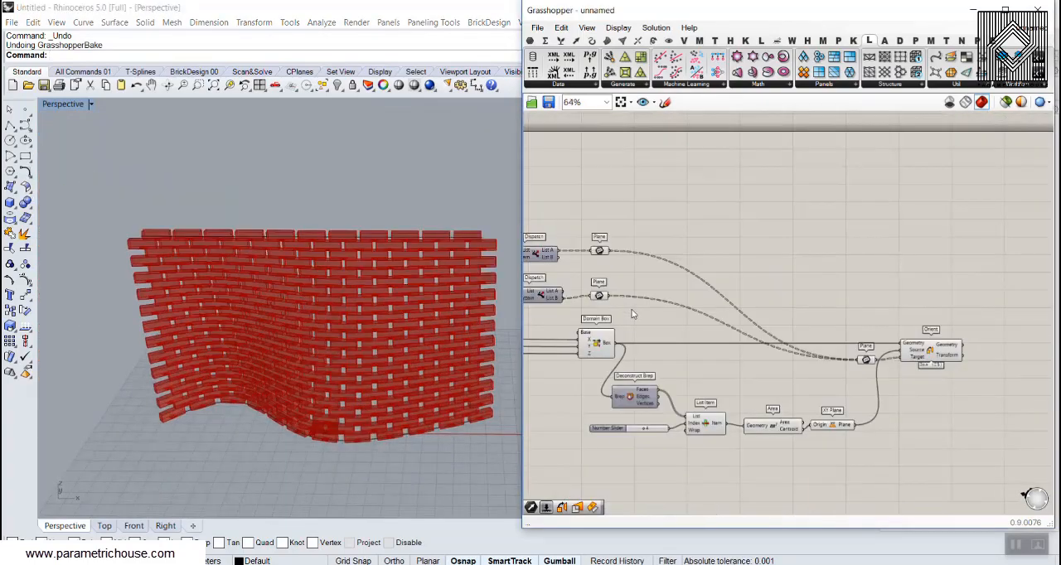